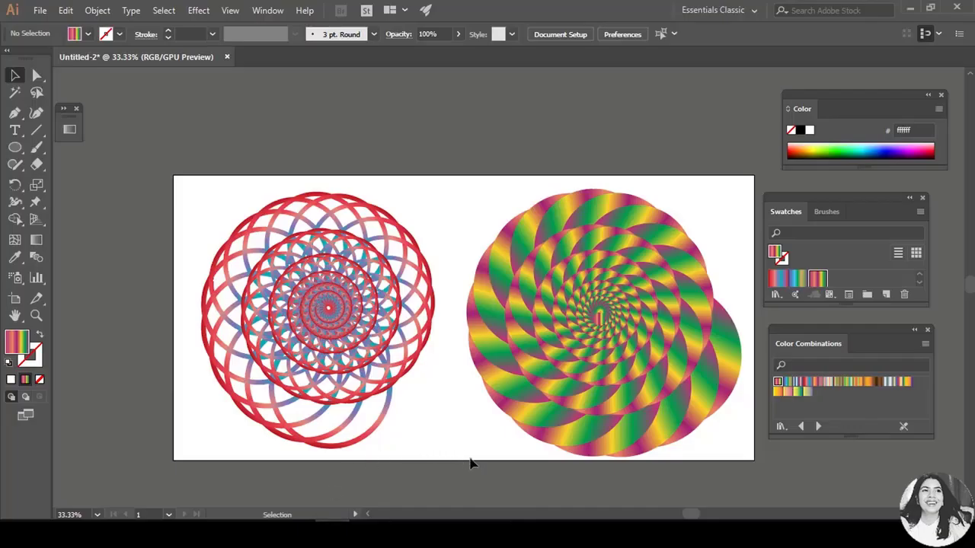
- Zoom in and out on the artboard to review both finished spiral designs
key(ctrl+equal)
key(ctrl+minus)
key(ctrl+minus)
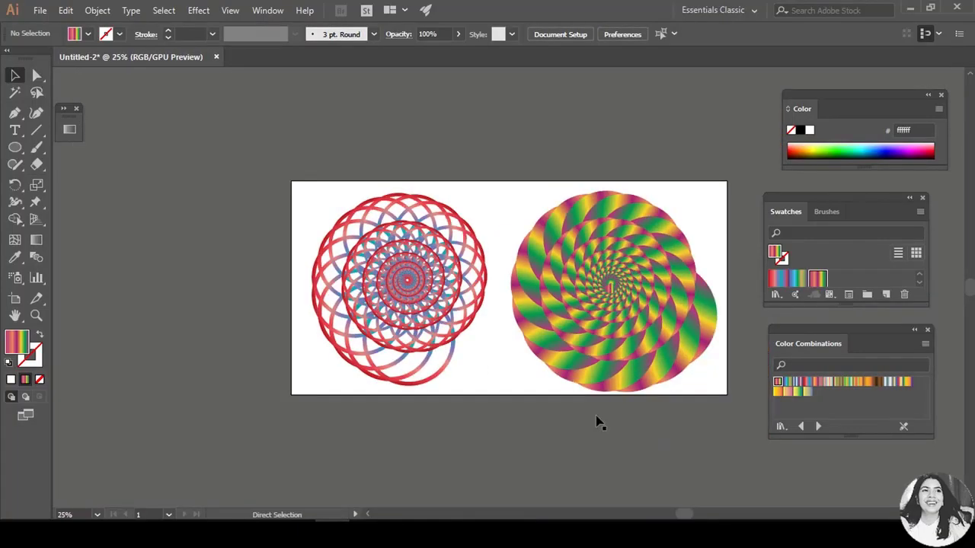
scroll(601, 417, right, 2)
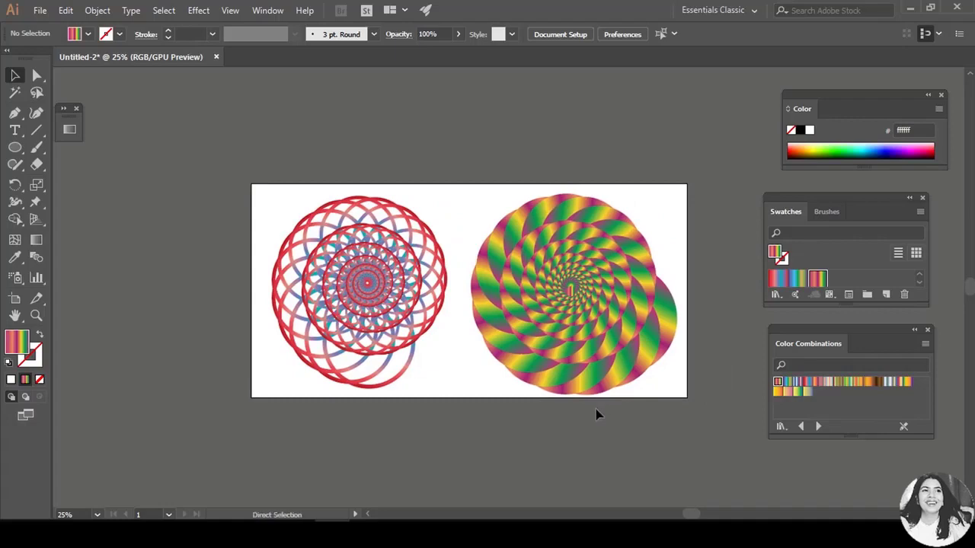
key(ctrl+equal)
key(ctrl+equal)
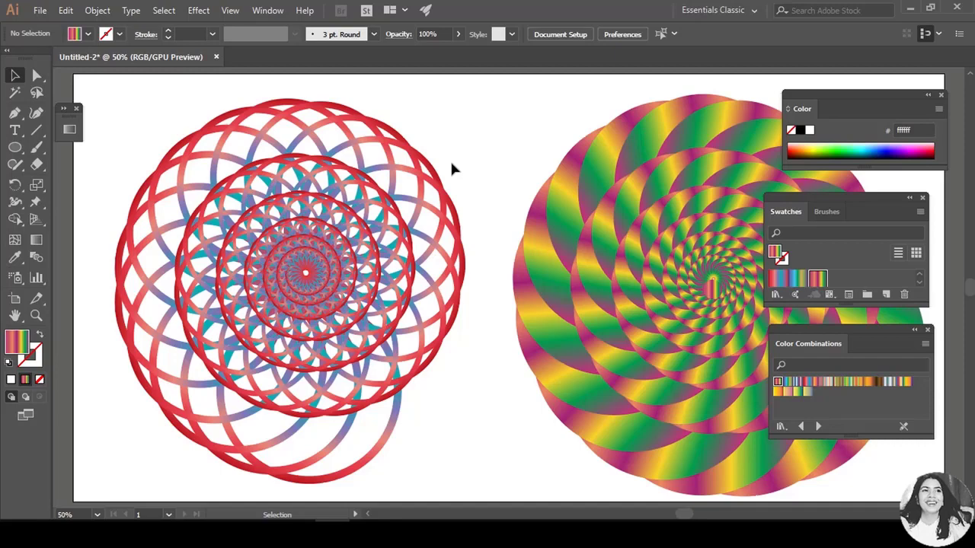
key(ctrl+minus)
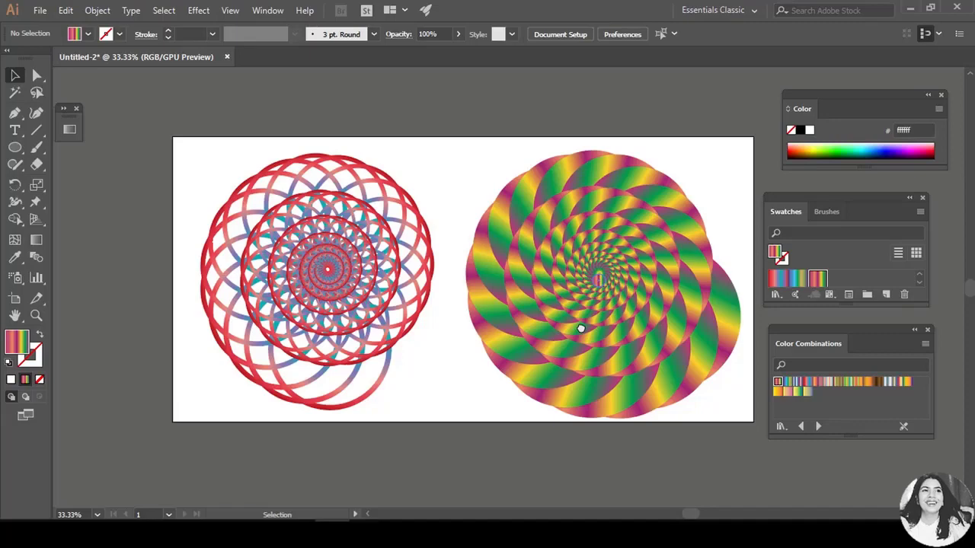
key(ctrl+plus)
- Create a new 1200 × 1200 px document
click(39, 11)
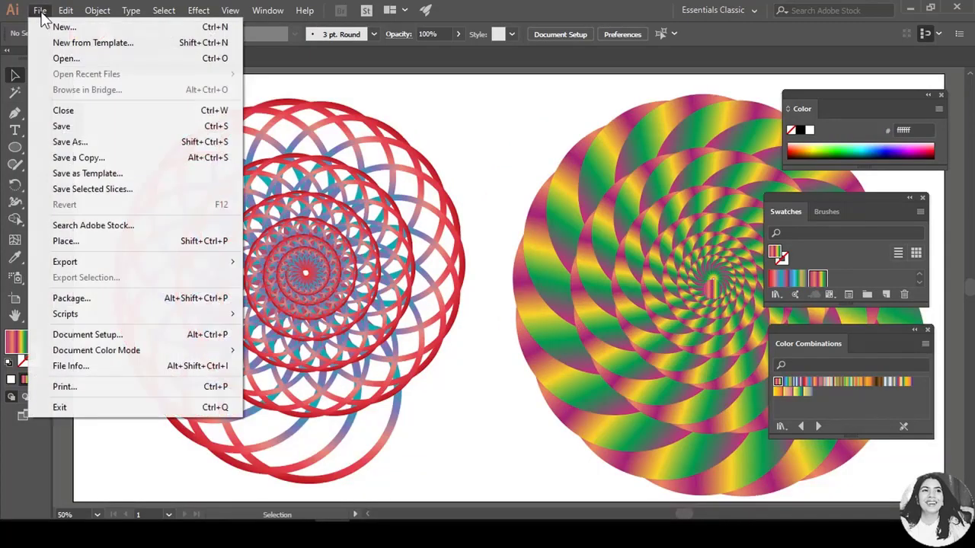
click(61, 26)
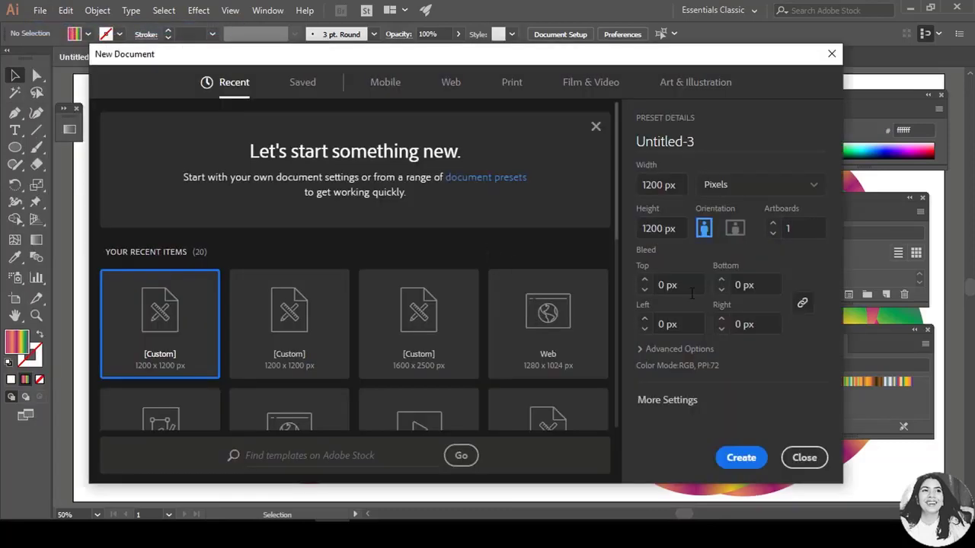
click(746, 468)
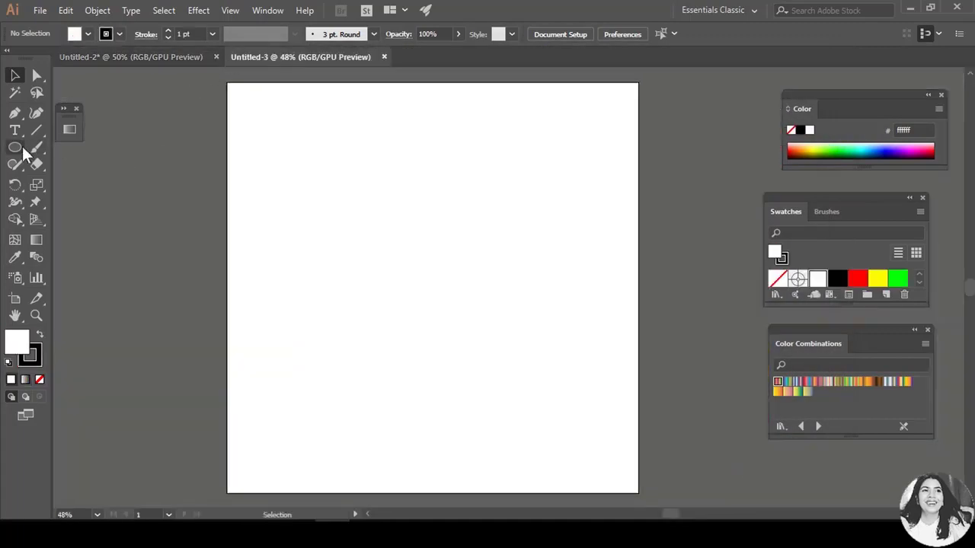
- Draw a 53 px circle with the Ellipse Tool and zoom to 100% on it
drag(22, 146, 93, 179)
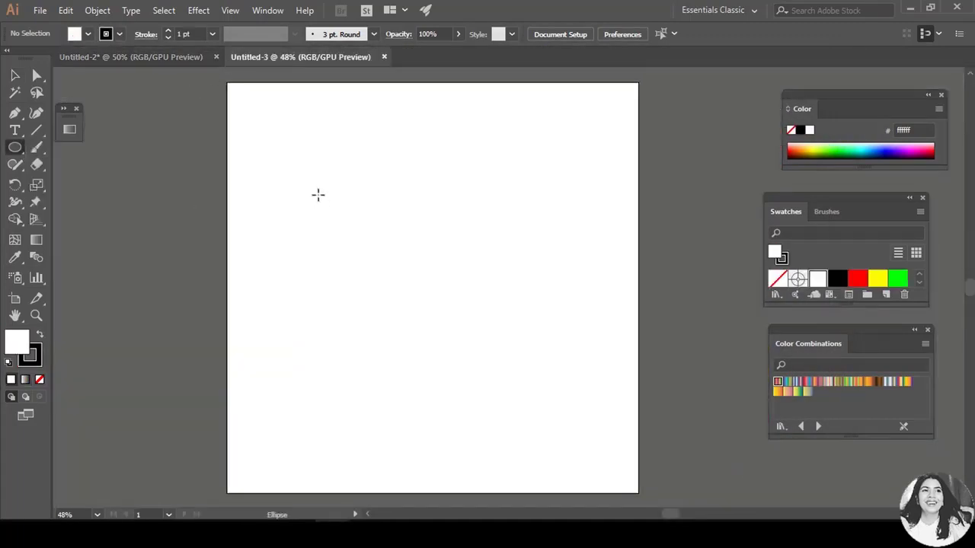
drag(318, 195, 334, 214)
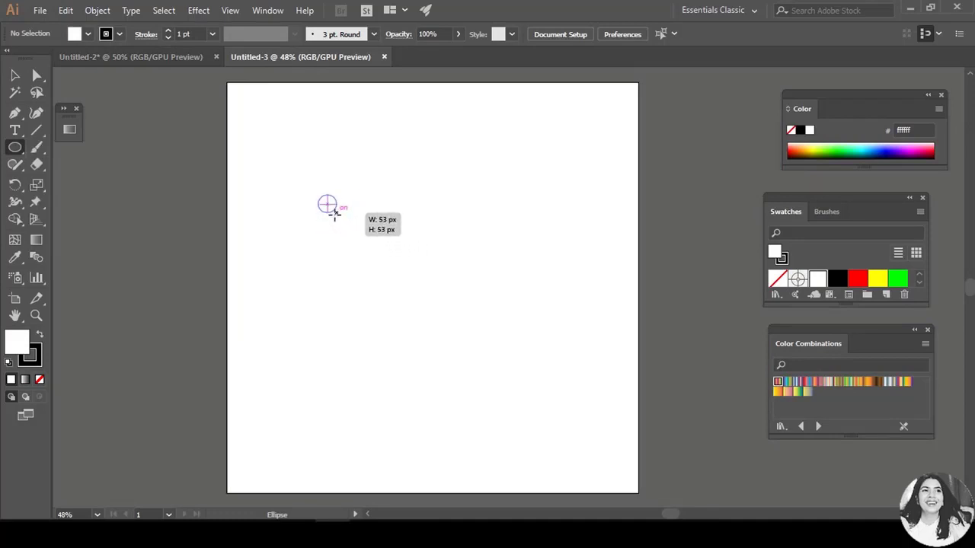
click(15, 74)
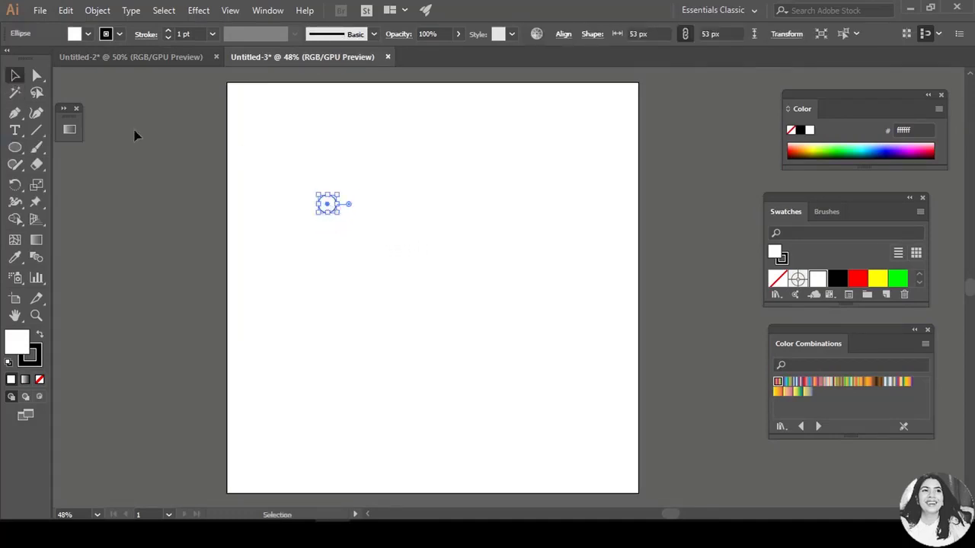
key(a)
key(ctrl+equal)
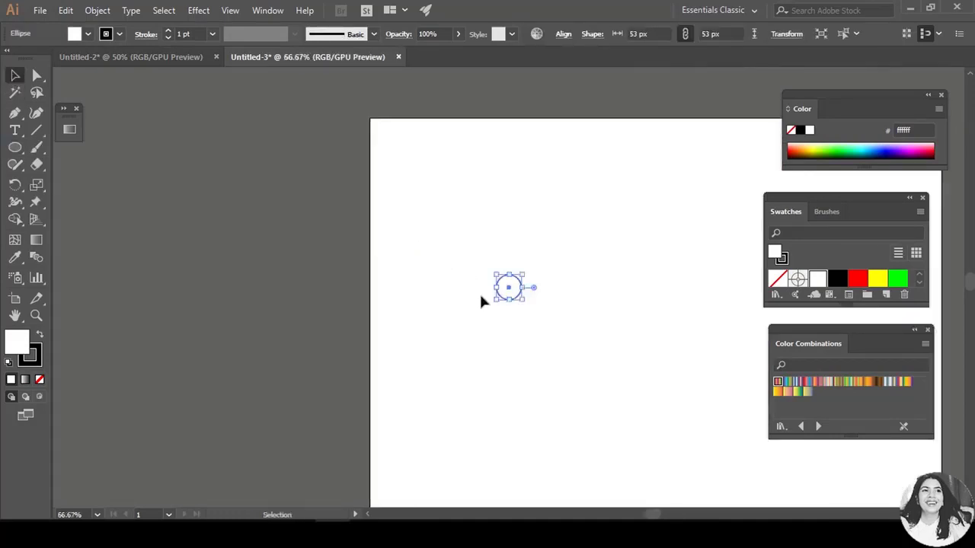
key(v)
key(ctrl+equal)
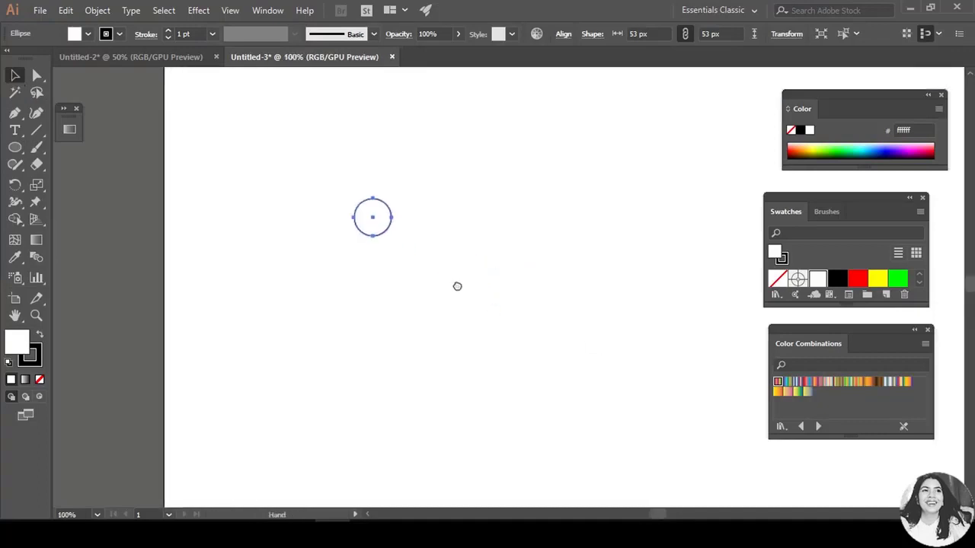
- Set the circle's fill to None
click(89, 34)
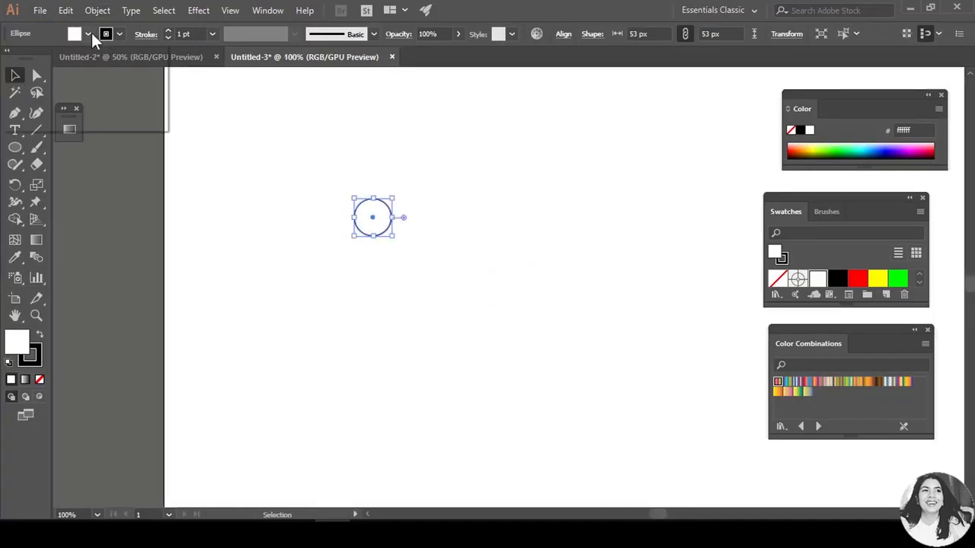
click(9, 60)
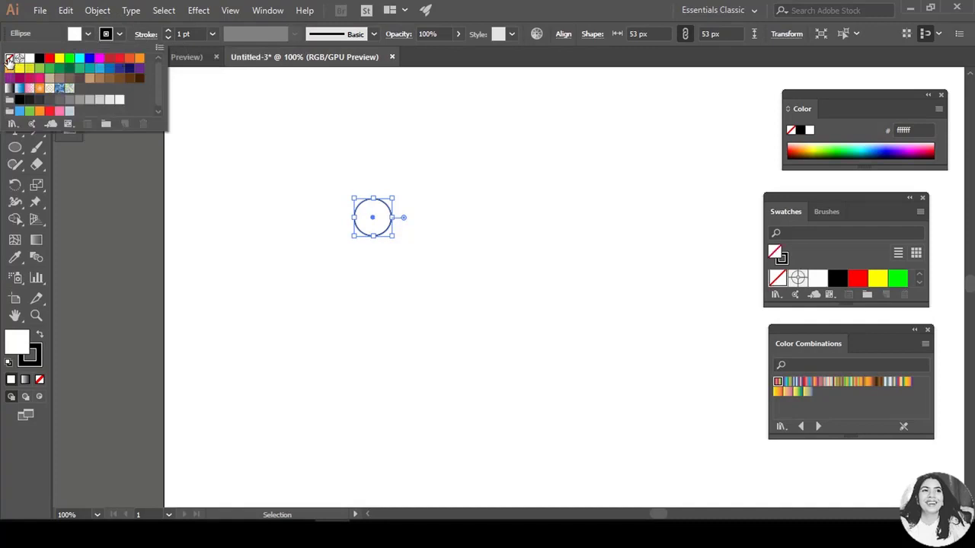
click(119, 34)
- Give the circle a pink stroke at 4 pt weight
click(119, 35)
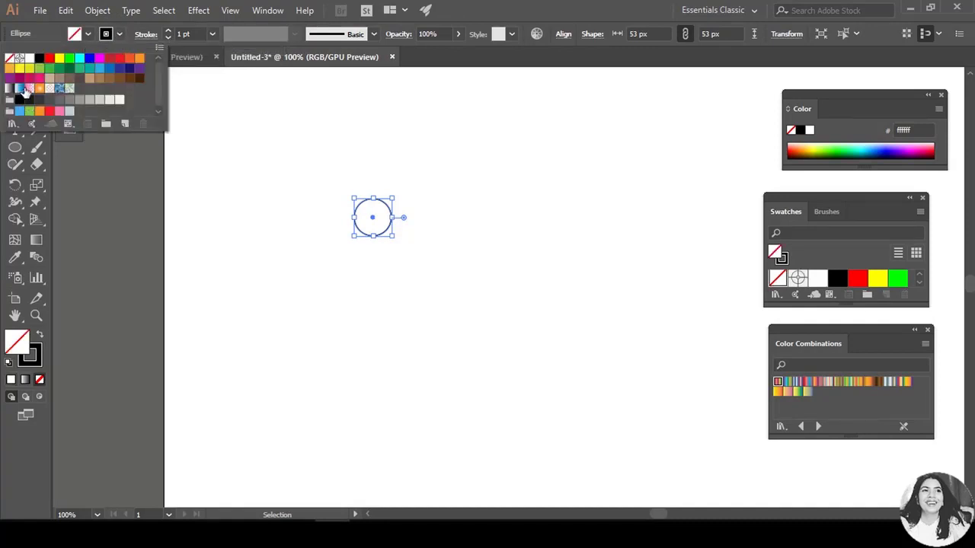
click(28, 89)
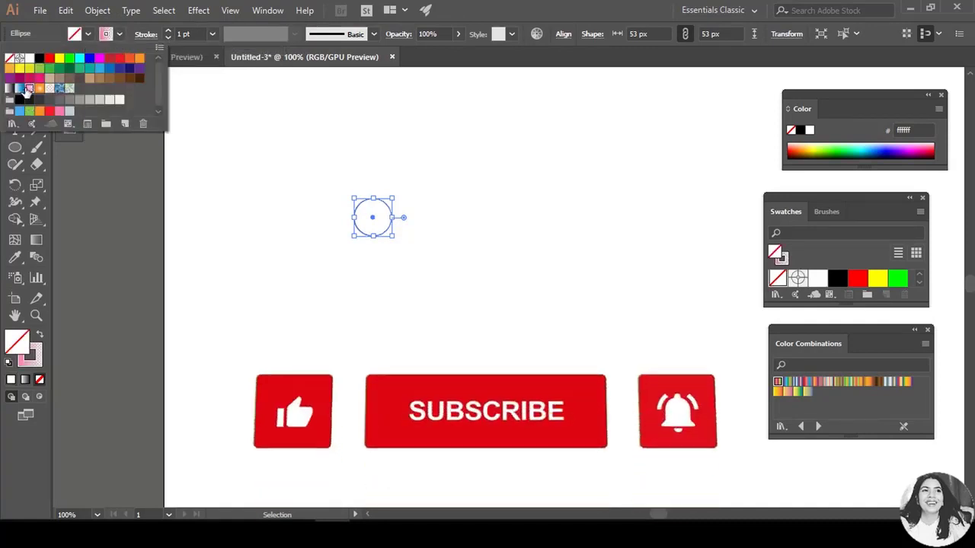
click(168, 31)
click(169, 31)
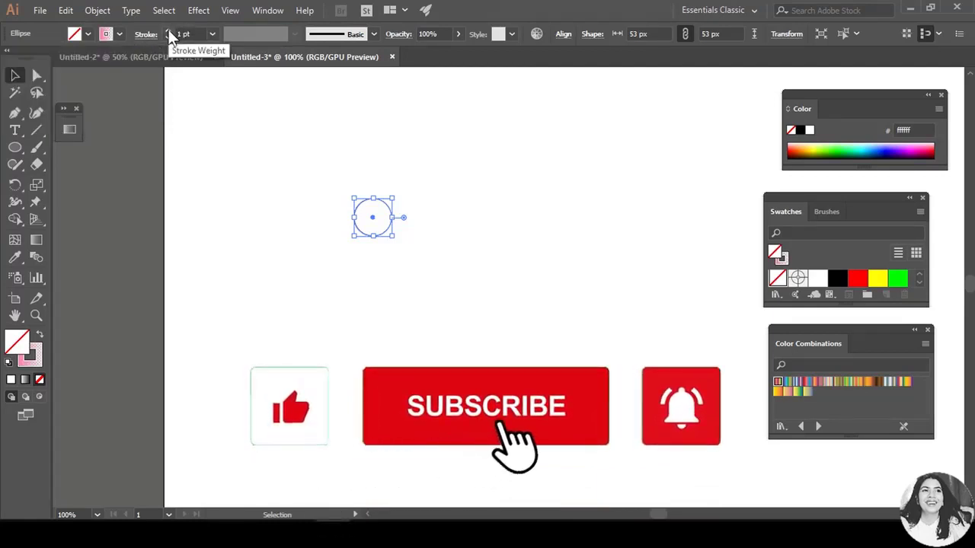
click(169, 31)
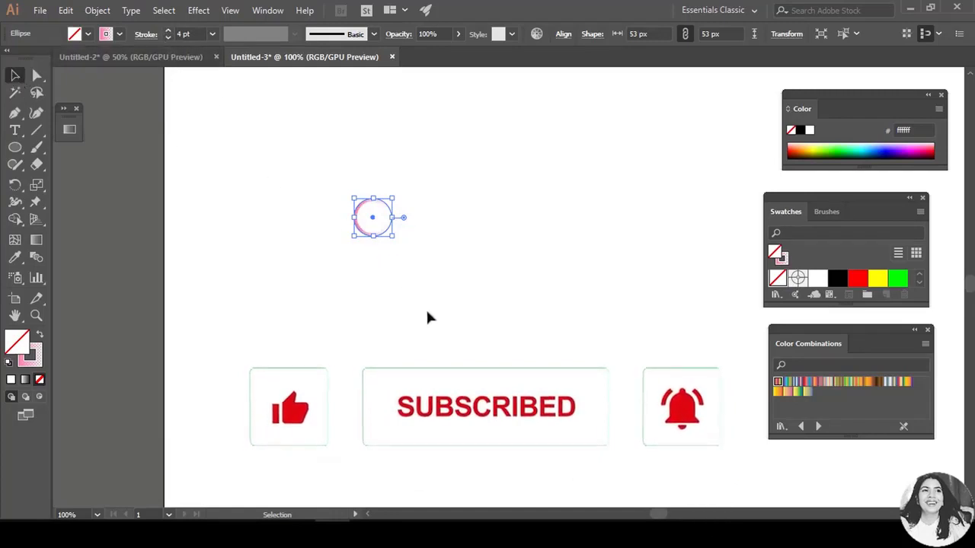
click(361, 241)
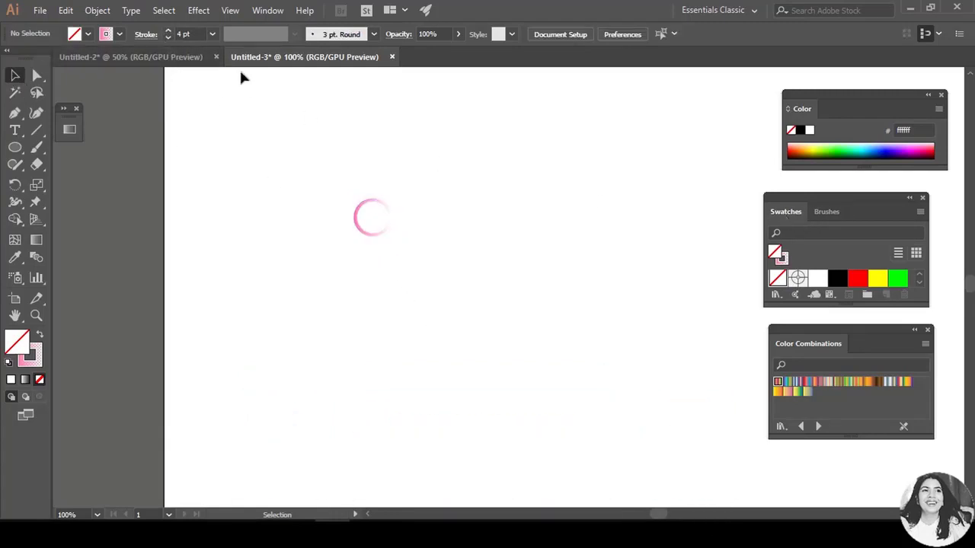
click(268, 11)
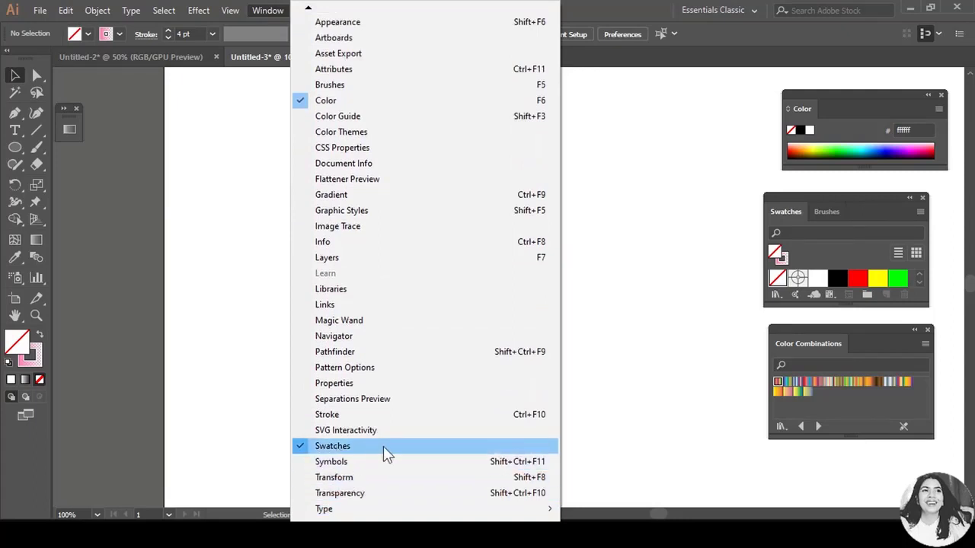
- Open the Color Combinations gradient library from the Swatches panel
click(279, 9)
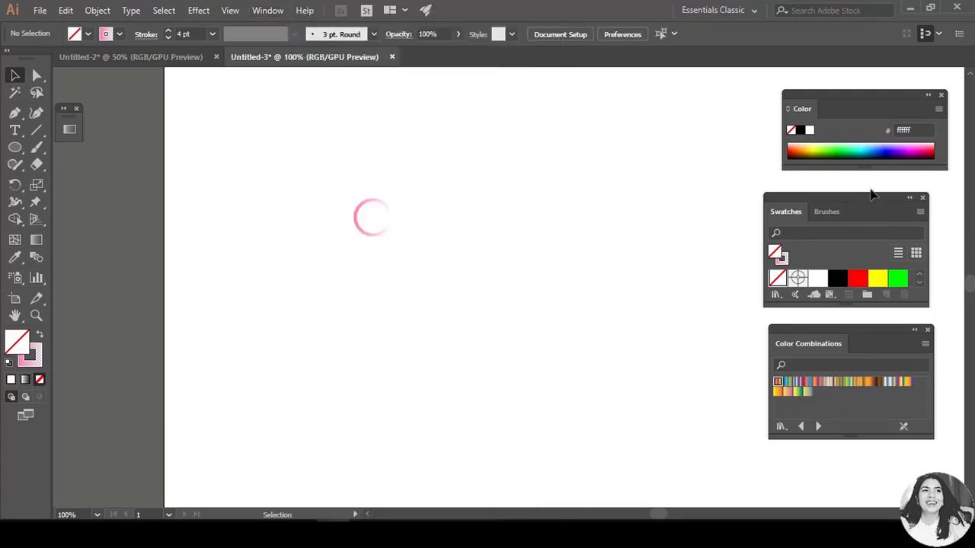
drag(874, 204, 842, 196)
click(889, 203)
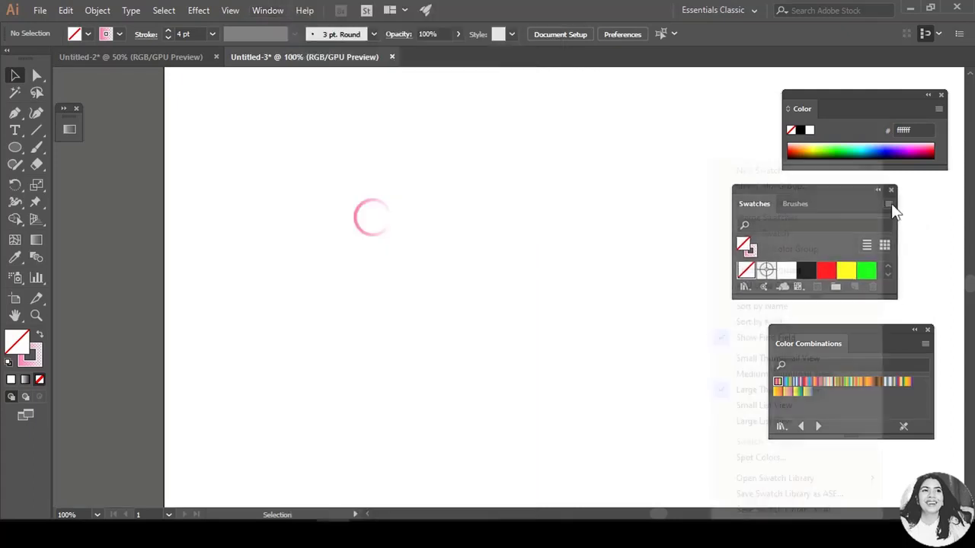
mouse_move(801, 478)
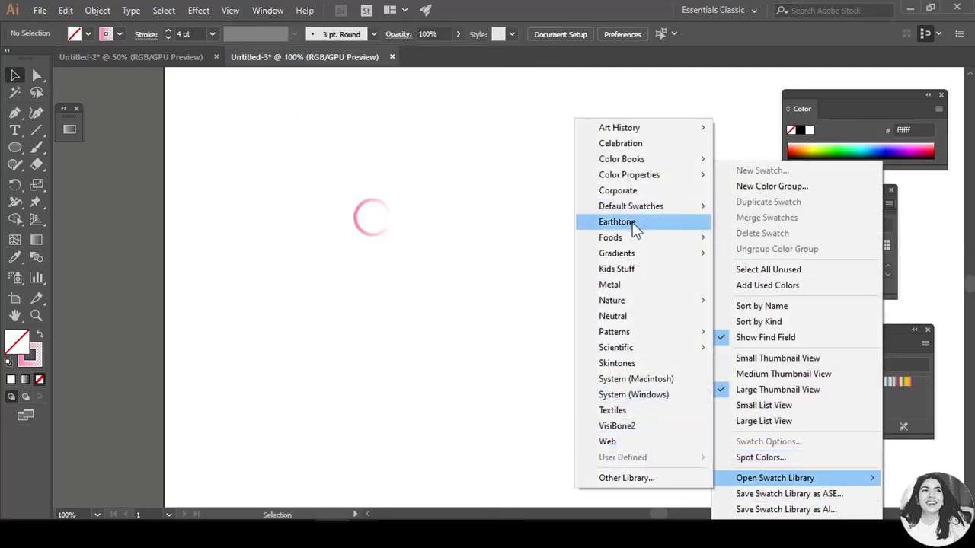
mouse_move(616, 253)
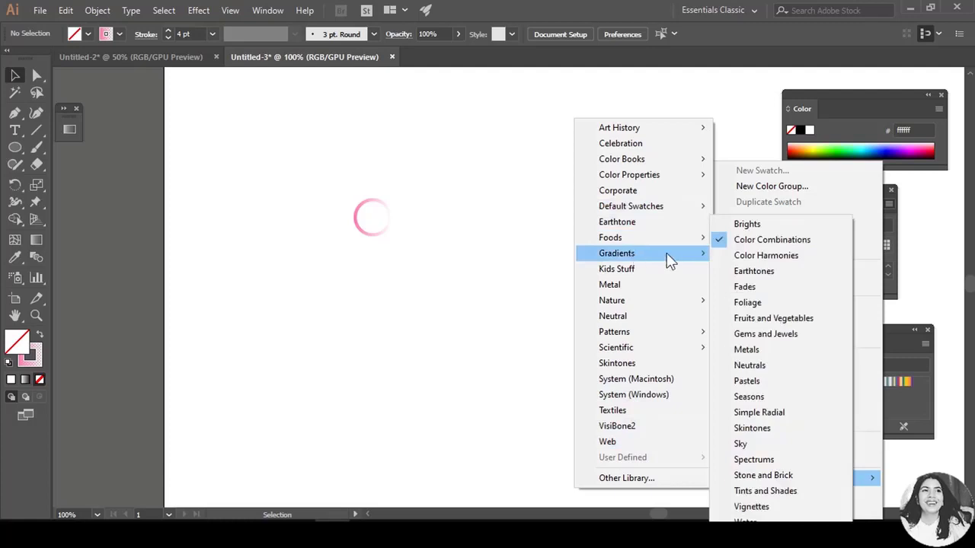
click(754, 242)
drag(861, 336, 811, 330)
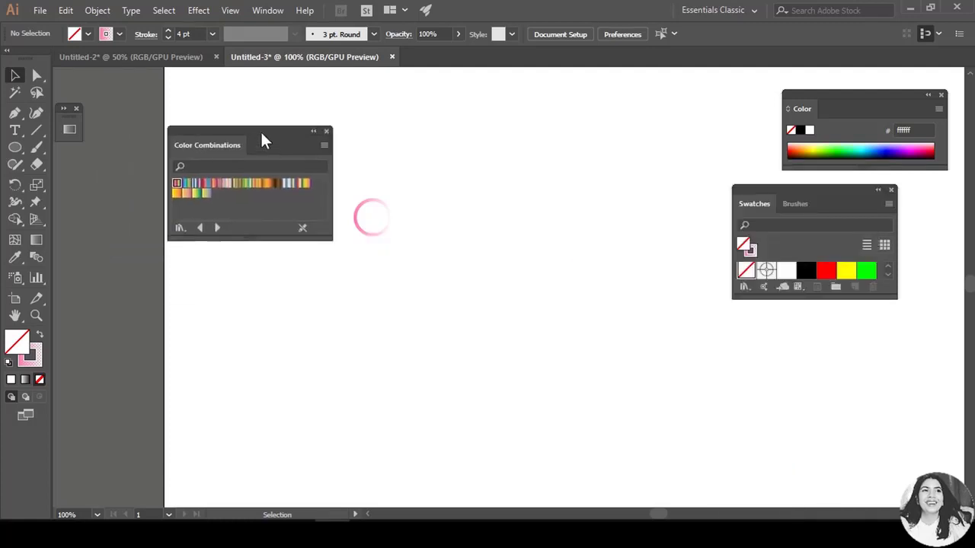
- Apply the Red, Blue, White gradient to the circle's stroke, keeping no fill
click(355, 218)
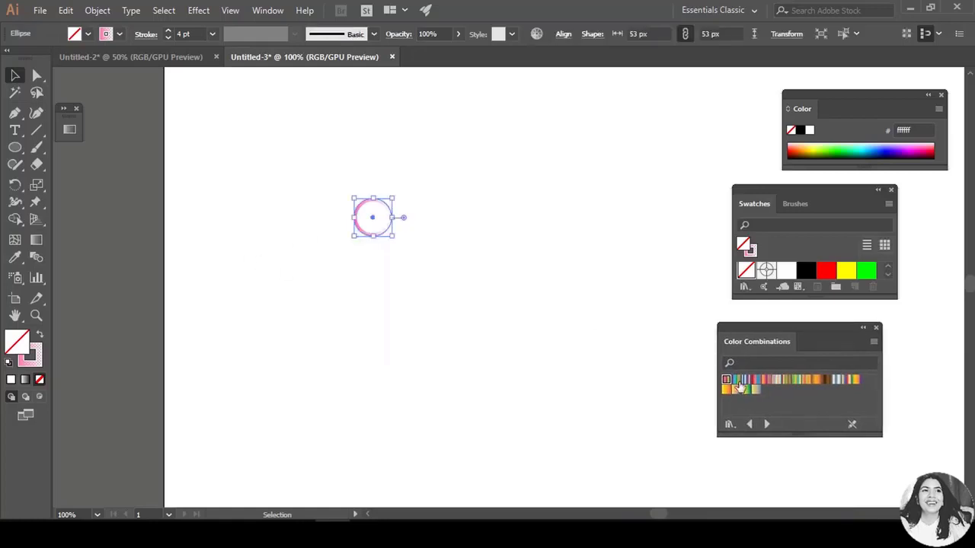
click(736, 381)
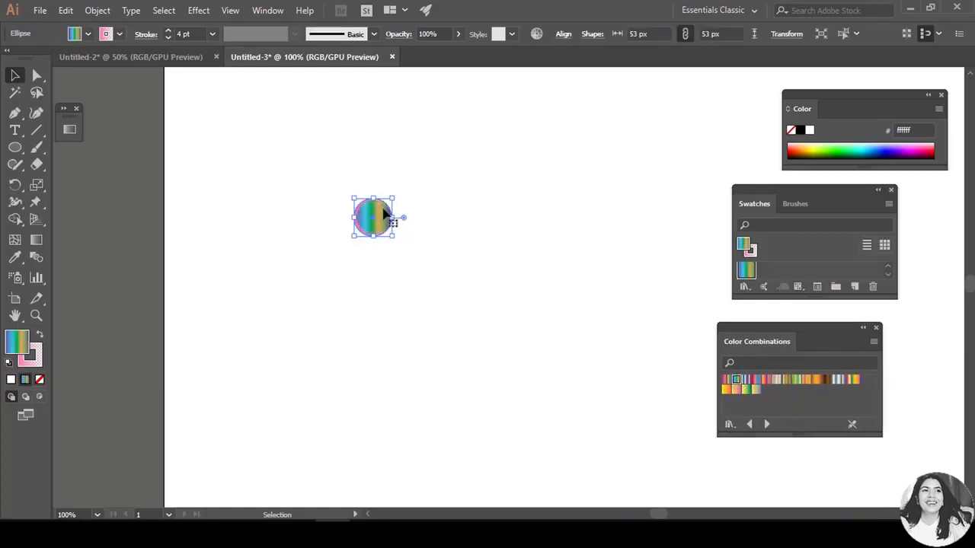
click(39, 380)
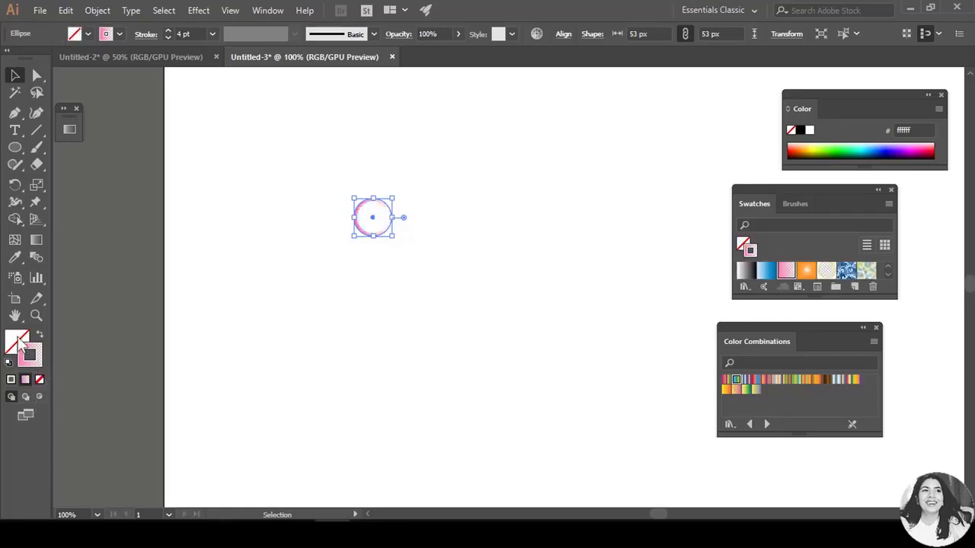
click(746, 379)
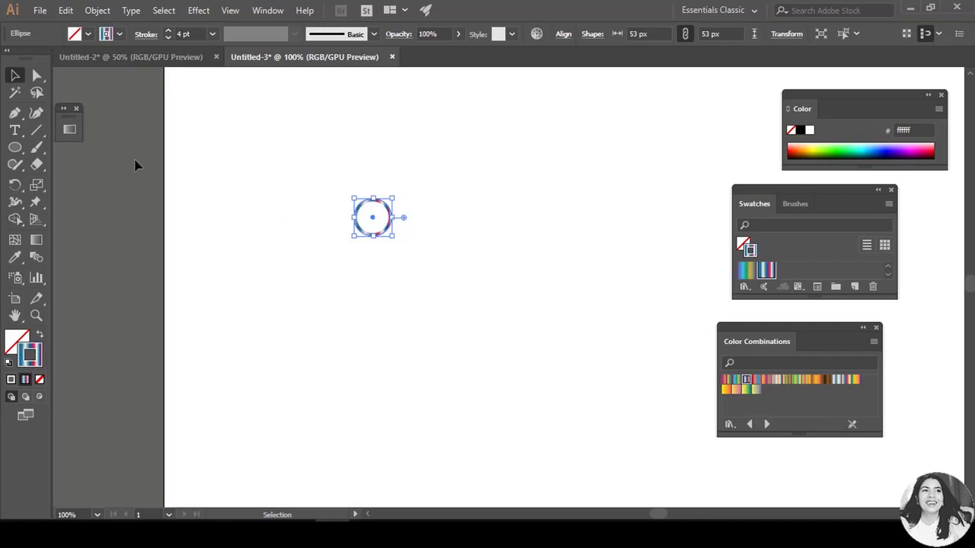
- Show the Gradient panel lower down and fit the whole artboard in the window
click(68, 119)
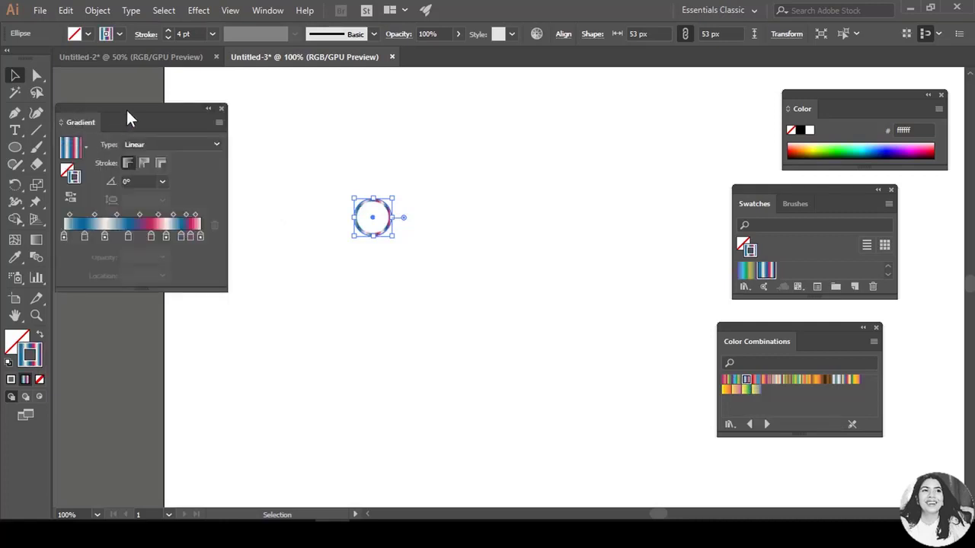
mouse_move(126, 116)
mouse_down()
mouse_move(148, 208)
mouse_move(140, 216)
mouse_up()
click(270, 11)
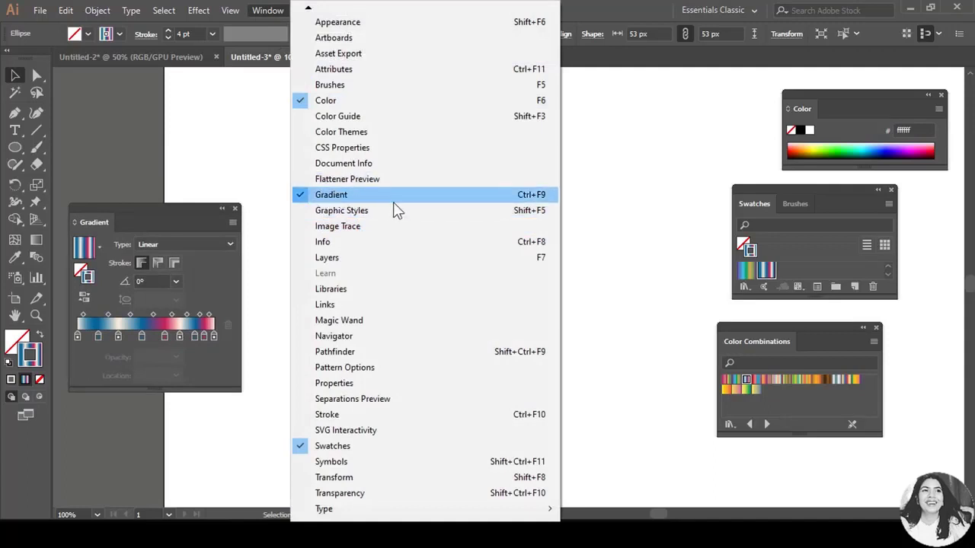
click(198, 189)
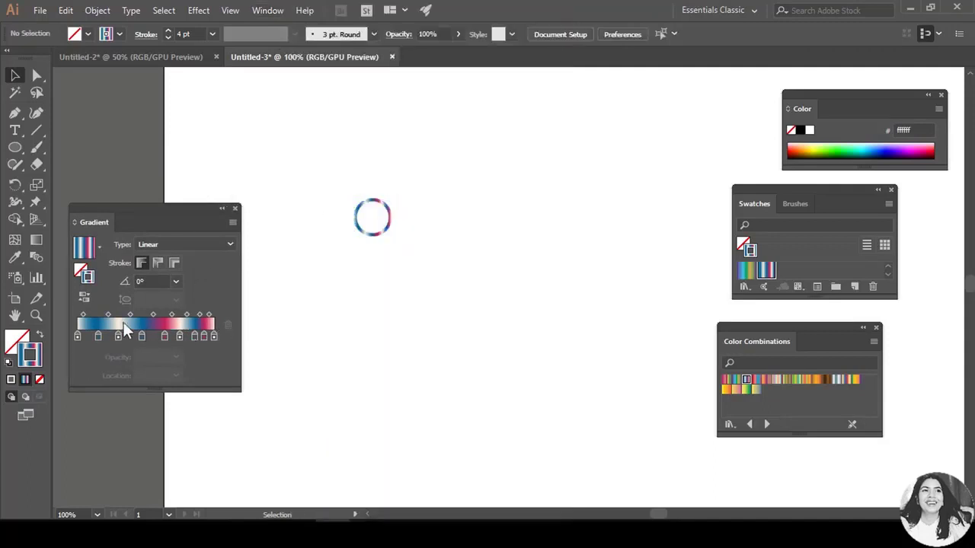
drag(320, 170, 428, 242)
click(476, 268)
key(ctrl+0)
- Align the ring to the artboard's horizontal and vertical centre
click(404, 209)
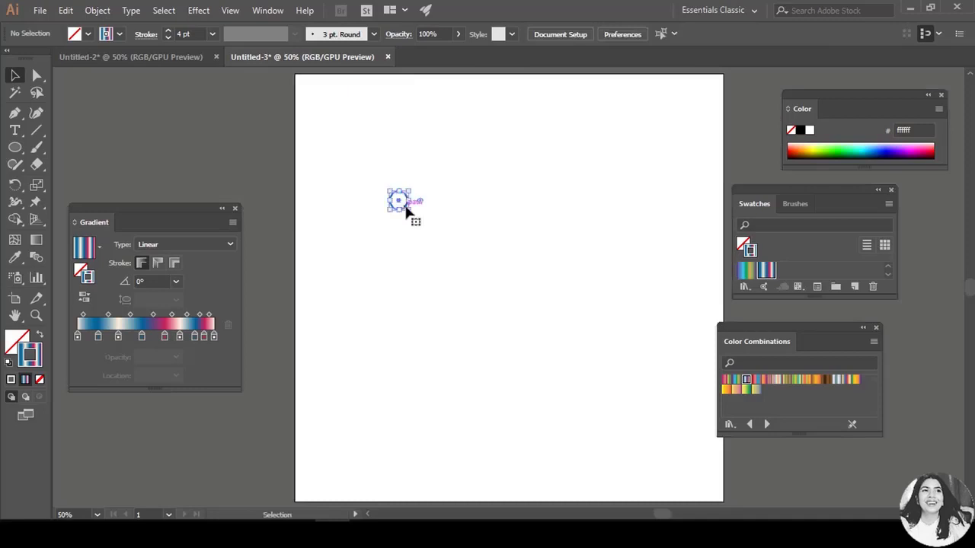
click(563, 34)
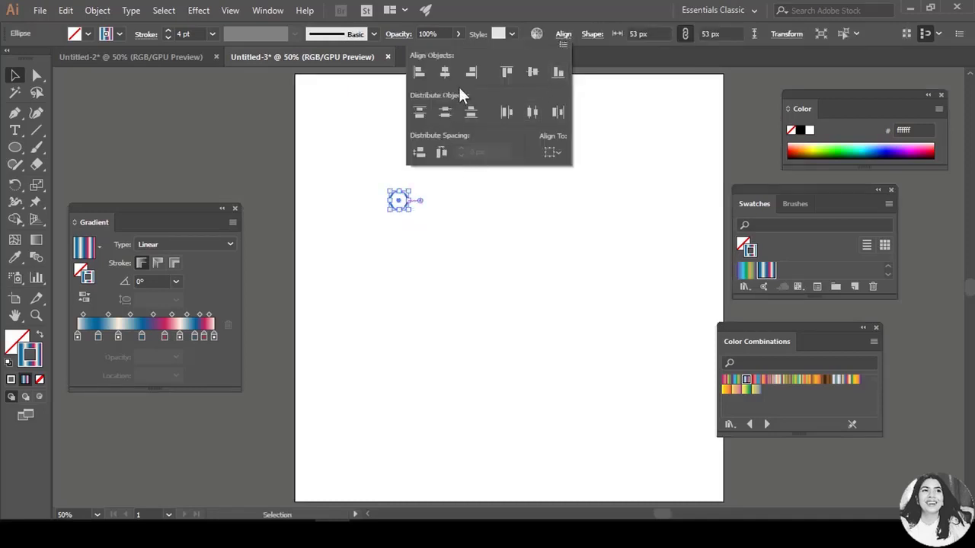
click(556, 151)
click(579, 200)
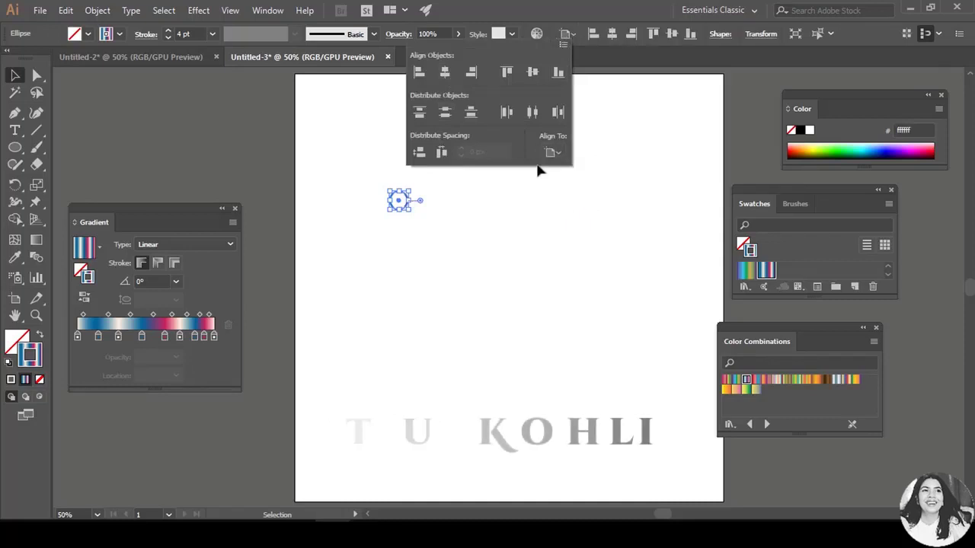
click(444, 72)
click(531, 70)
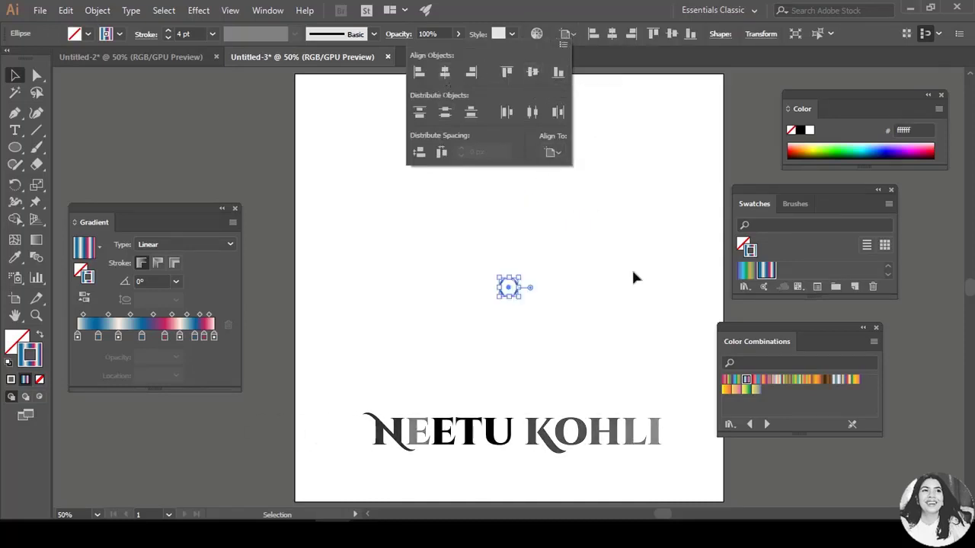
click(581, 228)
click(411, 227)
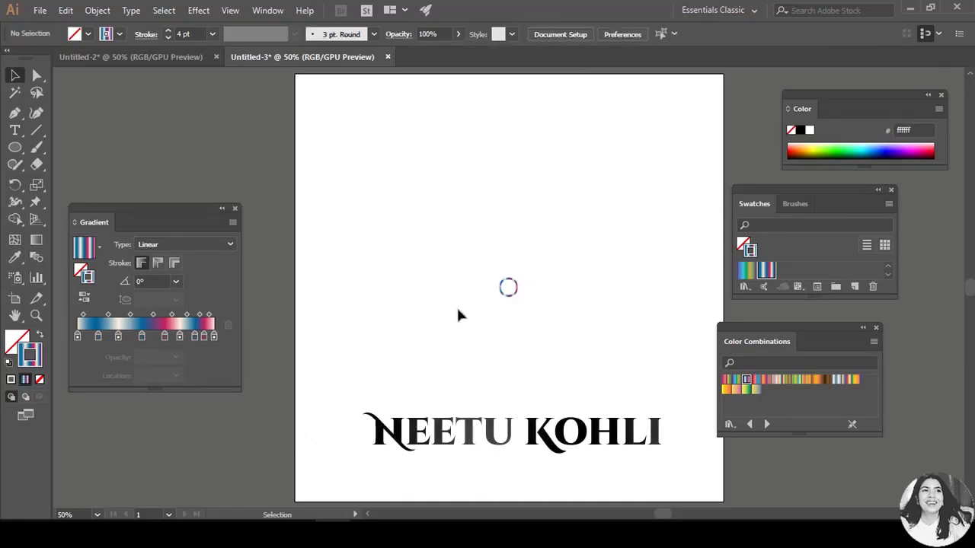
drag(454, 246, 602, 365)
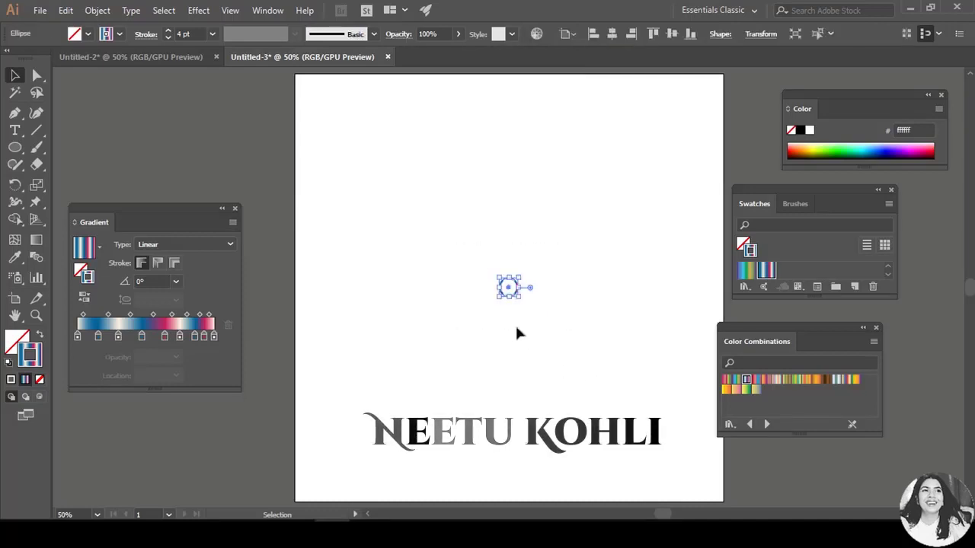
click(197, 10)
mouse_move(242, 126)
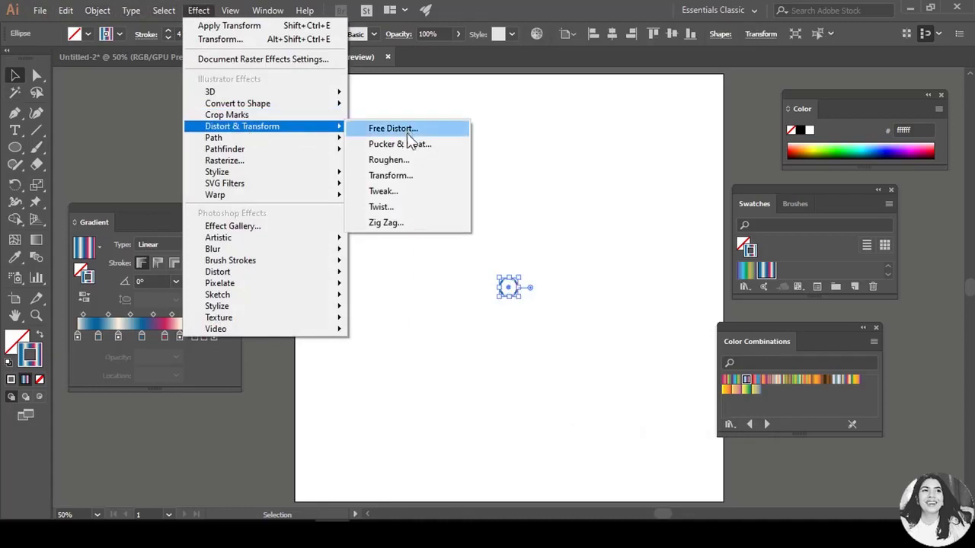
- In the Transform effect, set 100 copies and a 1 px horizontal and vertical move
click(406, 177)
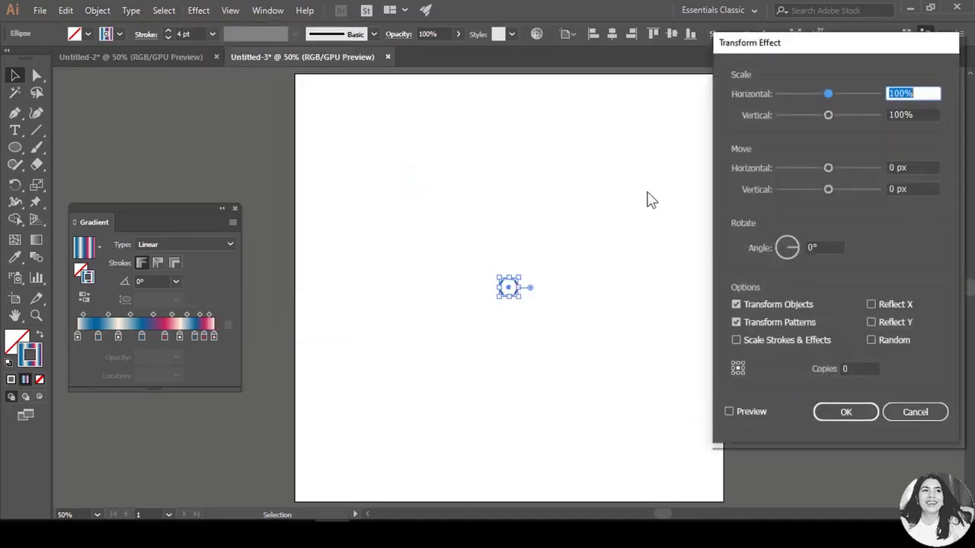
drag(840, 51, 792, 47)
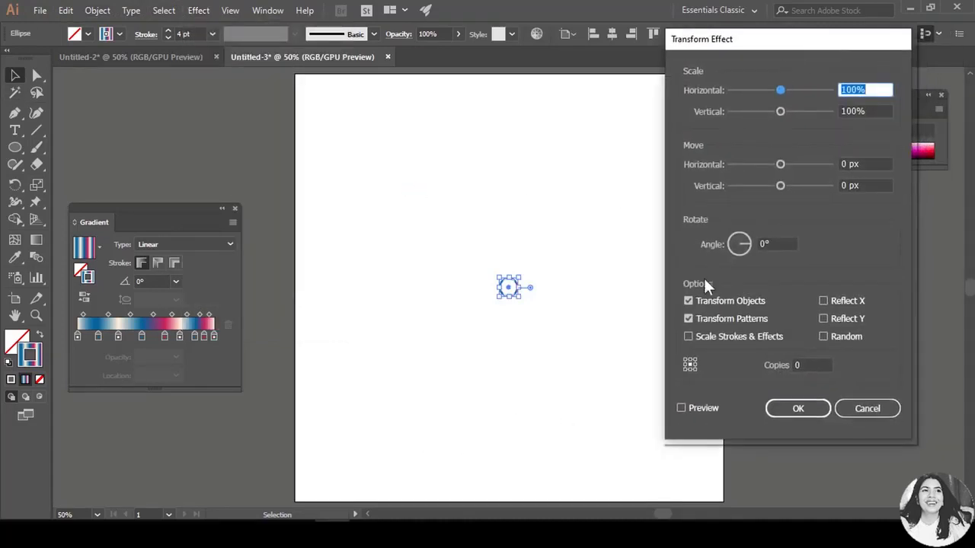
key(Tab)
key(Tab)
key(Tab)
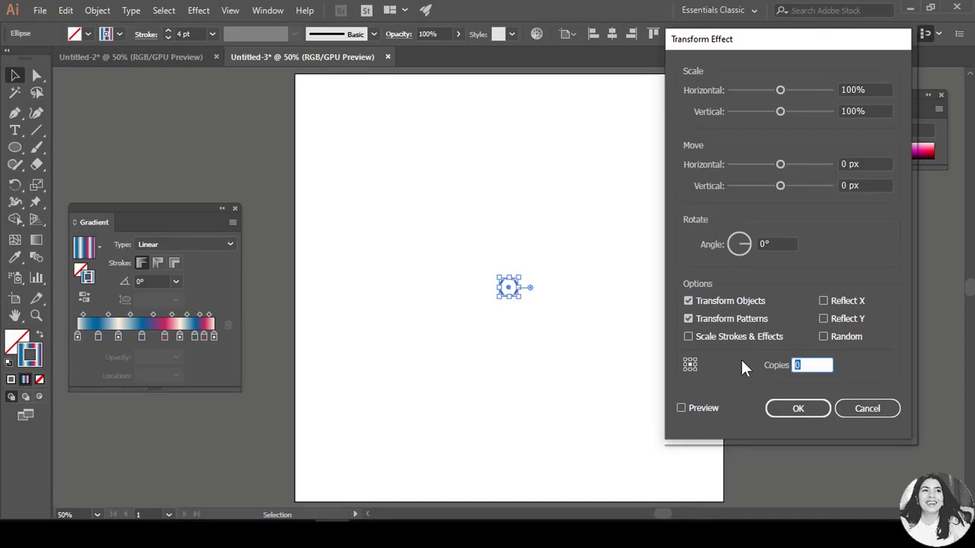
text(100)
click(872, 187)
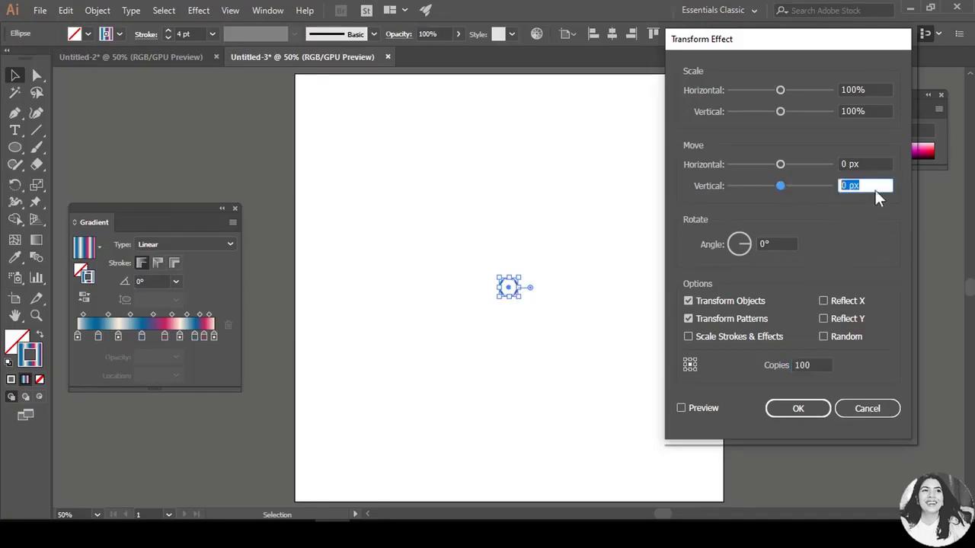
text(1)
click(861, 163)
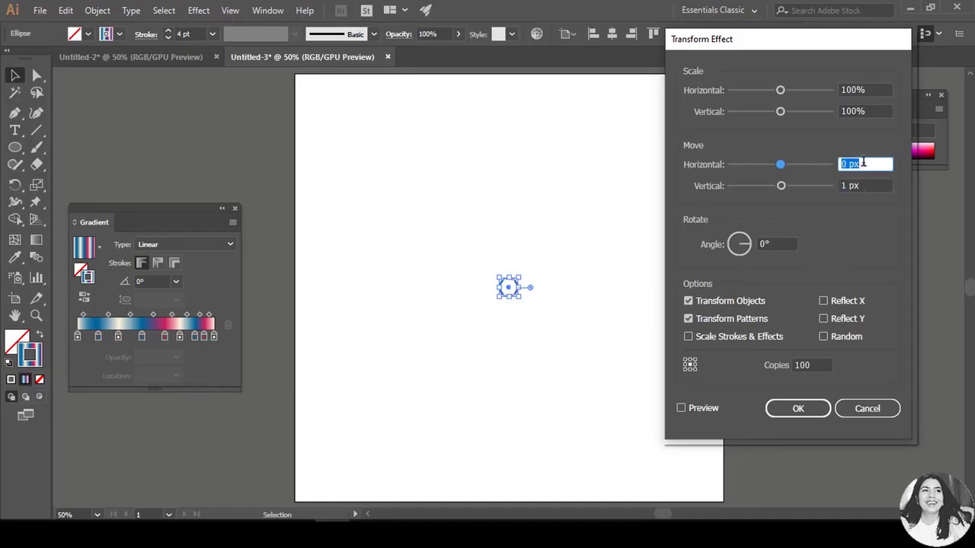
key(Up)
- Set horizontal and vertical scale to 102% with Preview on
click(873, 90)
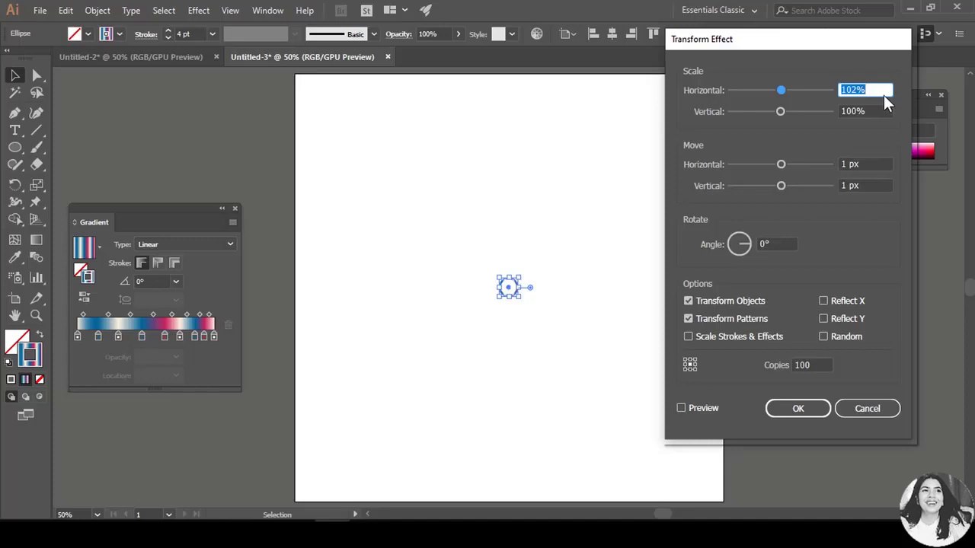
click(875, 112)
key(Up)
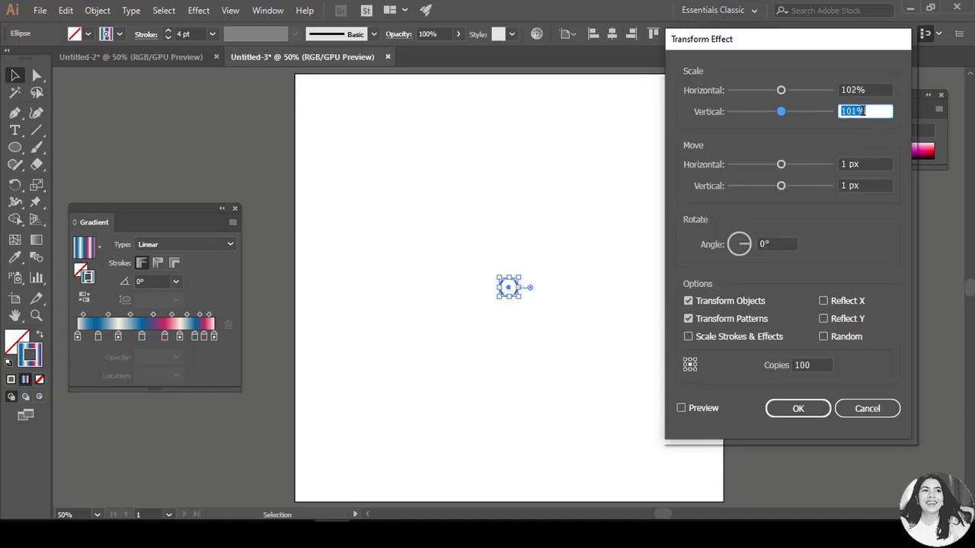
click(681, 409)
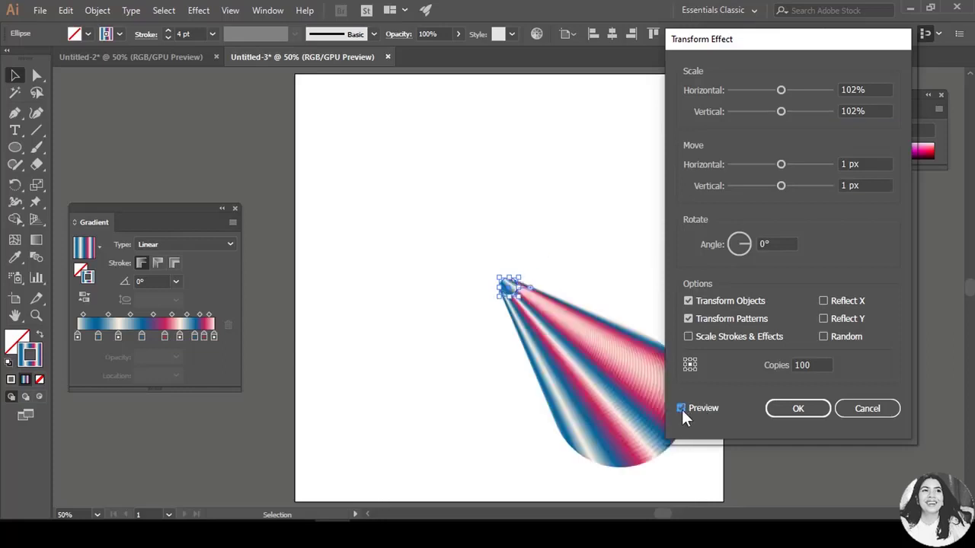
drag(727, 38, 759, 34)
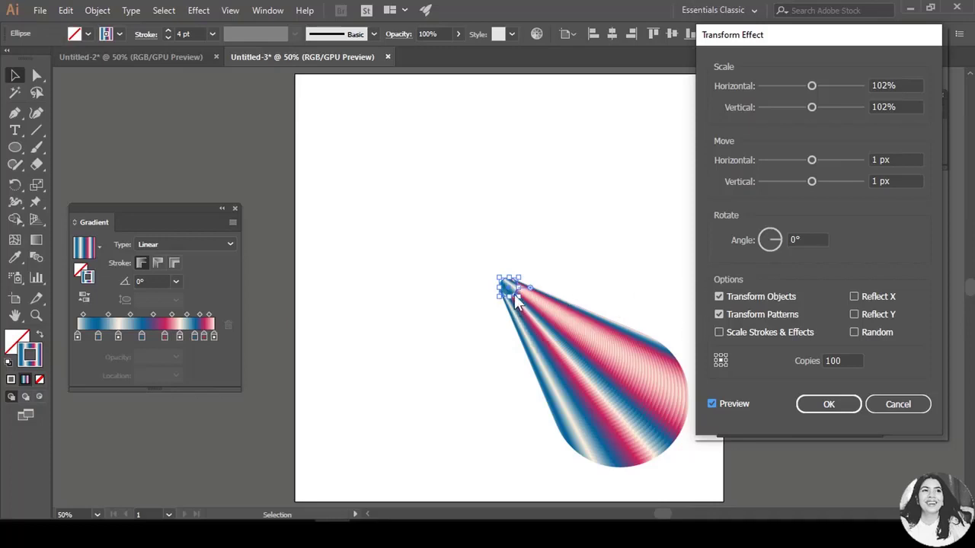
click(884, 86)
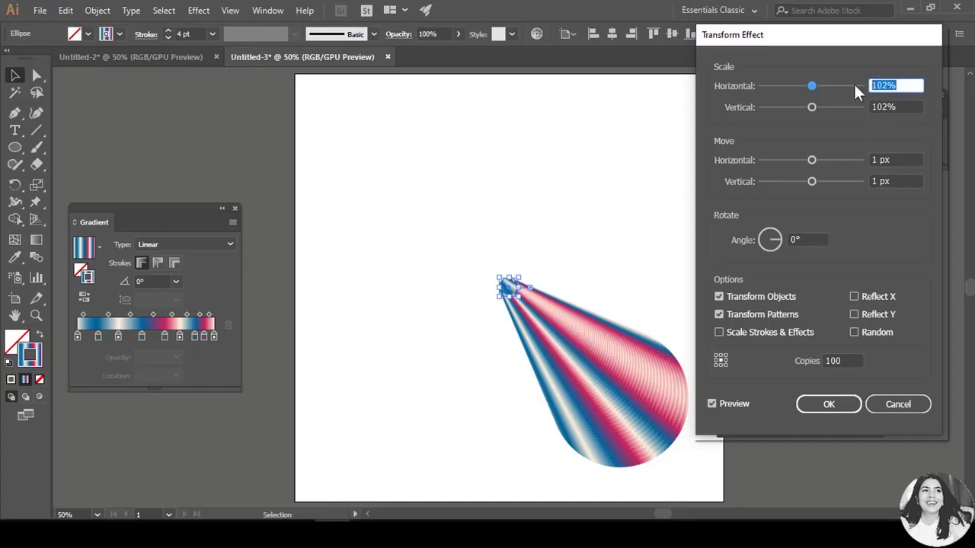
click(907, 107)
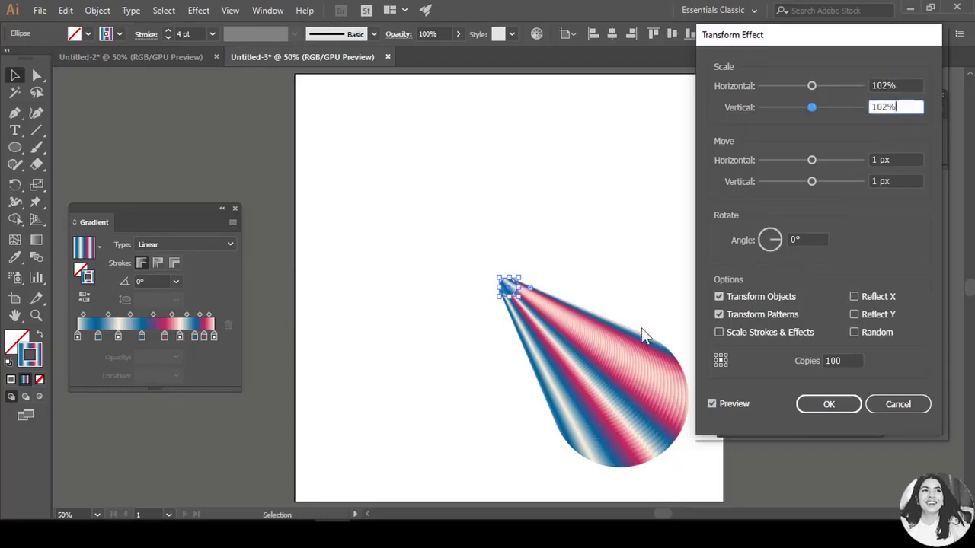
click(811, 239)
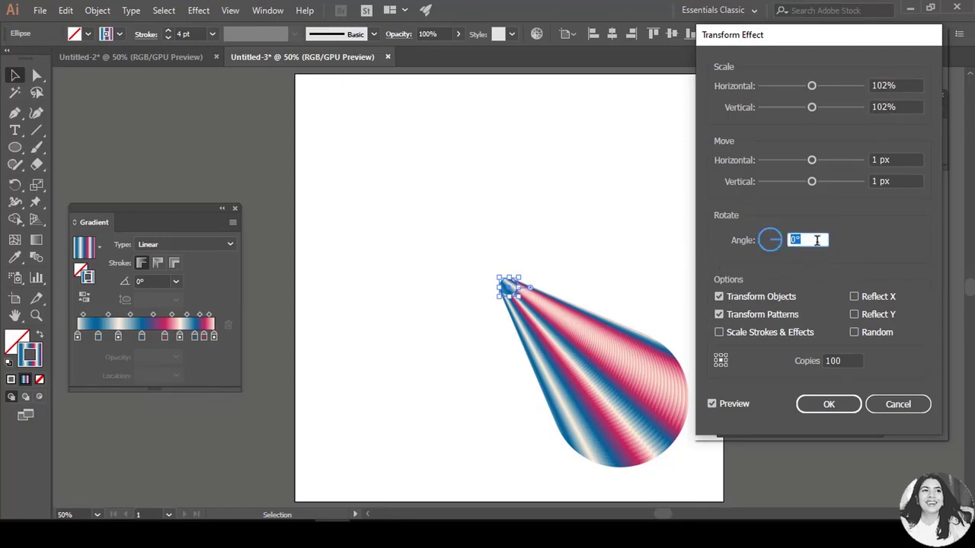
- Set the Transform rotation angle to 11° and copies to 150
key(shift+Up)
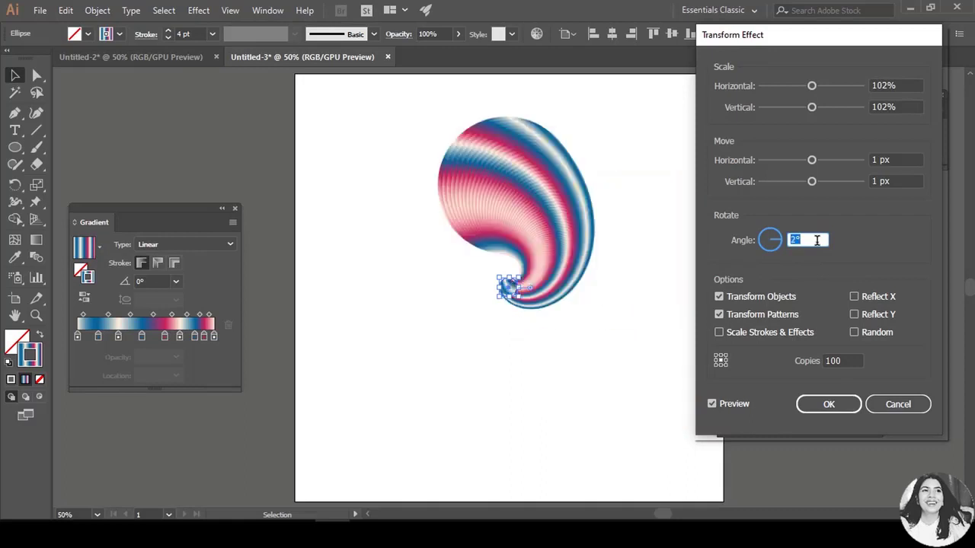
key(Up)
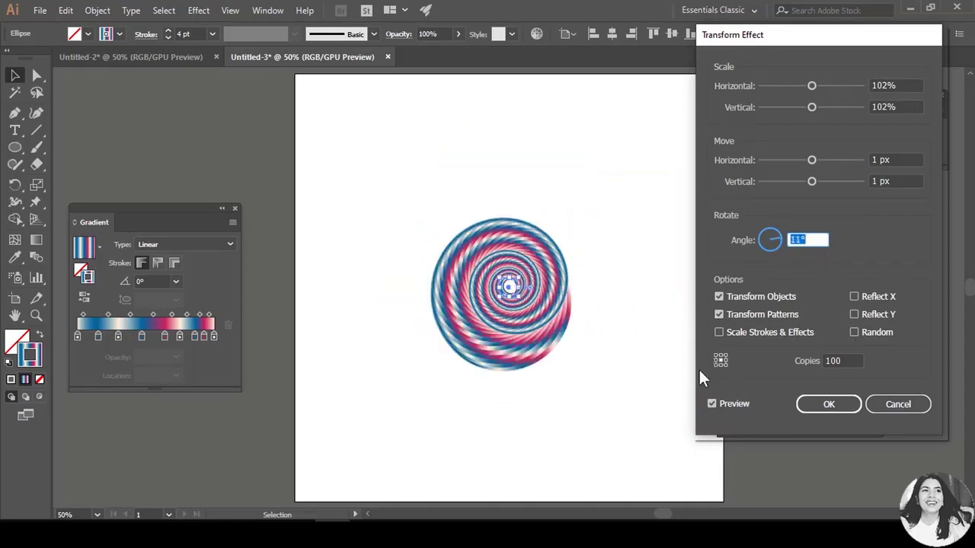
double_click(851, 361)
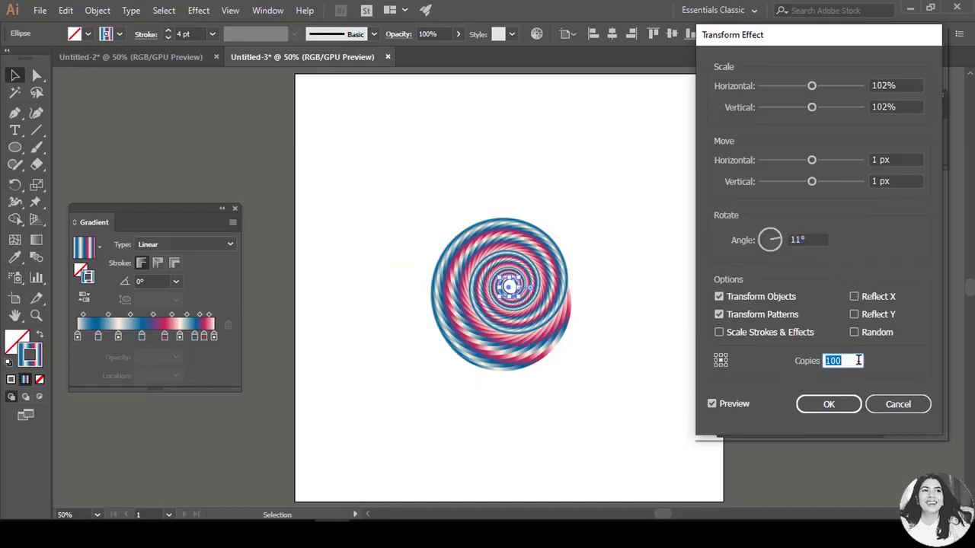
text(150)
click(898, 180)
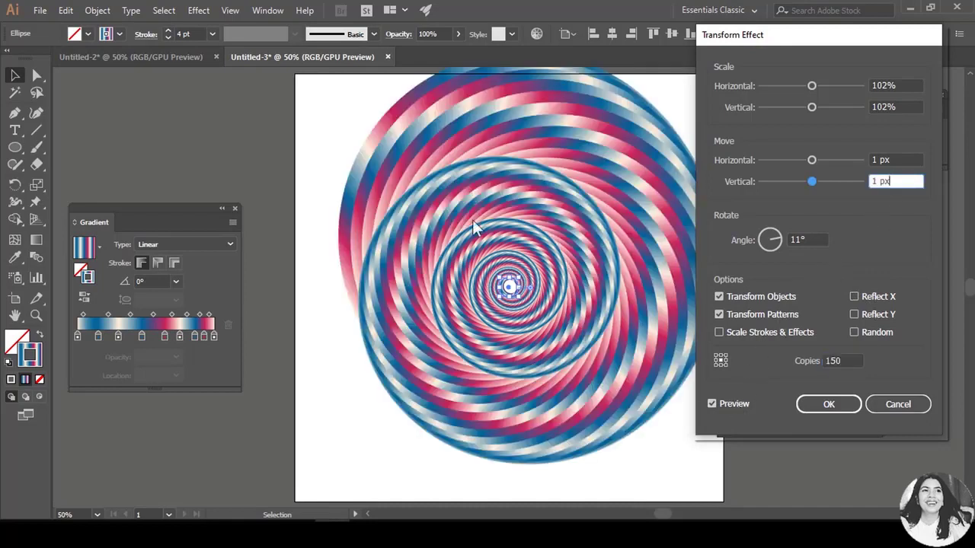
drag(727, 52, 785, 50)
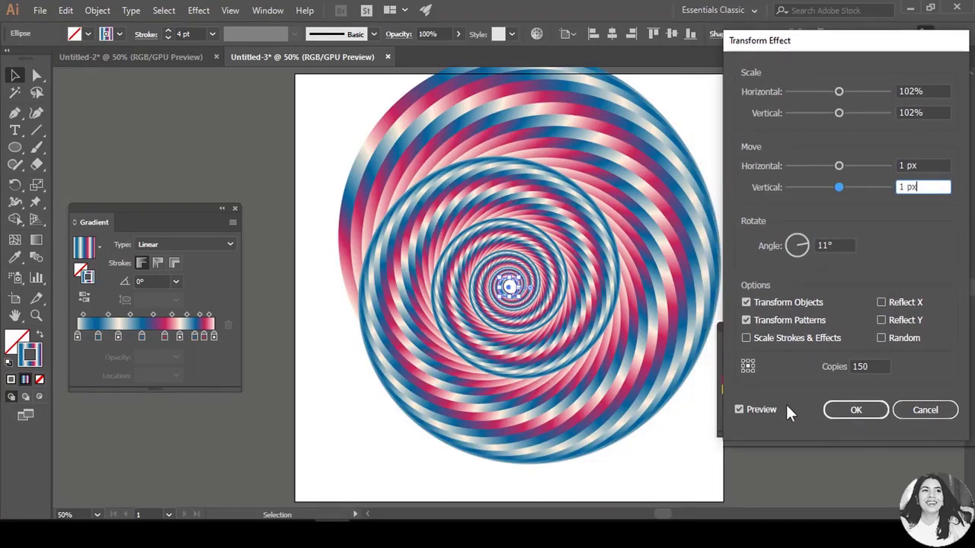
- Change the transform reference point and set the copy count to 126
click(742, 361)
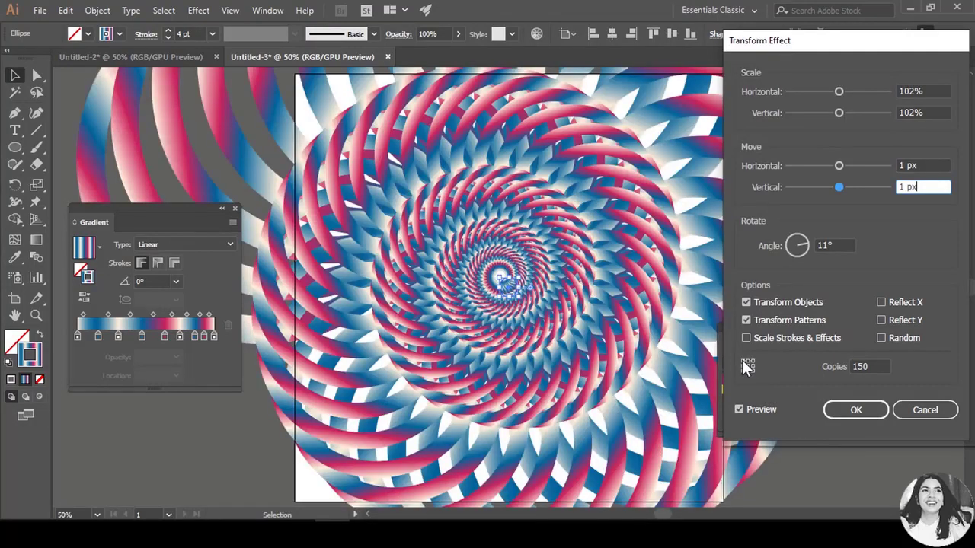
double_click(870, 365)
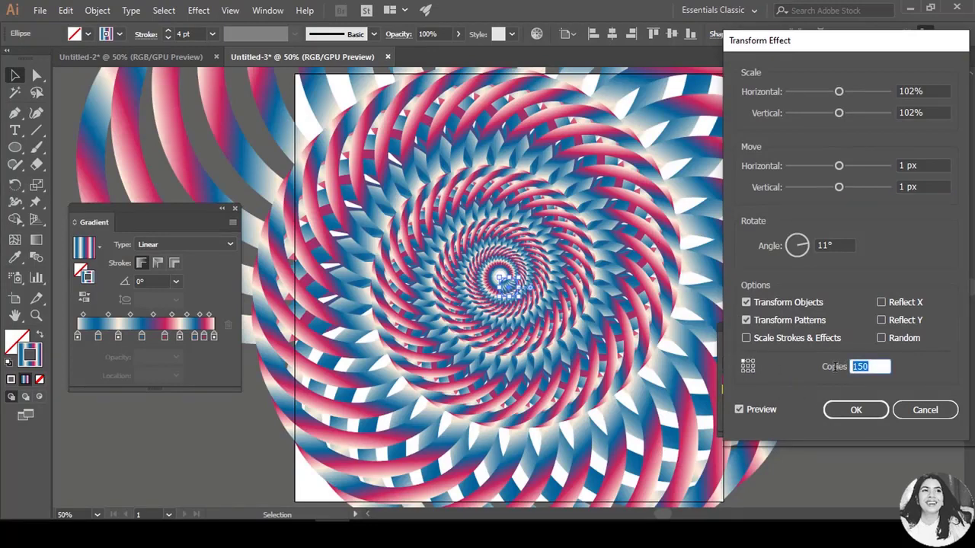
text(135)
key(Down)
key(Down)
key(Down)
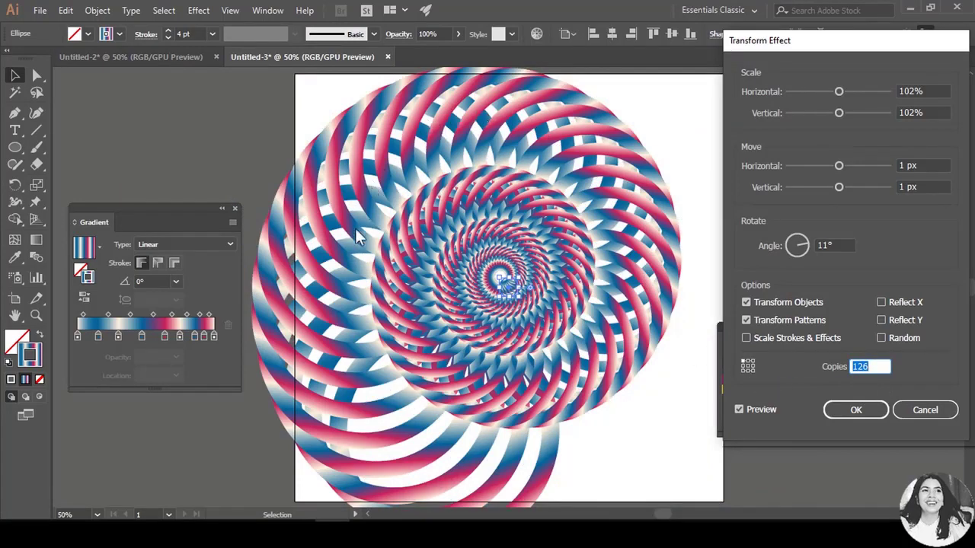
- Try several reference-point origins, settle on the final one, and apply the Transform effect
click(744, 370)
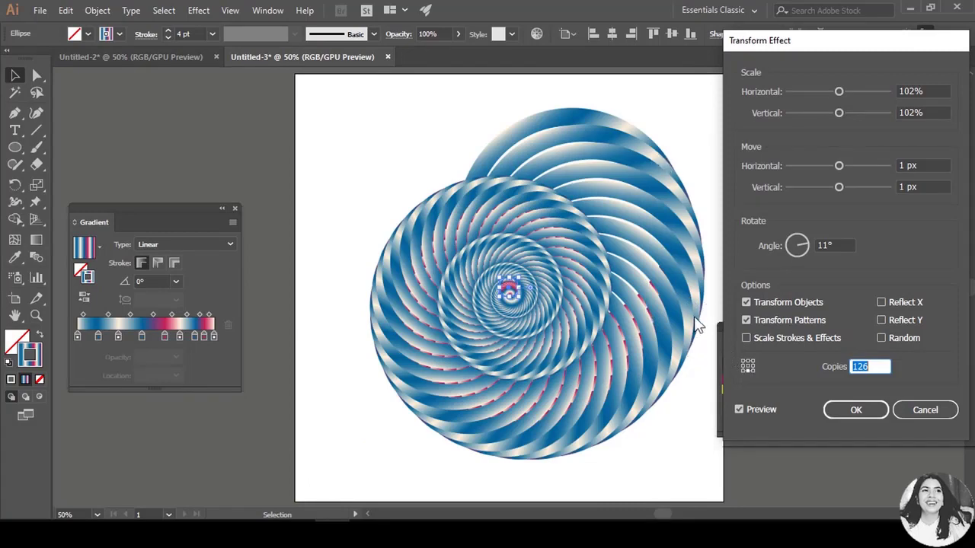
click(752, 370)
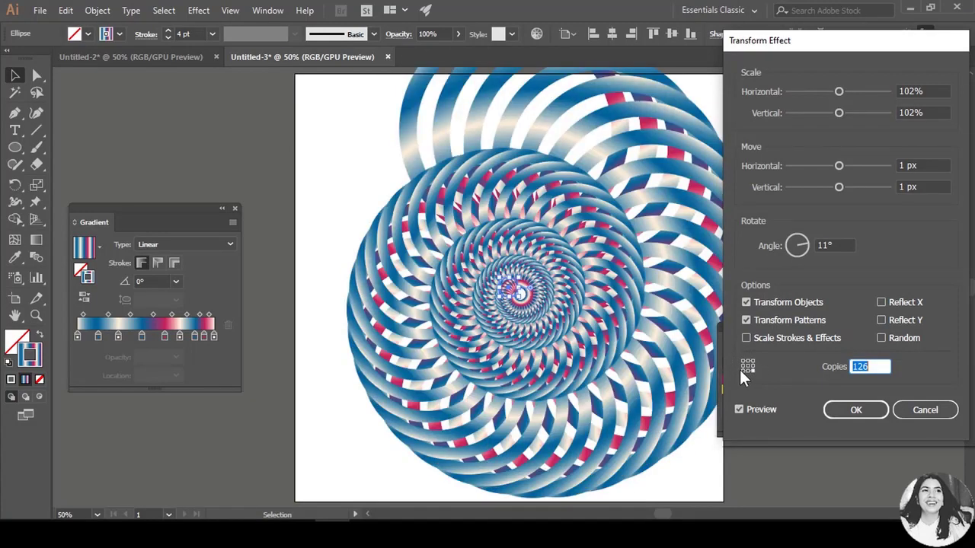
click(741, 370)
click(743, 364)
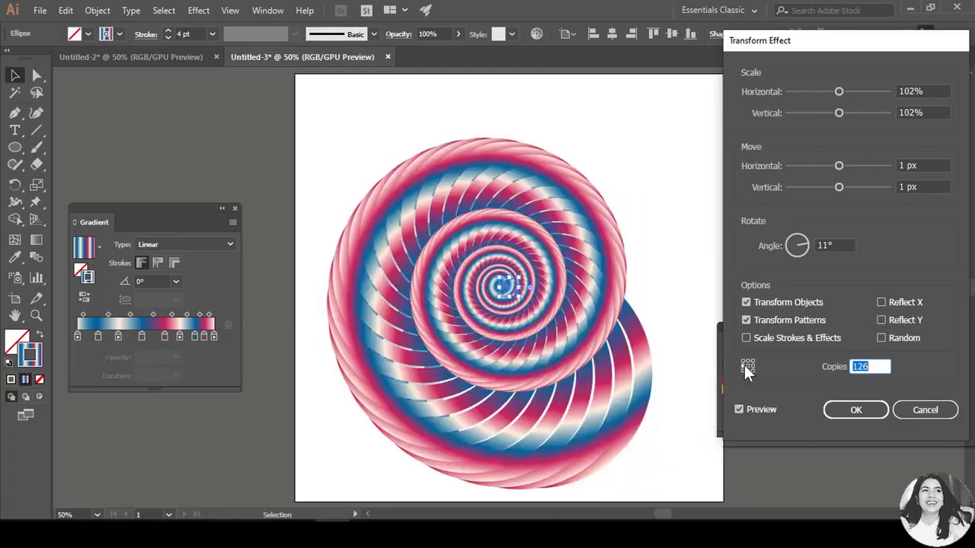
click(752, 365)
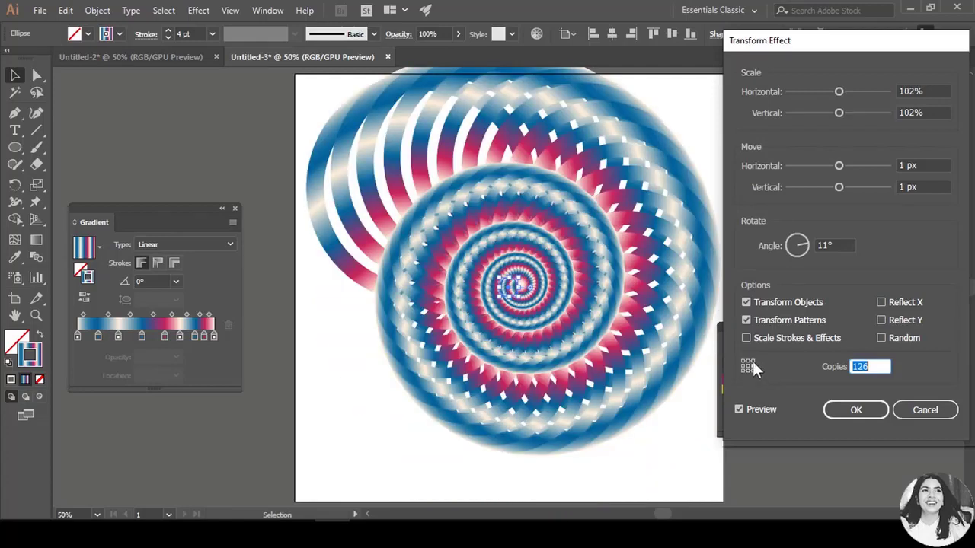
click(750, 361)
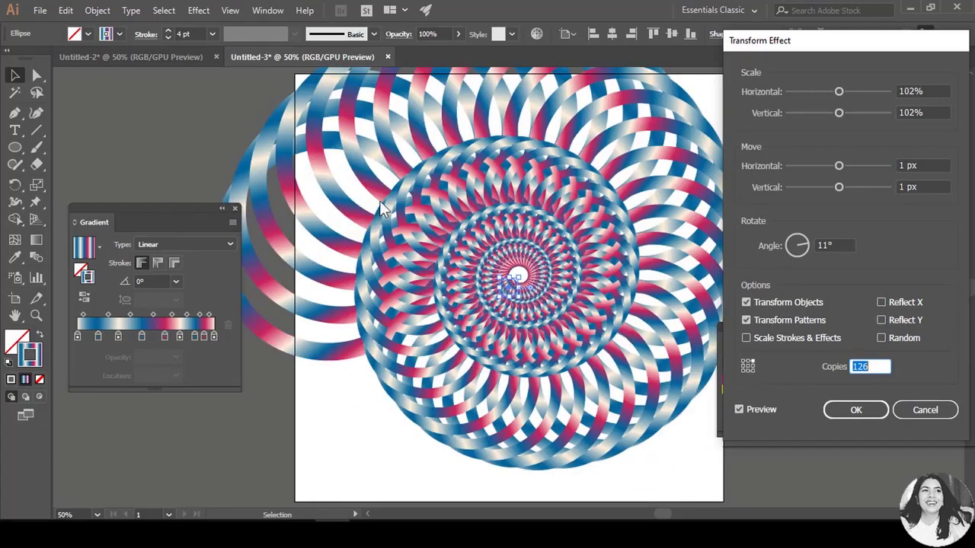
click(753, 370)
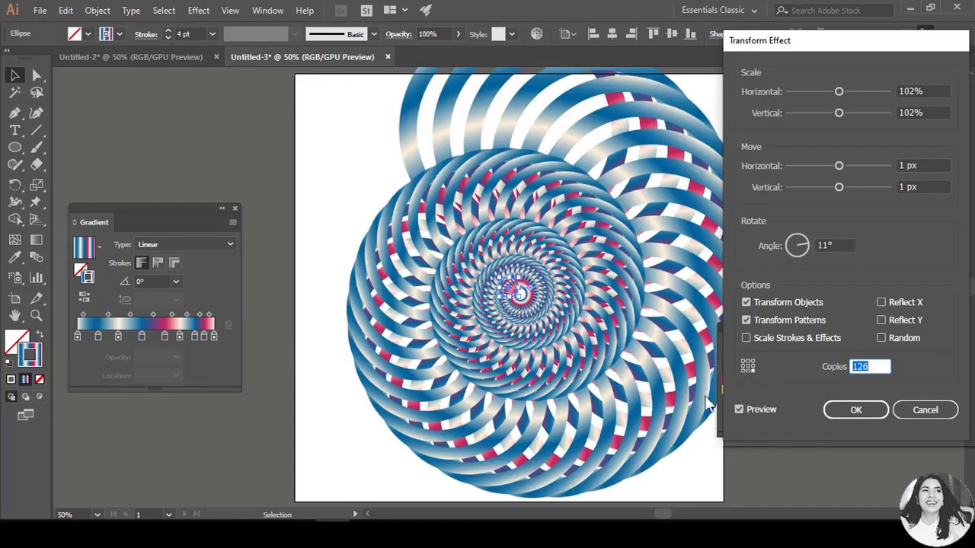
click(855, 411)
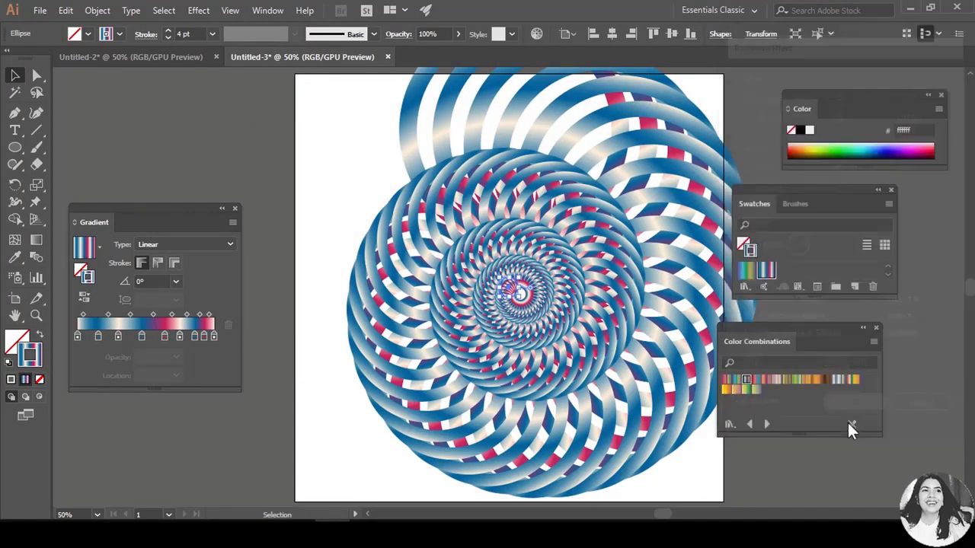
- Rearrange the swatch panels and lower the spiral's stroke weight to 2 pt
drag(821, 194, 855, 194)
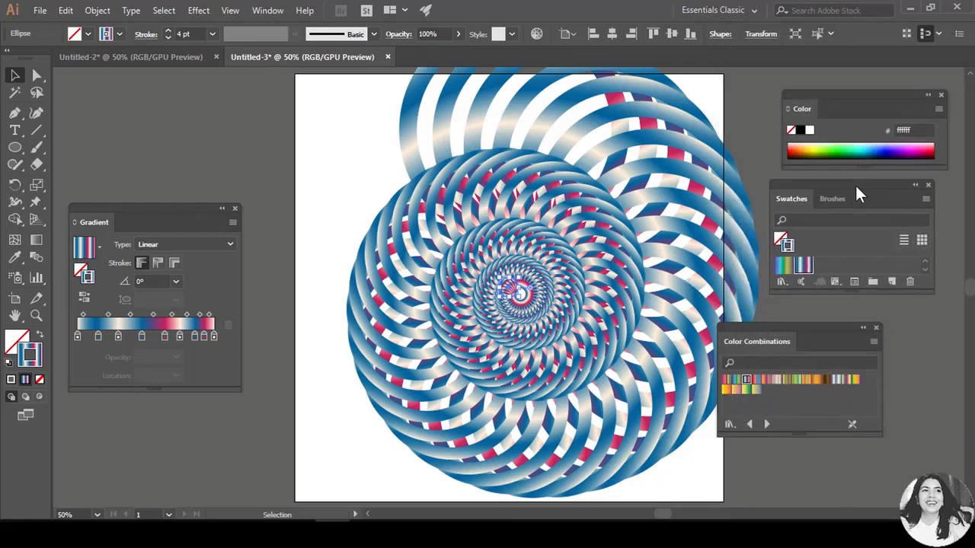
drag(823, 328, 871, 319)
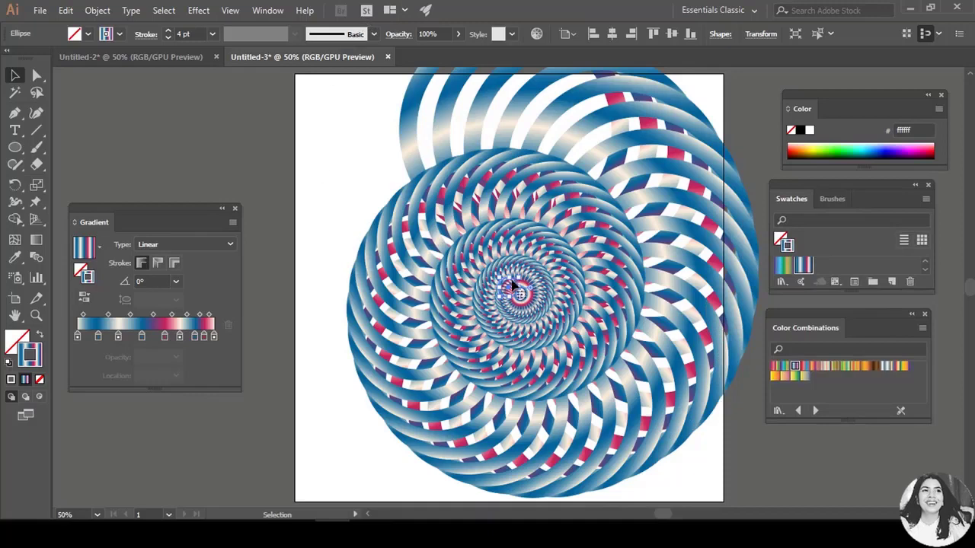
click(168, 37)
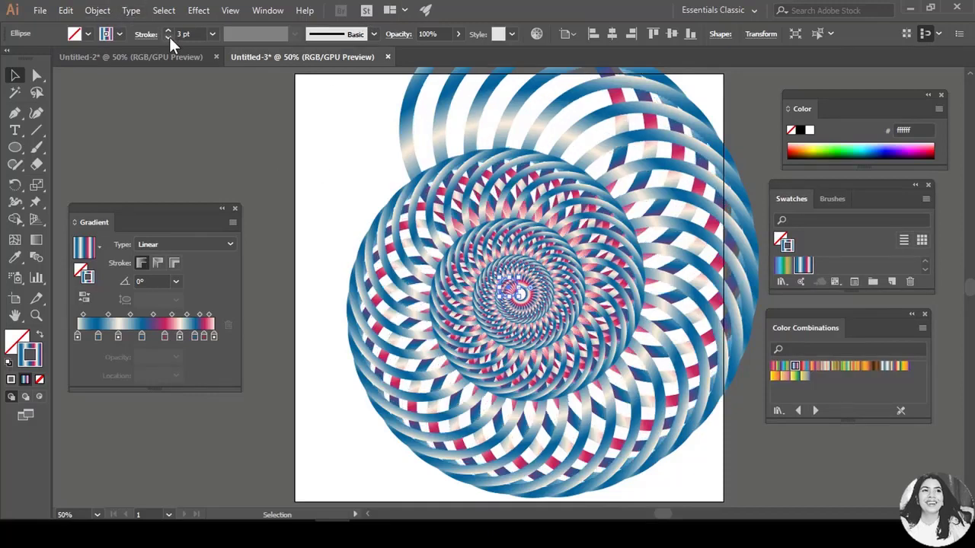
click(168, 37)
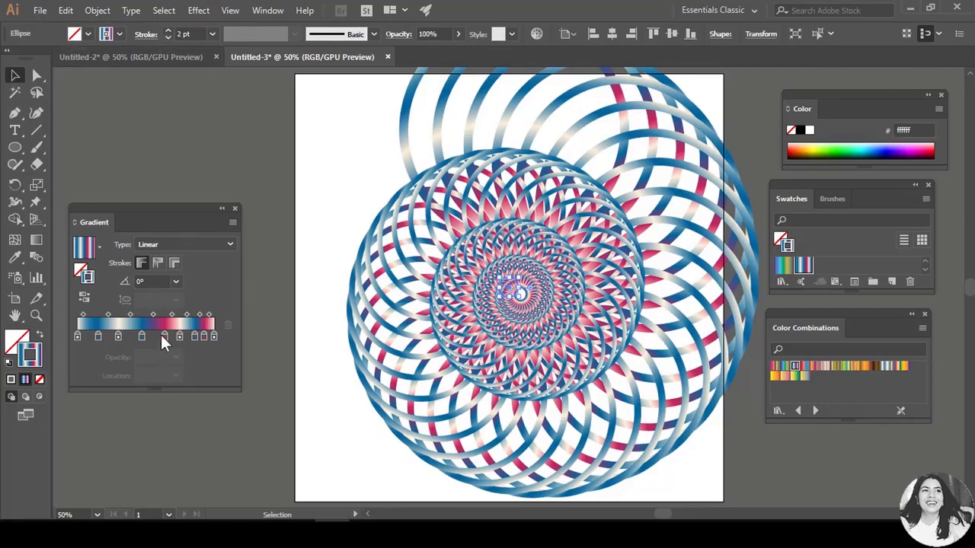
- Recolour the spiral with the blue, purple, cyan and gold gradient and show the Appearance panel
click(783, 369)
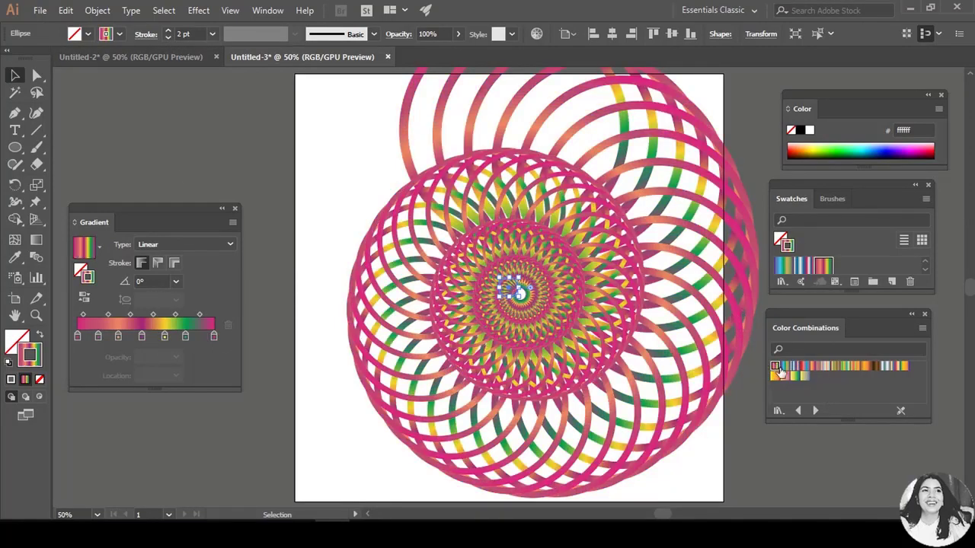
click(784, 367)
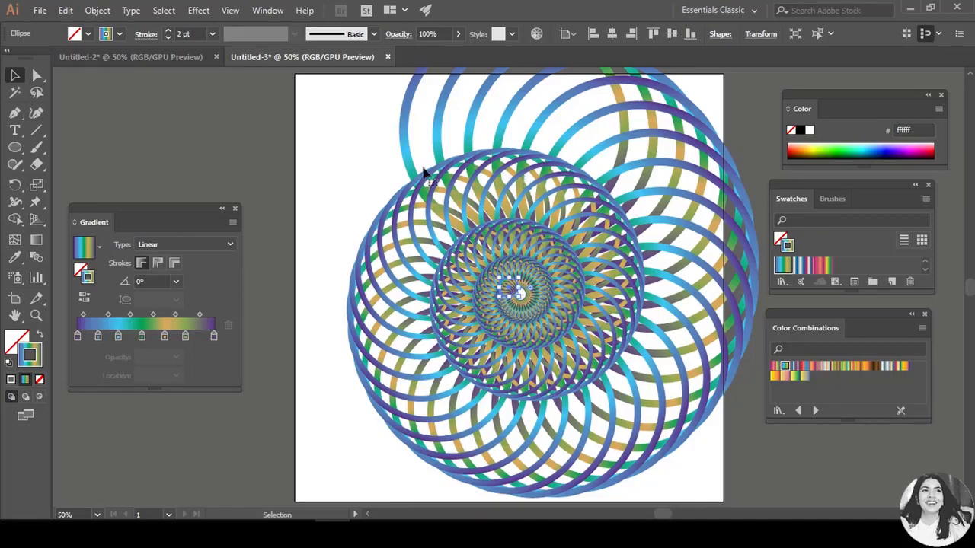
click(269, 12)
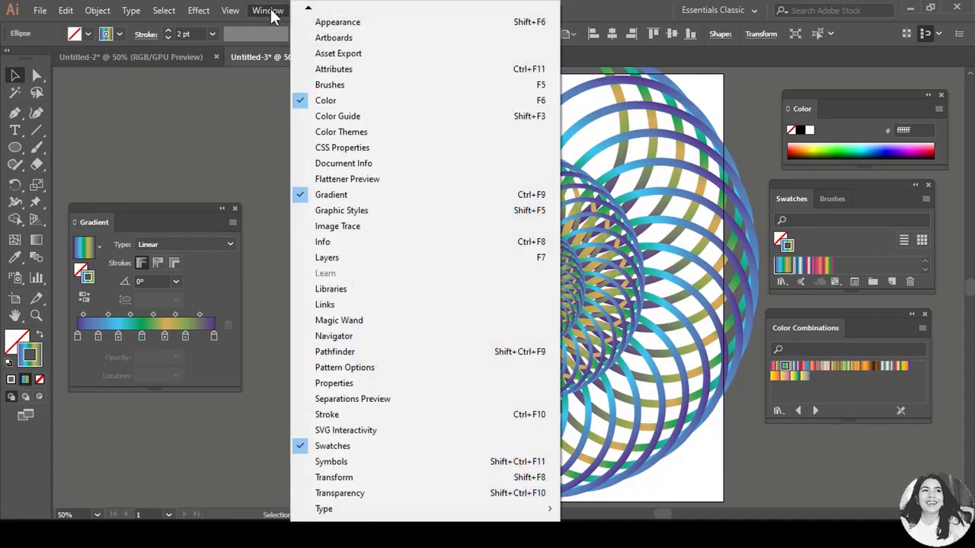
click(339, 23)
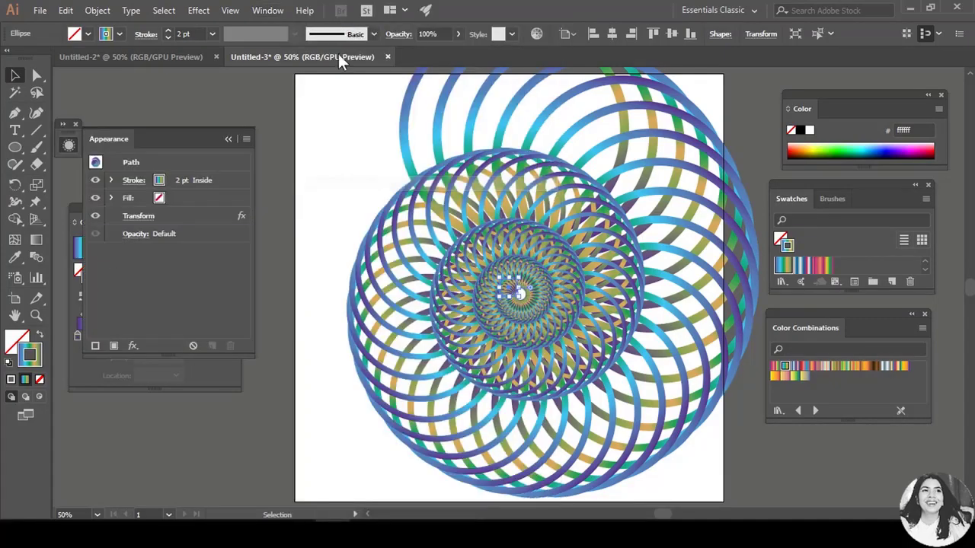
drag(197, 139, 217, 308)
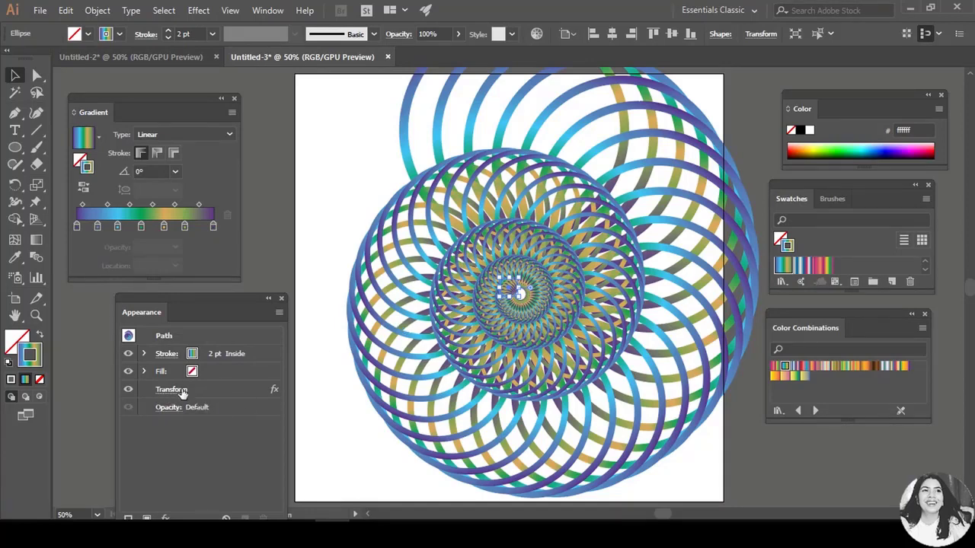
- Reopen the Transform effect with preview; set 119 copies and 2 px horizontal and vertical move
click(180, 391)
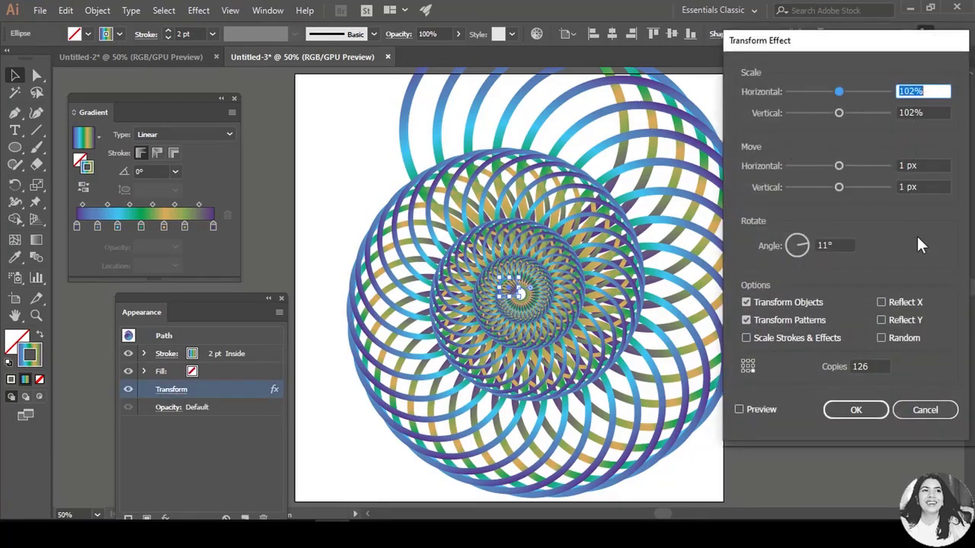
click(738, 410)
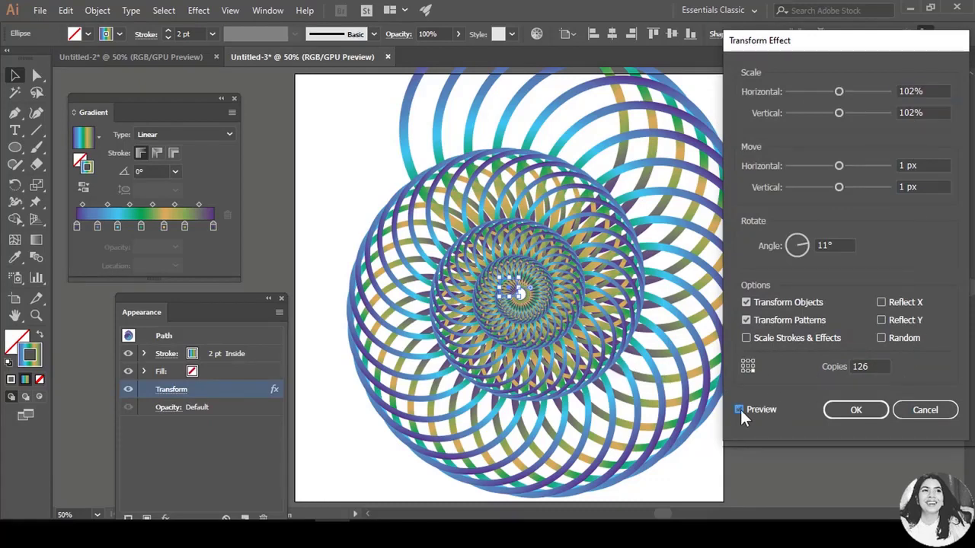
click(879, 367)
key(Down)
key(Down)
key(Down)
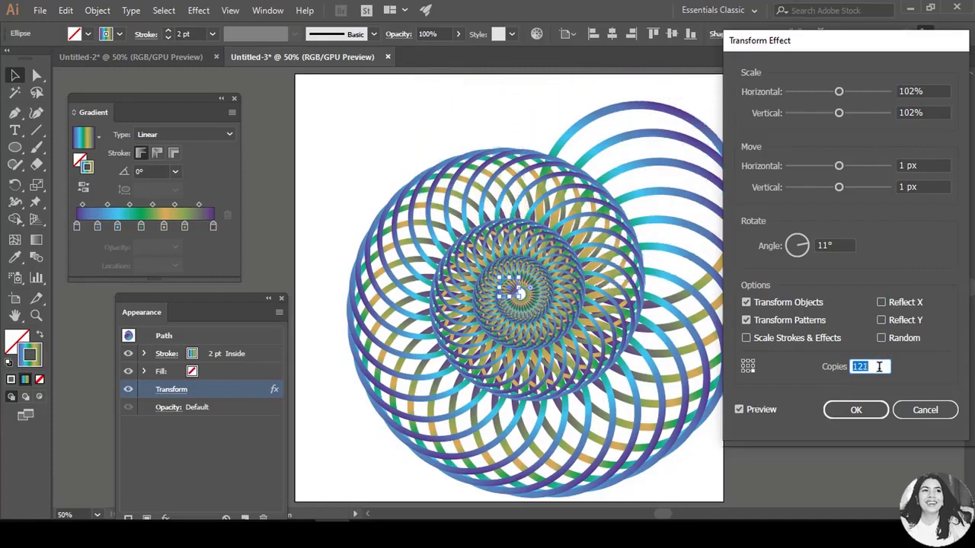
key(Down)
key(Down)
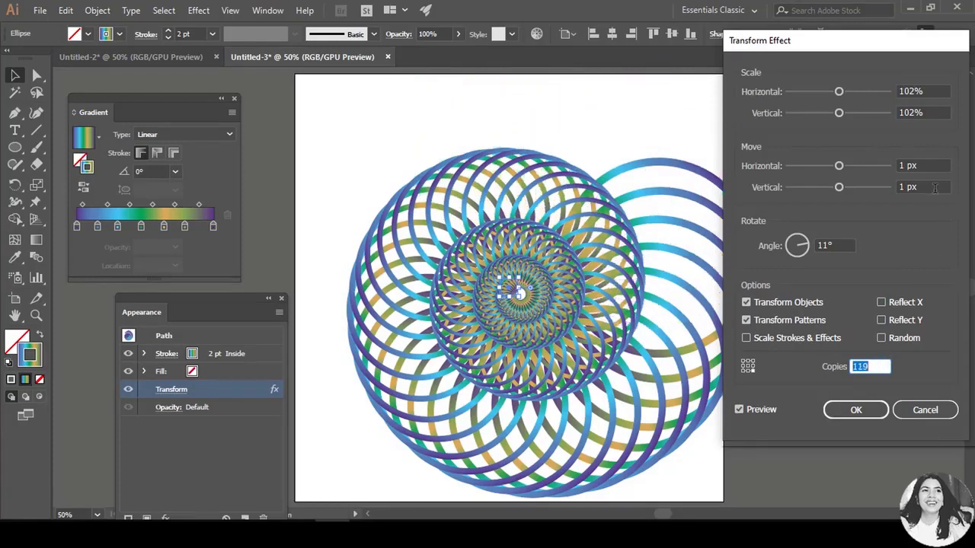
click(925, 187)
key(Up)
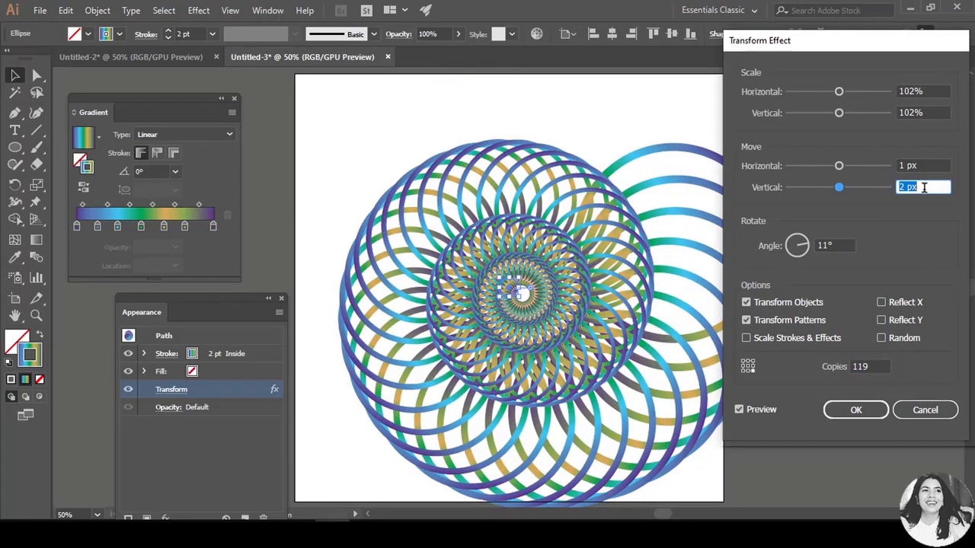
click(903, 165)
key(Up)
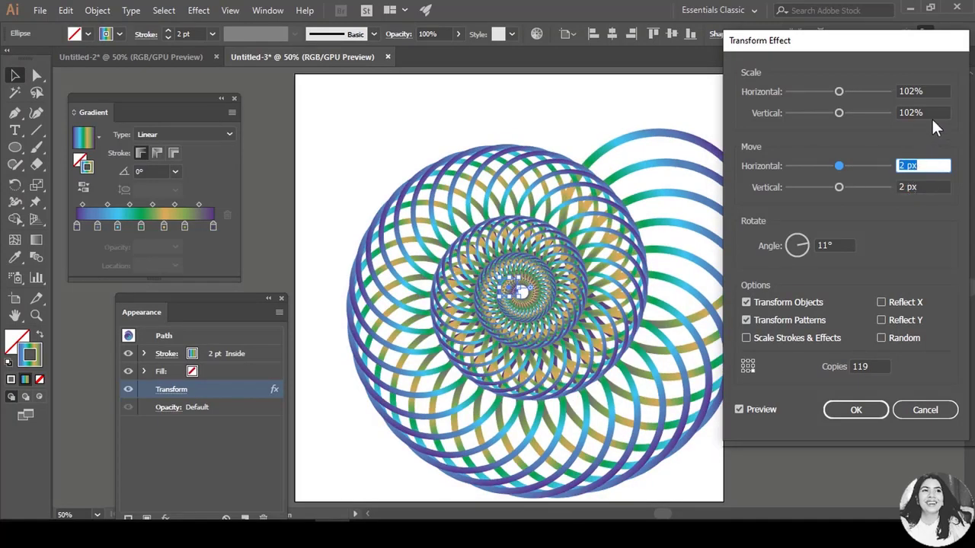
- Set the horizontal and vertical scale both to 102%
click(897, 112)
key(Up)
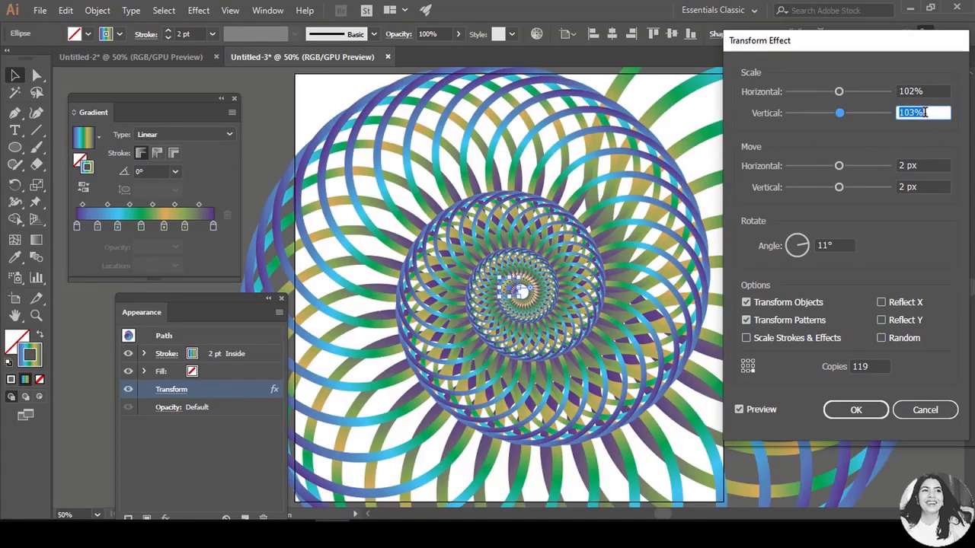
key(Down)
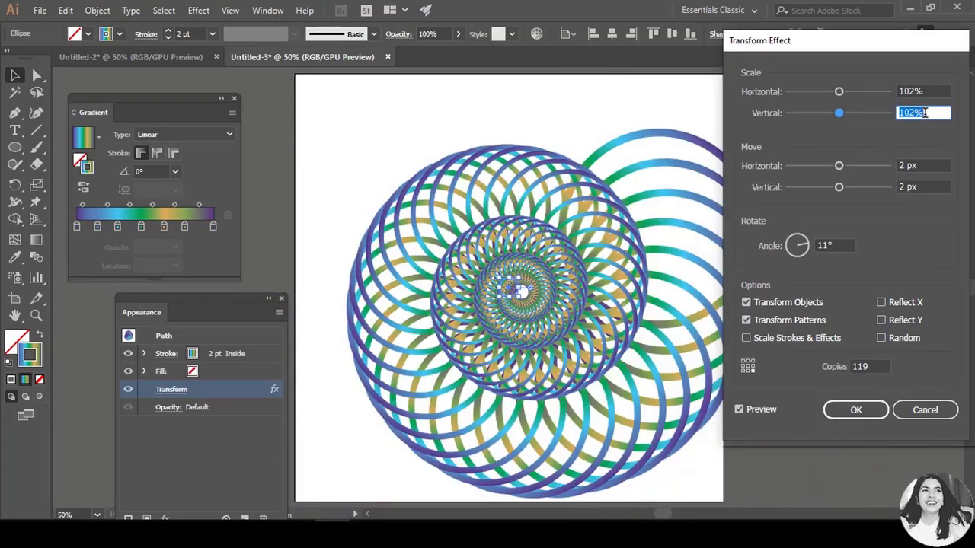
key(Down)
click(929, 91)
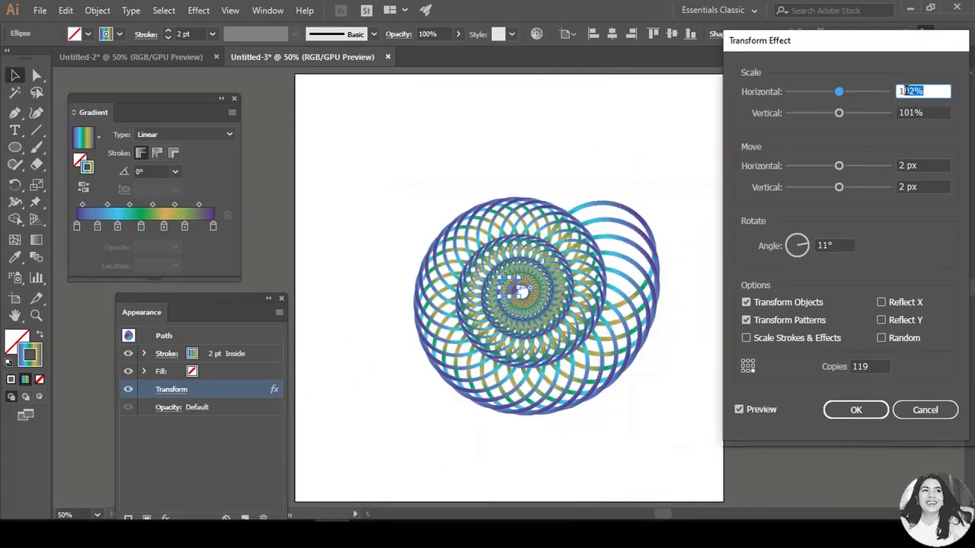
click(936, 91)
key(Down)
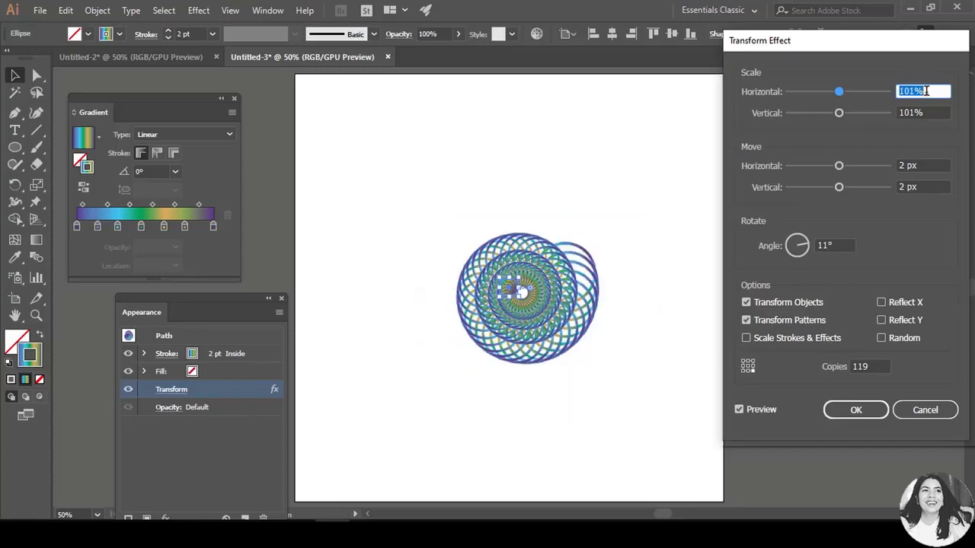
key(Up)
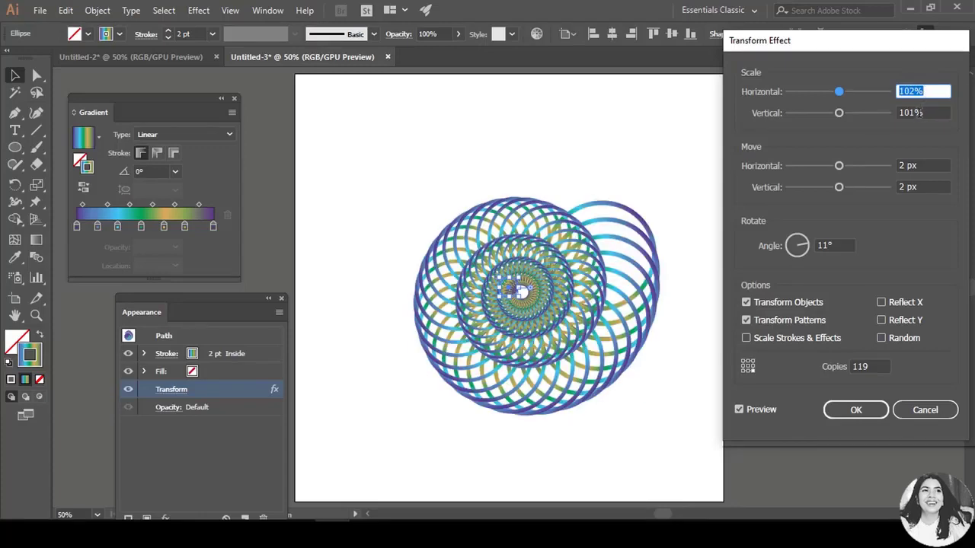
key(Tab)
key(Up)
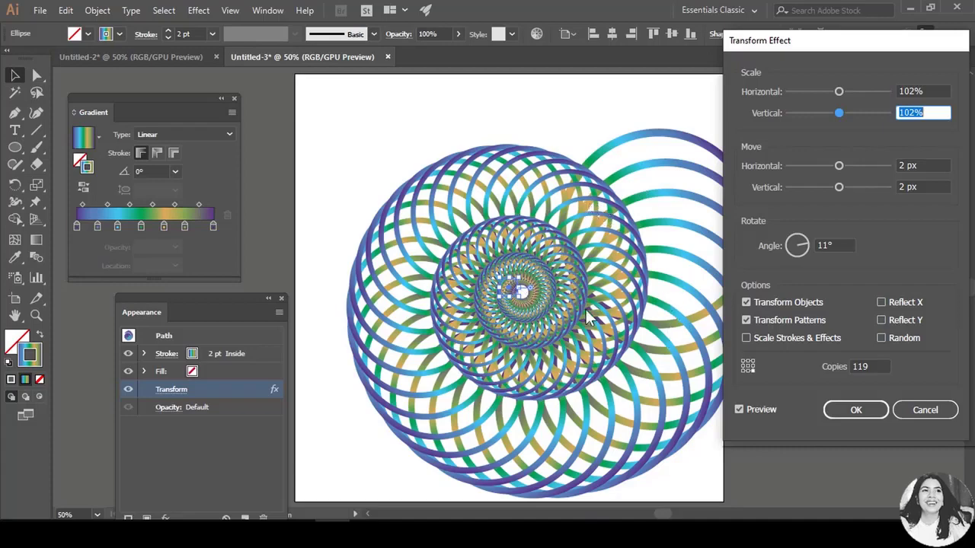
- Set the rotation angle to -11°, change the reference point, and apply the effect
double_click(826, 245)
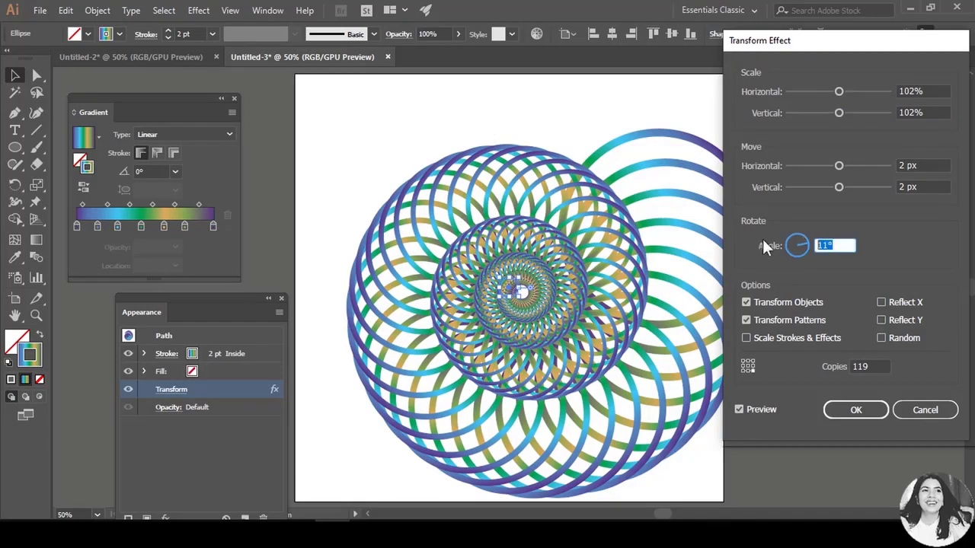
key(Down)
key(Down)
key(Down)
key(Down)
key(Down)
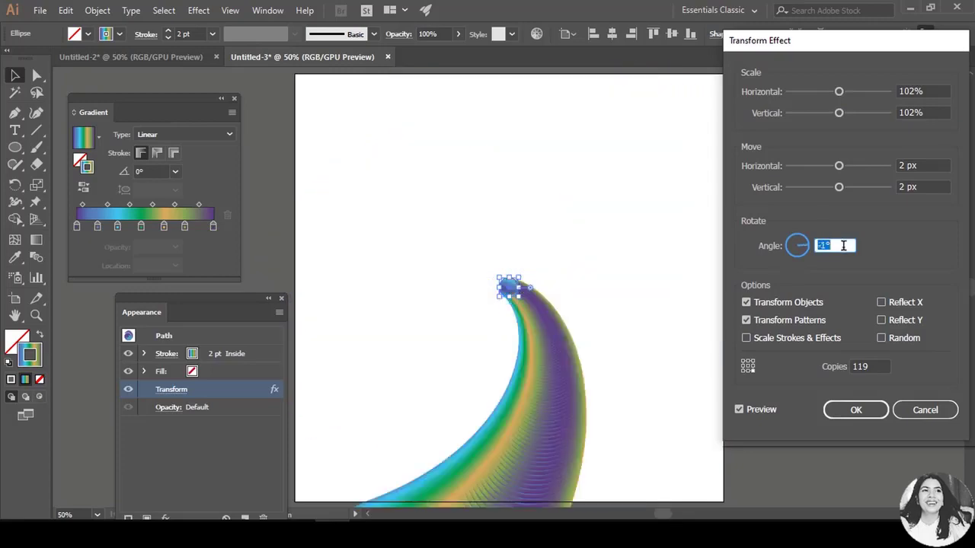
key(Down)
key(Down)
key(Down)
key(Down)
key(Down)
key(Down)
key(Down)
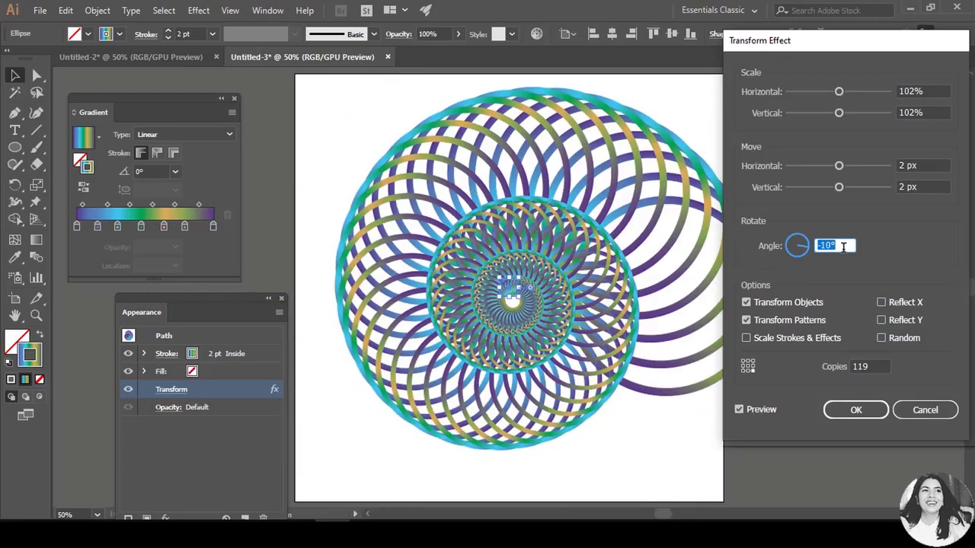
key(Down)
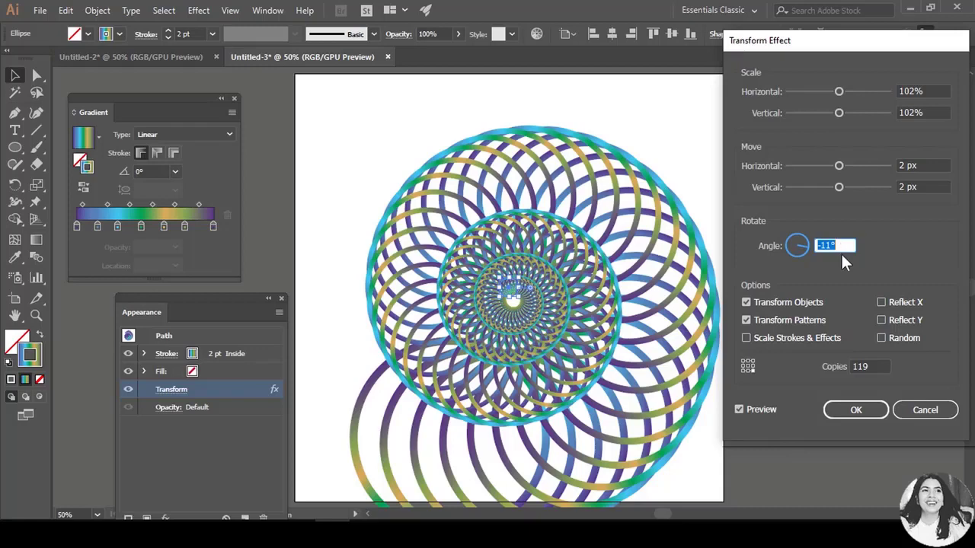
click(748, 364)
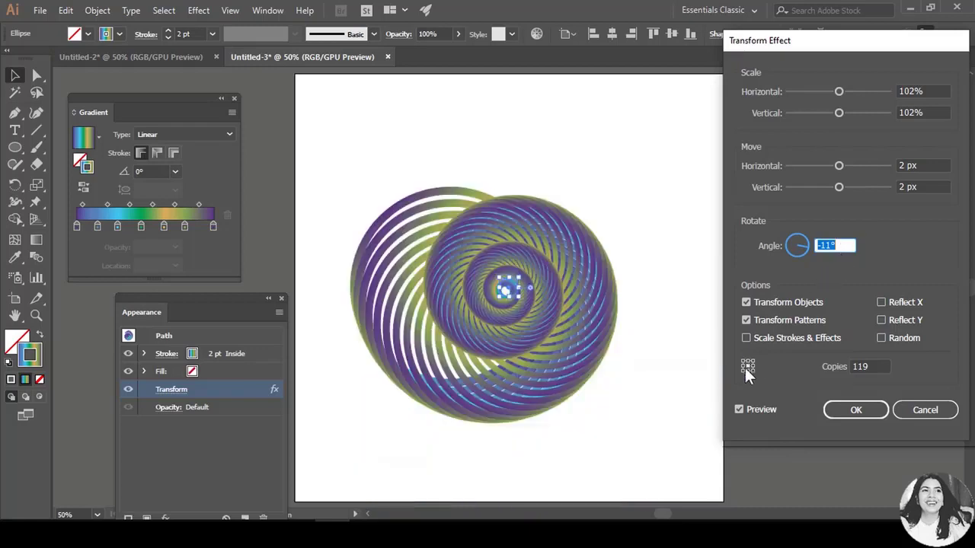
click(741, 368)
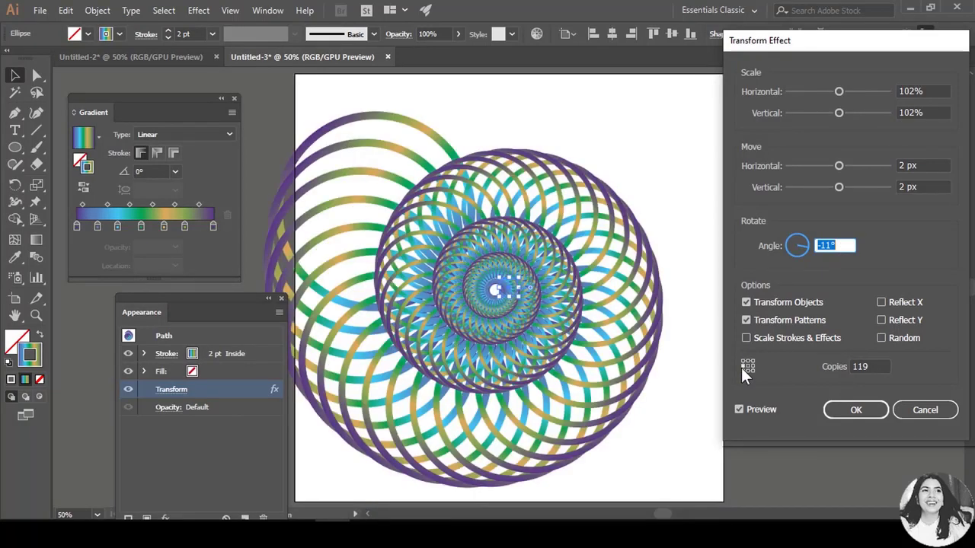
click(842, 414)
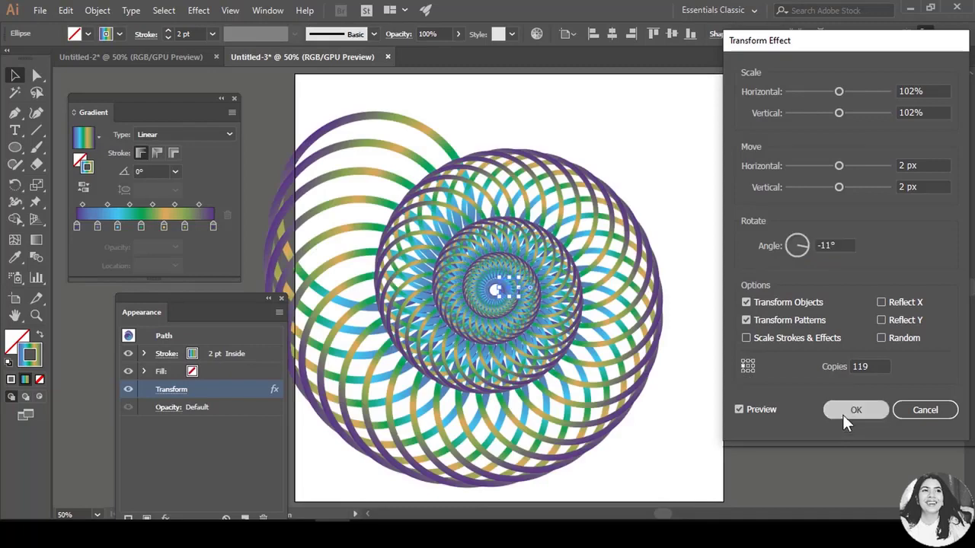
- Draw a square over the spiral's centre with white fill and no stroke
click(694, 402)
click(642, 409)
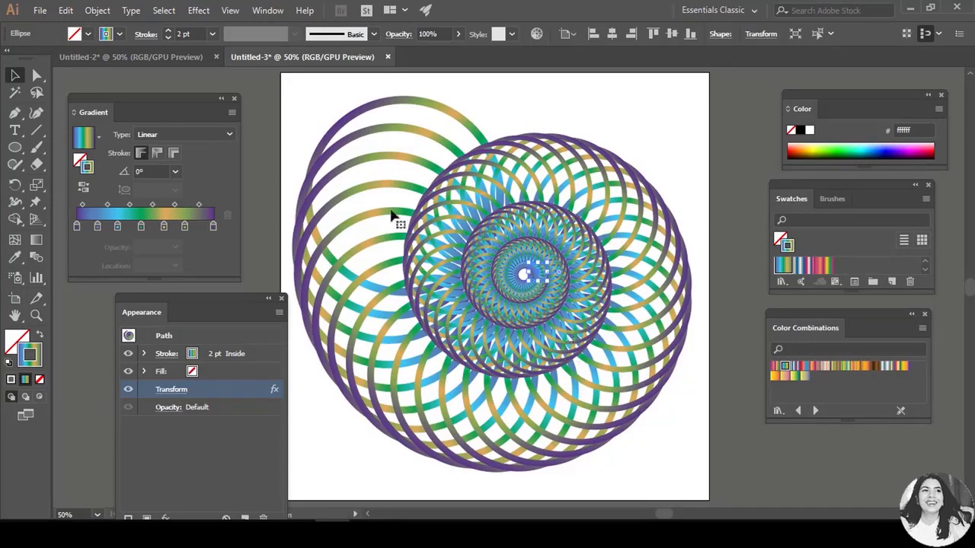
click(653, 488)
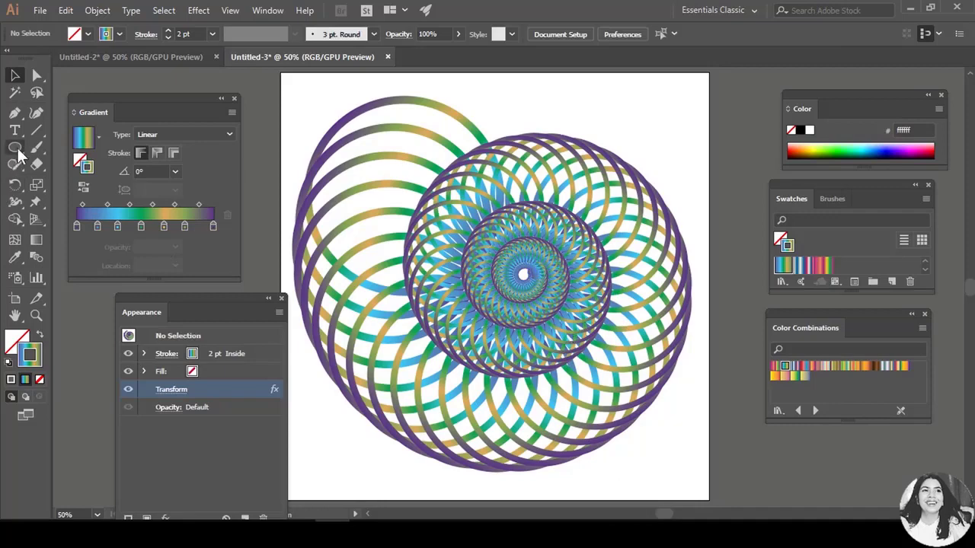
drag(15, 147, 87, 103)
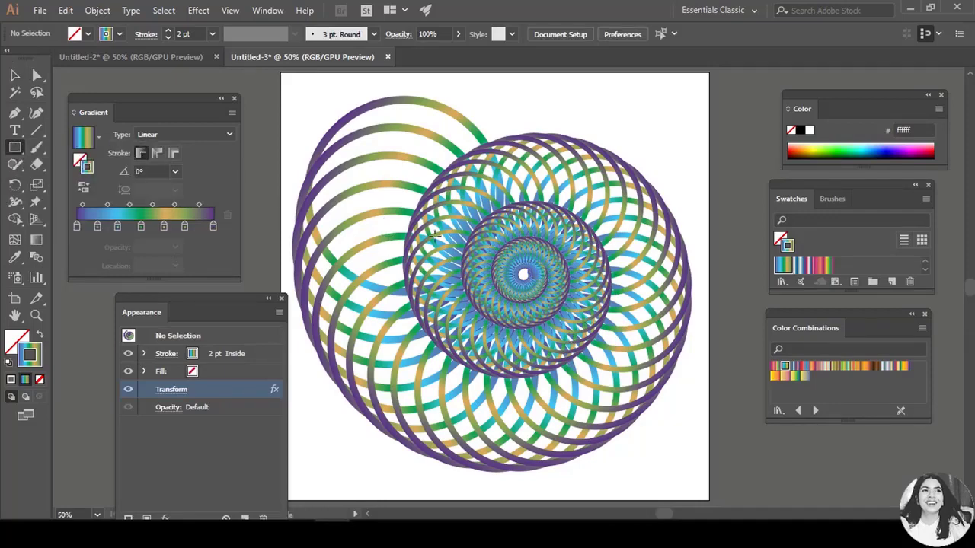
drag(442, 207, 591, 351)
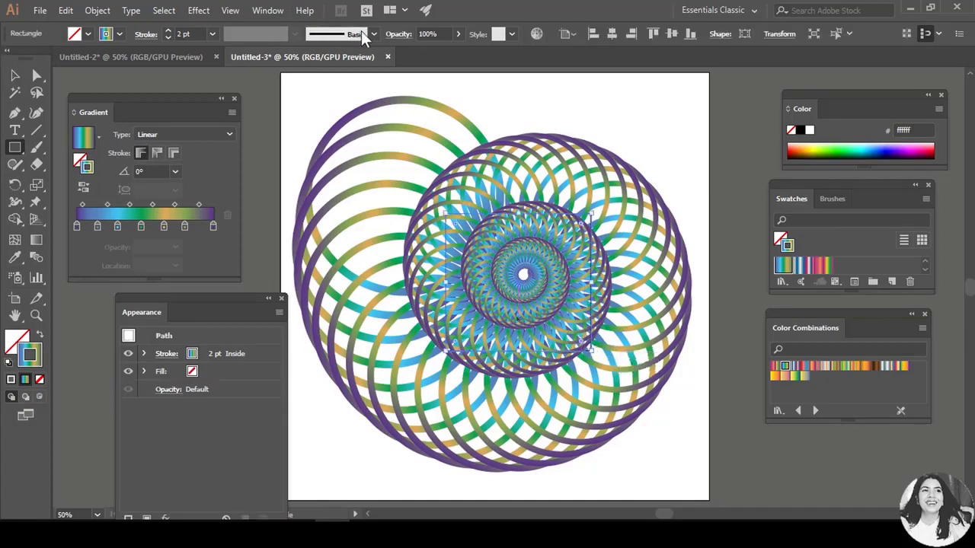
click(87, 34)
click(29, 59)
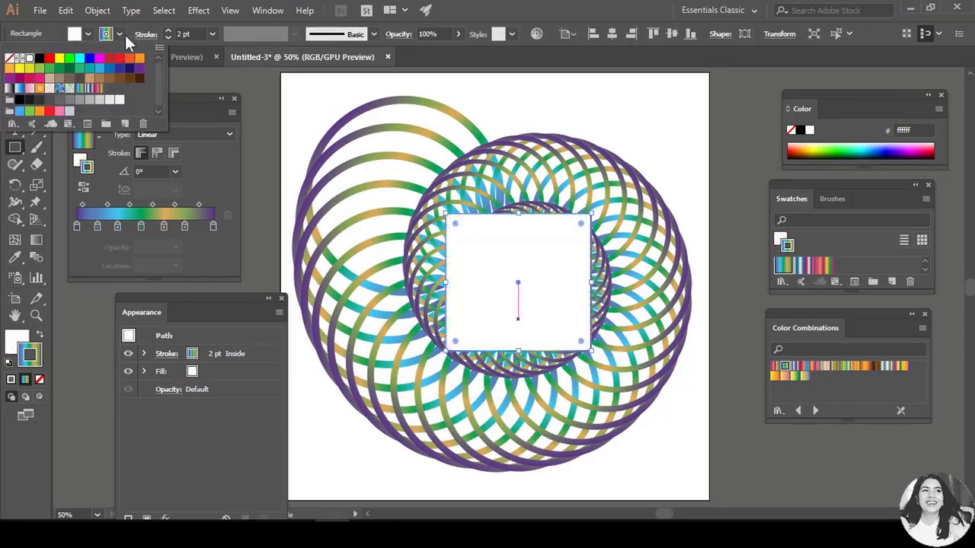
click(10, 58)
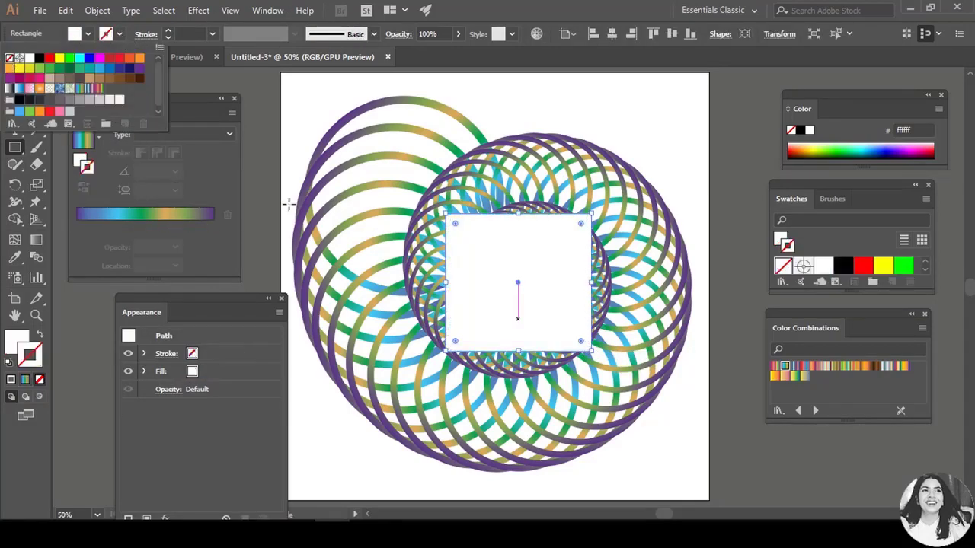
- Select all the artwork and make a clipping mask from the square
click(650, 450)
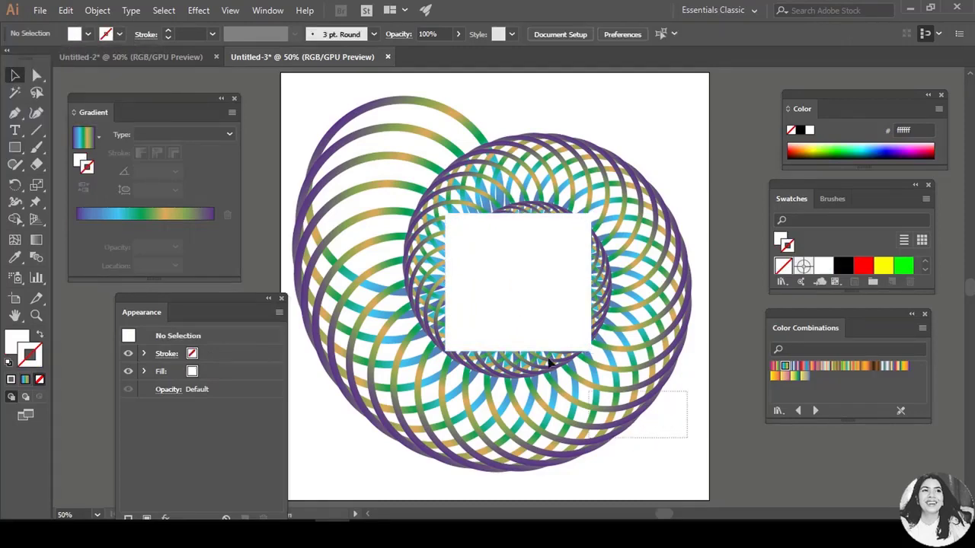
key(ctrl+a)
right_click(524, 271)
click(583, 379)
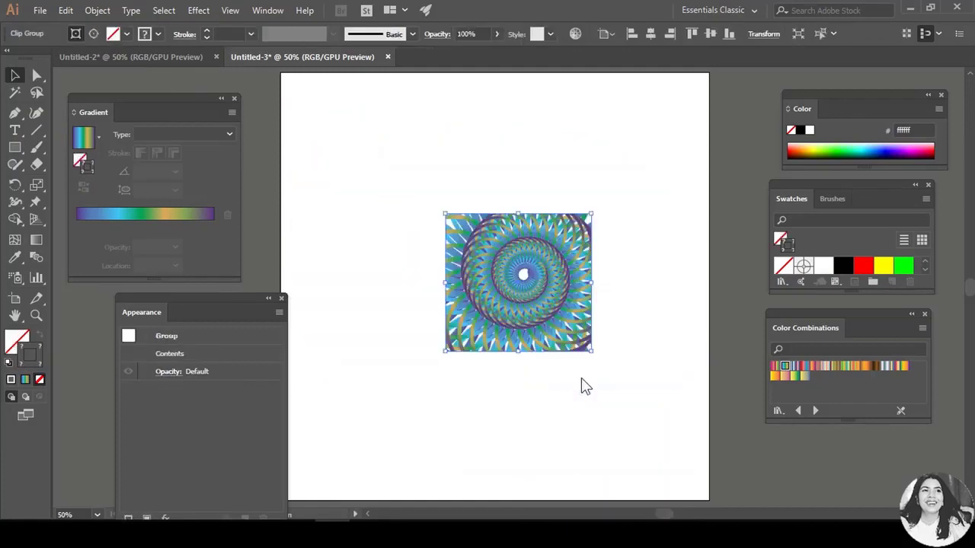
- Scale up the cropped spiral group from its corners and position it on the artboard
click(600, 405)
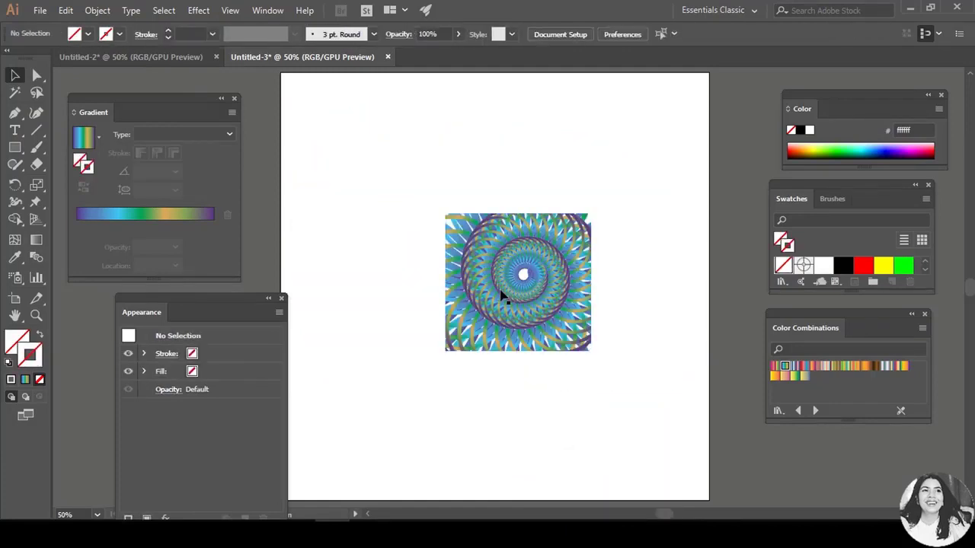
click(501, 297)
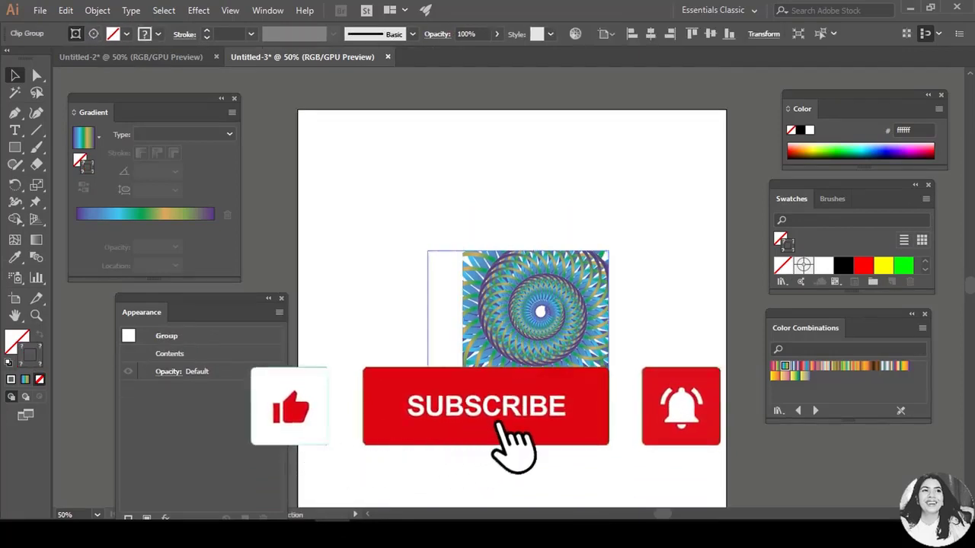
drag(428, 366, 377, 468)
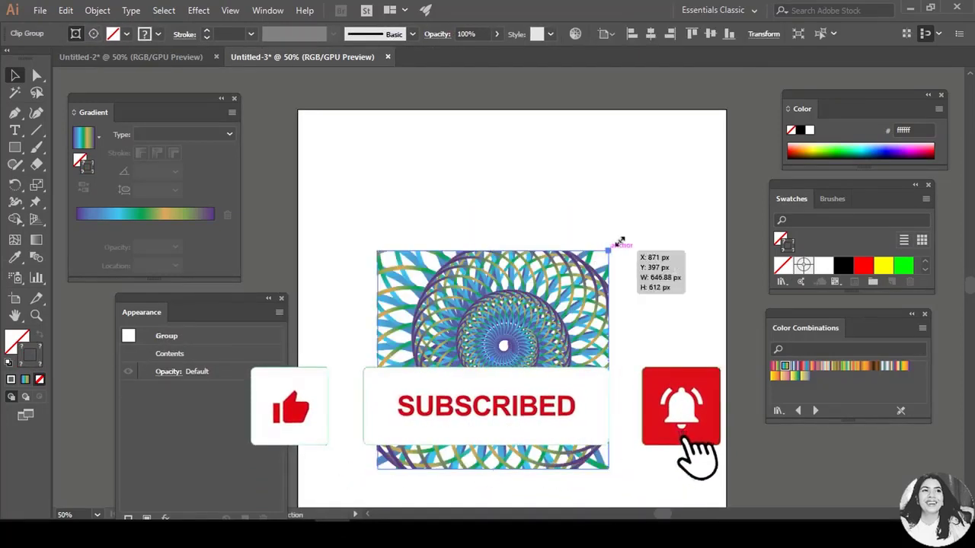
drag(618, 242, 711, 104)
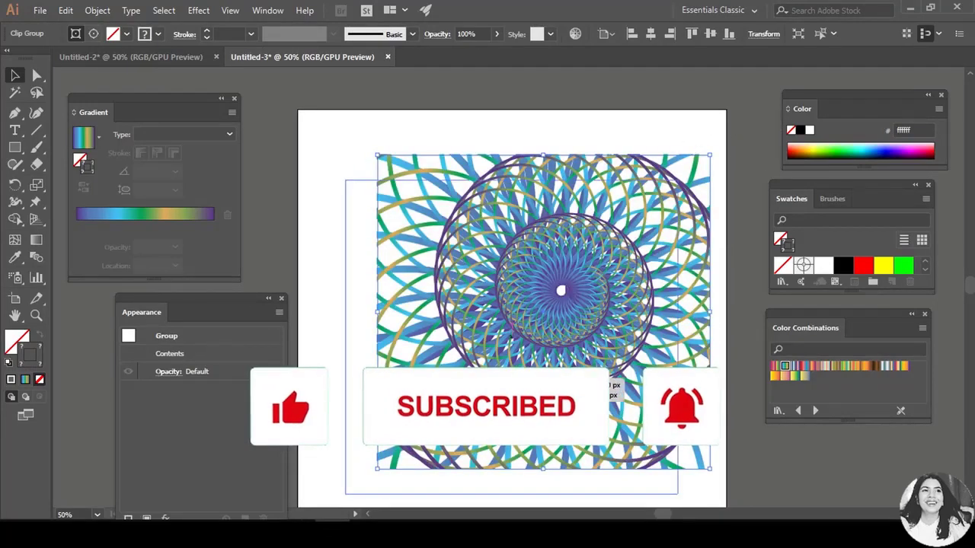
drag(661, 409, 629, 435)
- Zoom out and release the clipping mask to reveal the full spiral
scroll(542, 261, down, 2)
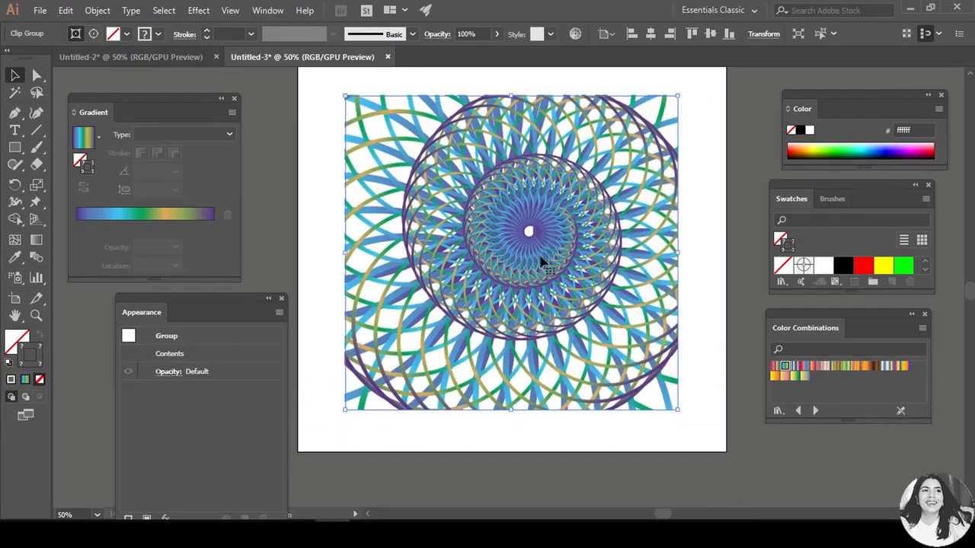
key(ctrl+minus)
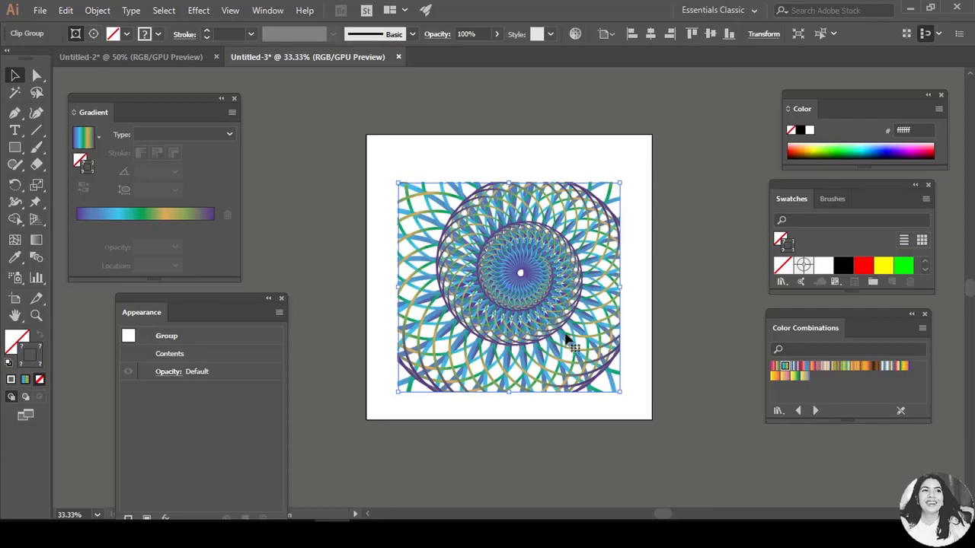
right_click(557, 282)
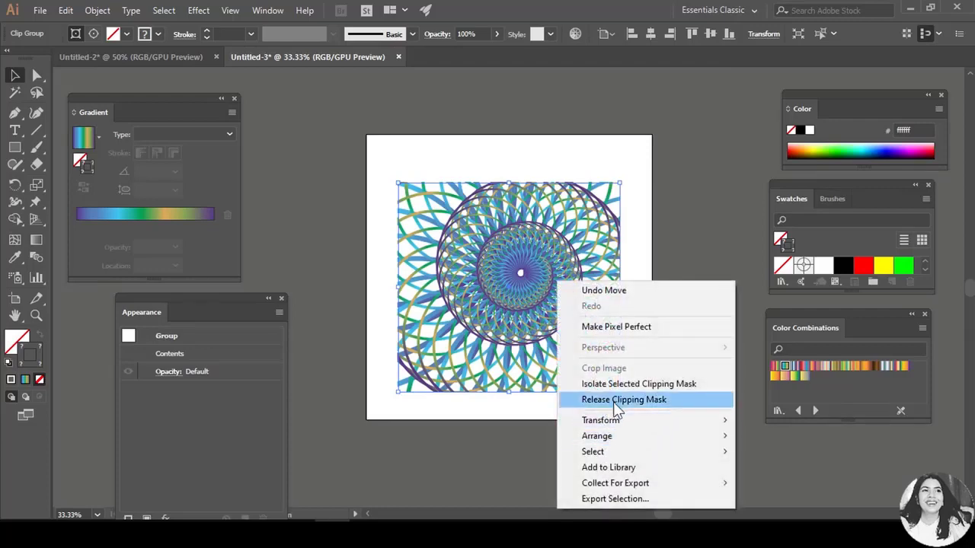
click(615, 400)
- Fill the square crop frame with yellow and drag it slightly into a new position
click(696, 430)
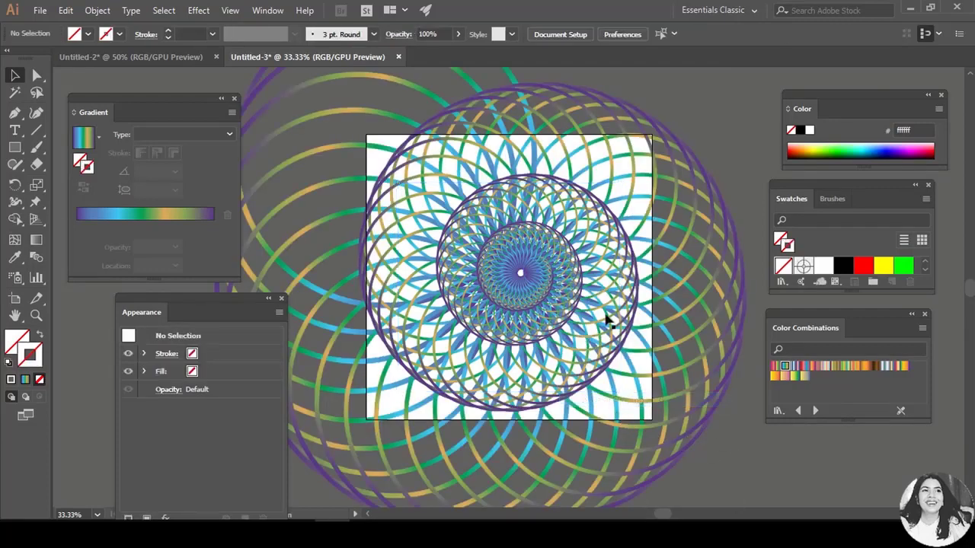
click(619, 276)
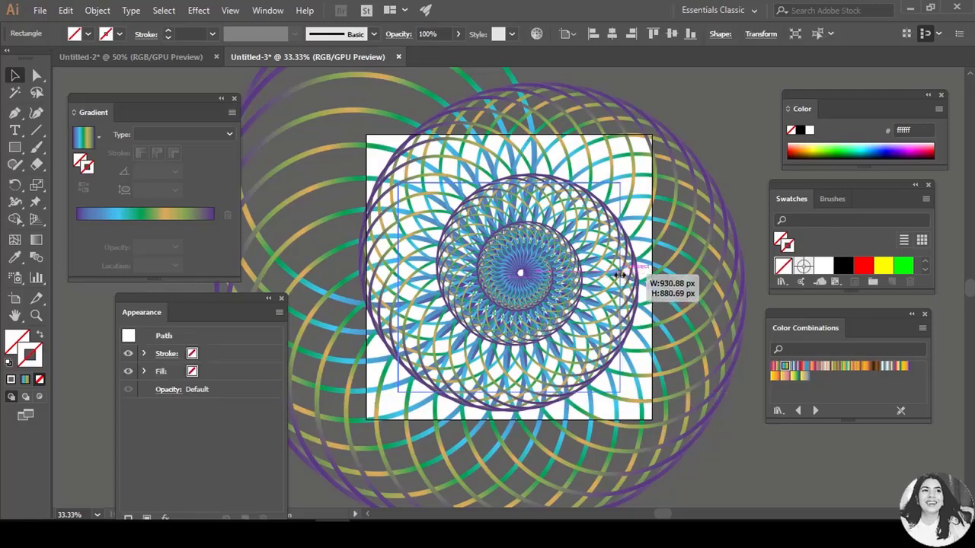
click(88, 33)
click(59, 58)
click(533, 286)
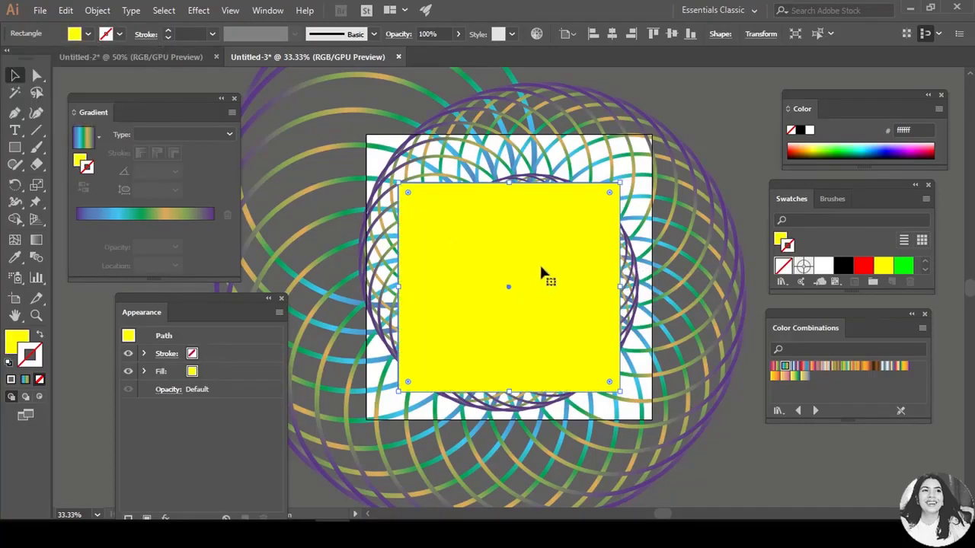
drag(508, 287, 521, 283)
drag(548, 326, 542, 327)
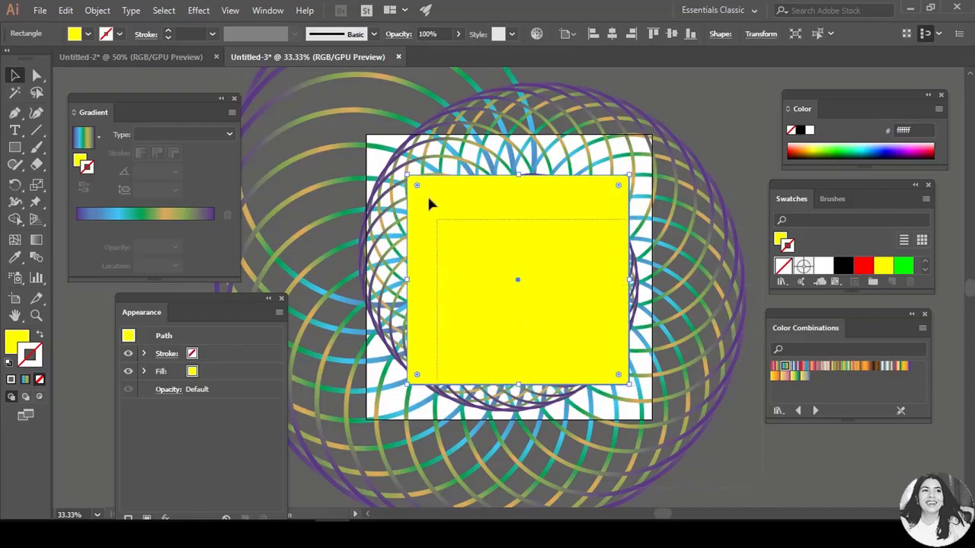
- Clip the spiral to the yellow square, then pan around the result
drag(427, 199, 517, 283)
right_click(524, 268)
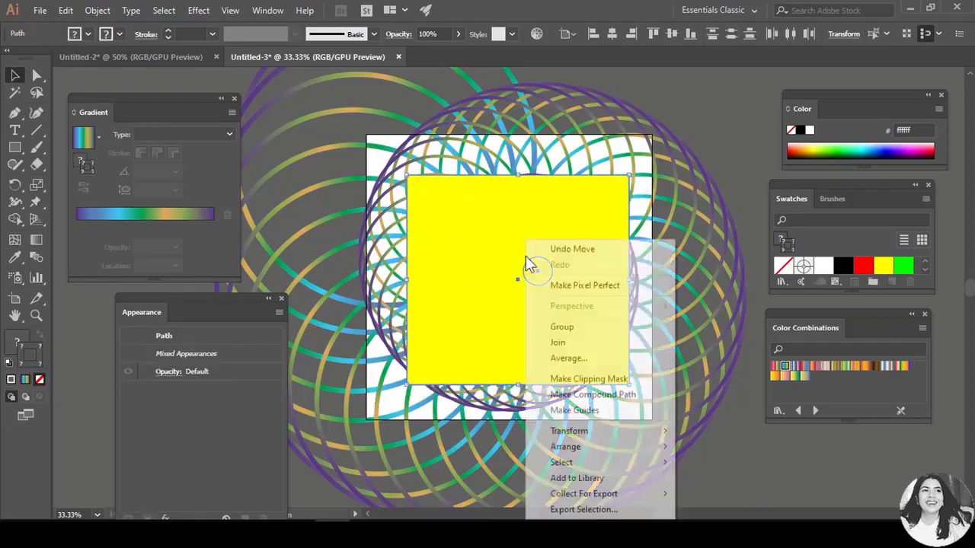
click(582, 380)
click(651, 441)
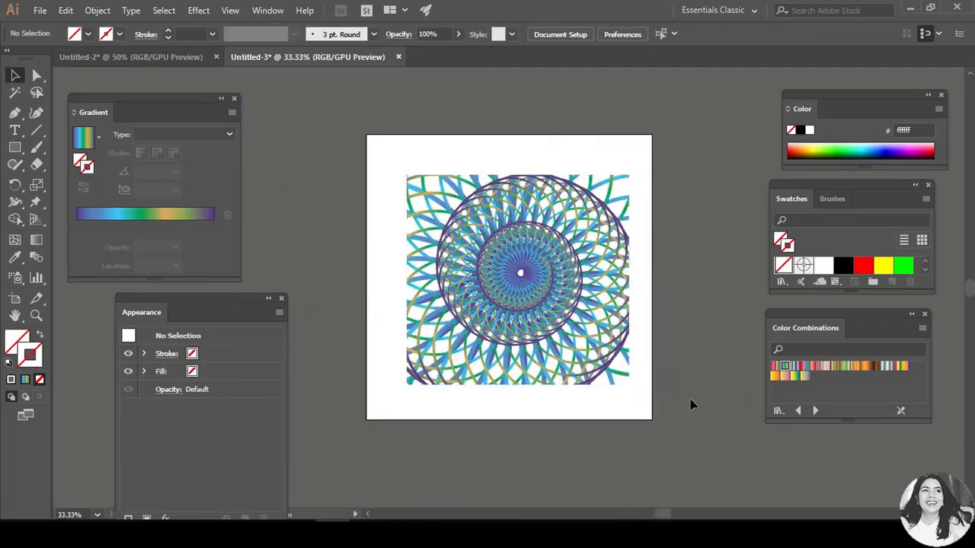
drag(690, 404, 579, 377)
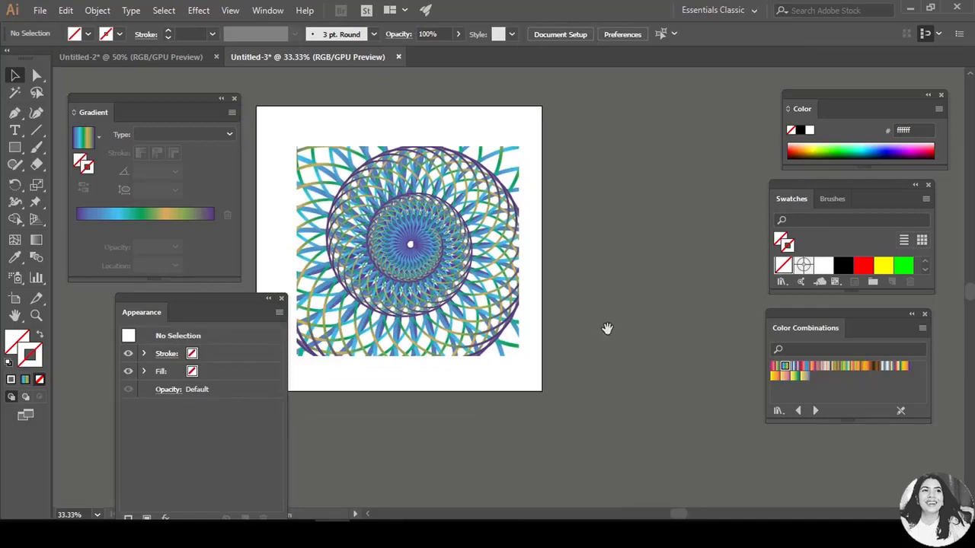
drag(604, 330, 568, 353)
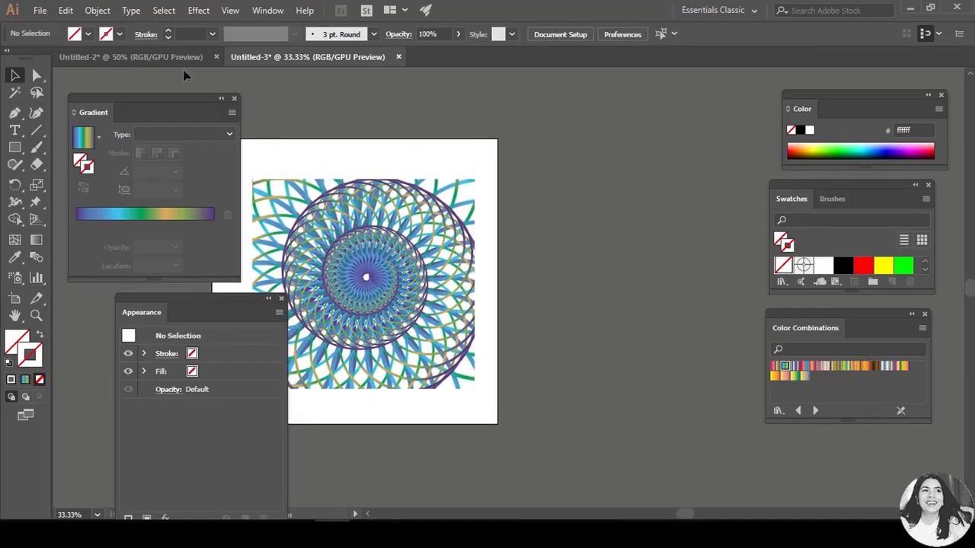
- Return to Untitled-3 and stretch its artboard rightward to about 2475 × 1200 px
click(165, 56)
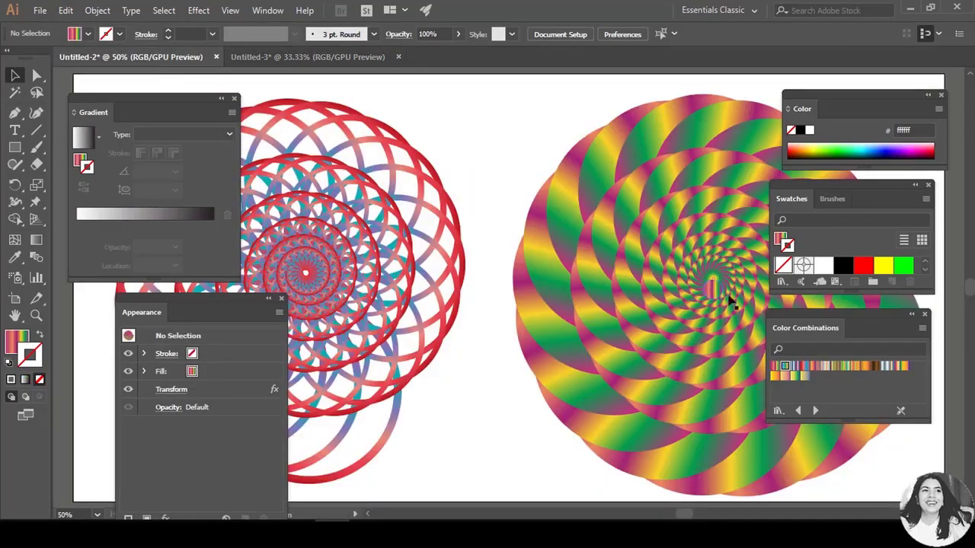
click(329, 55)
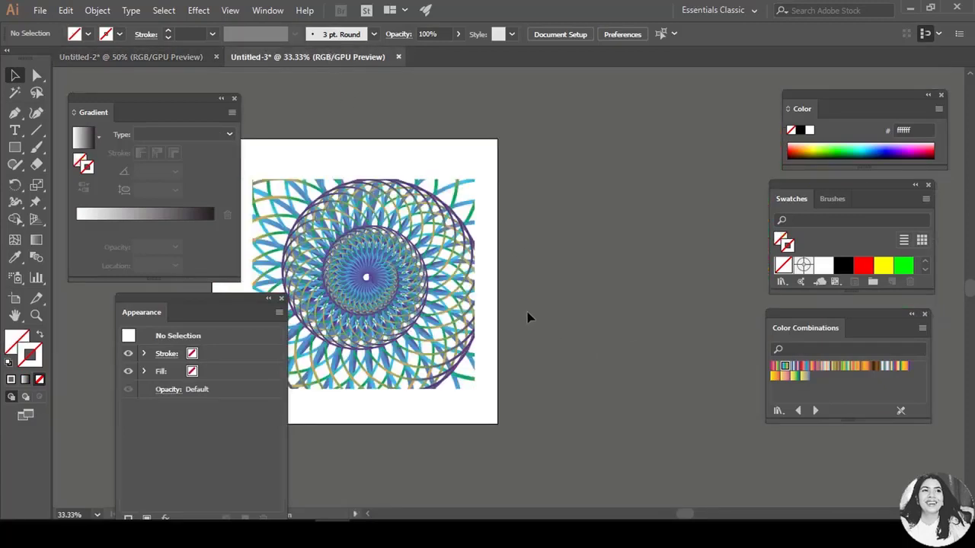
drag(640, 354, 548, 342)
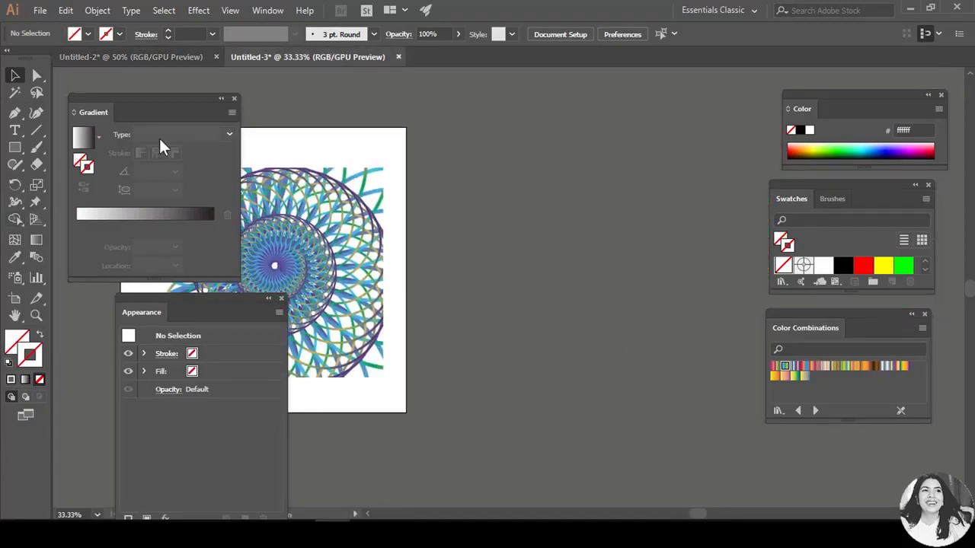
drag(466, 307, 602, 324)
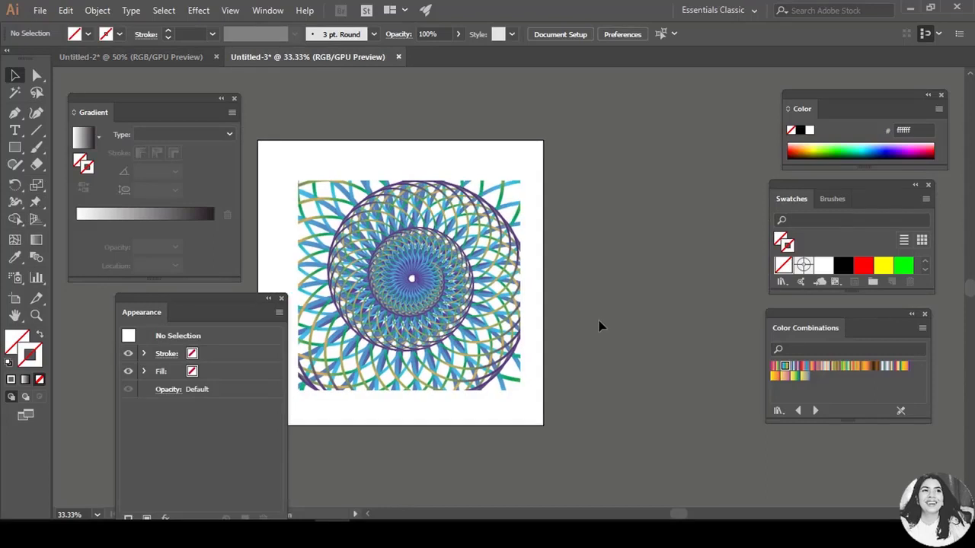
key(shift+o)
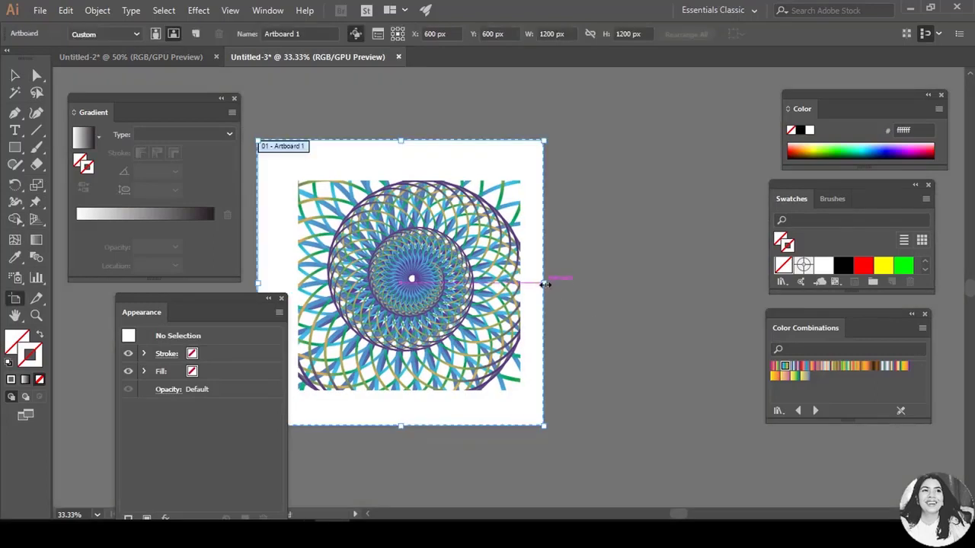
drag(543, 282, 848, 305)
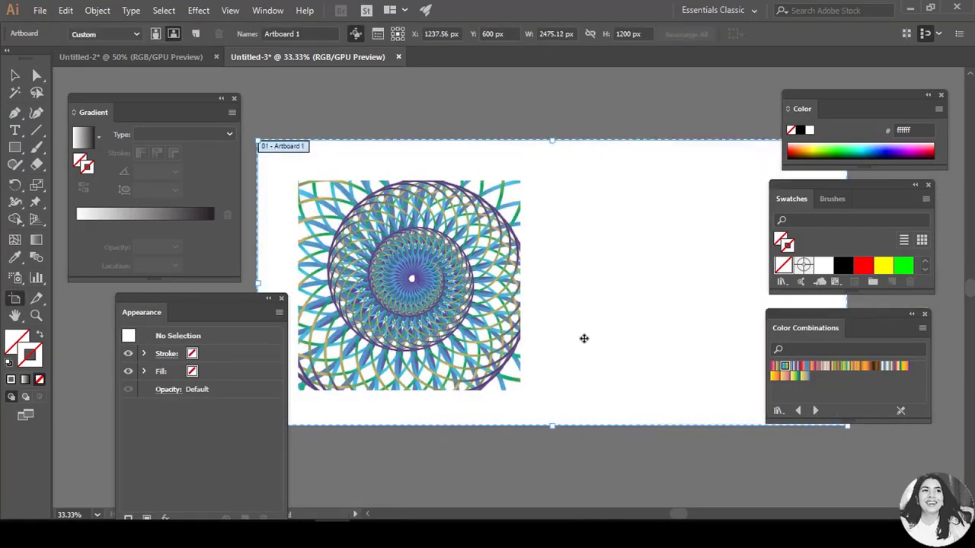
key(Escape)
scroll(560, 457, right, 2)
scroll(518, 446, right, 3)
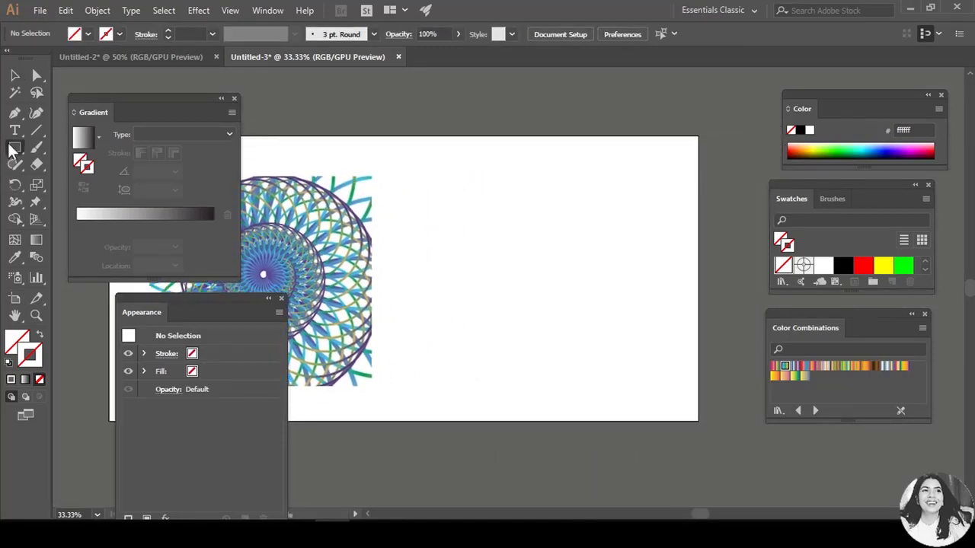
- Draw a small 61 px circle in the empty right part of the artboard
drag(15, 147, 83, 181)
drag(517, 255, 526, 266)
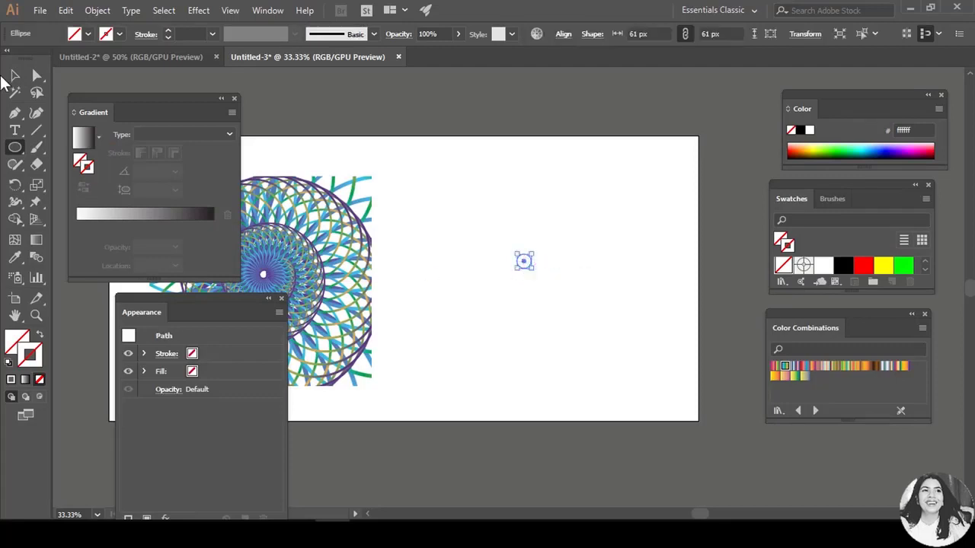
click(15, 76)
scroll(519, 233, up, 2)
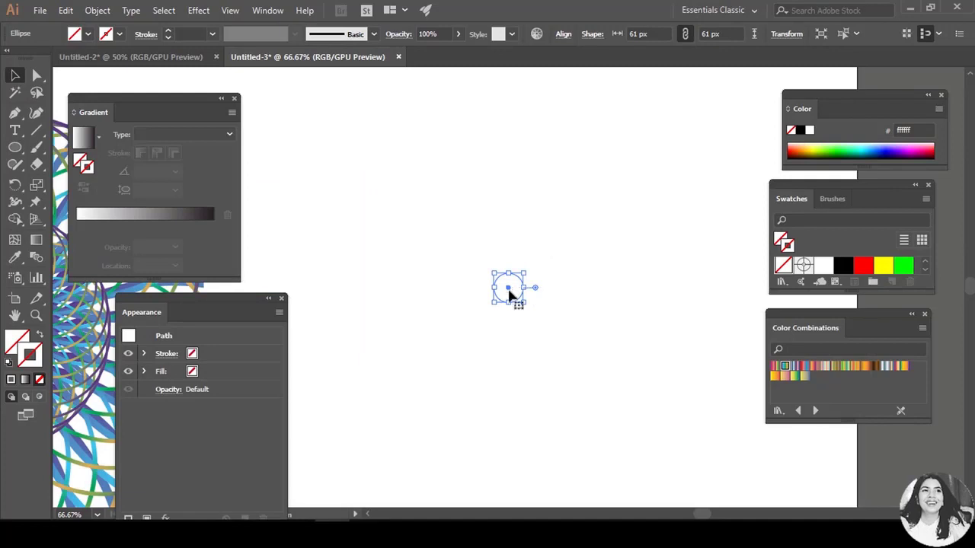
drag(507, 285, 533, 318)
key(ctrl+z)
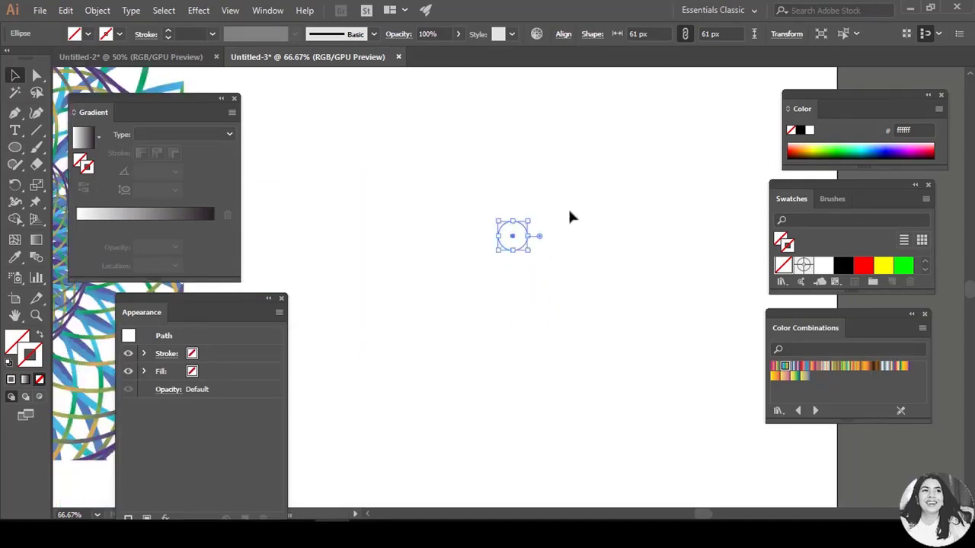
scroll(427, 353, left, 4)
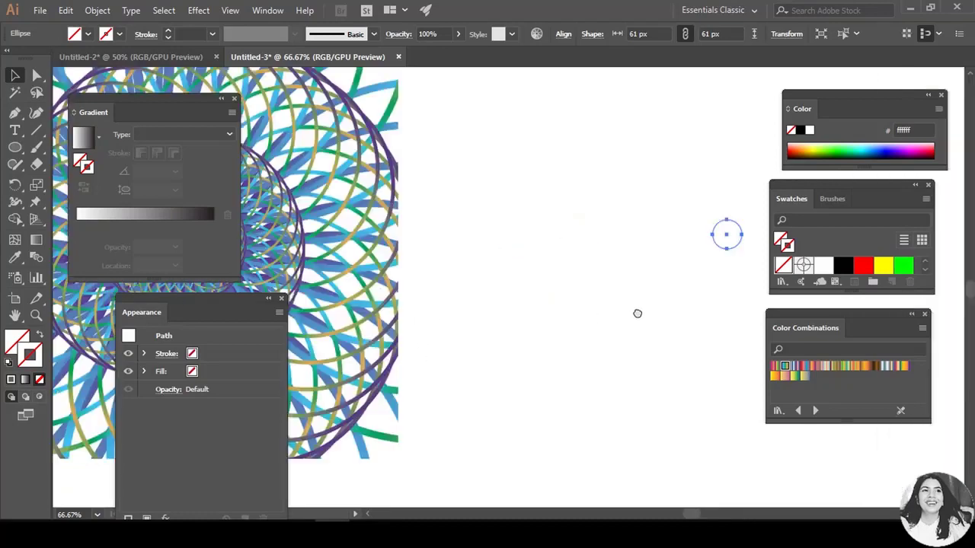
scroll(637, 312, left, 1)
scroll(616, 300, right, 5)
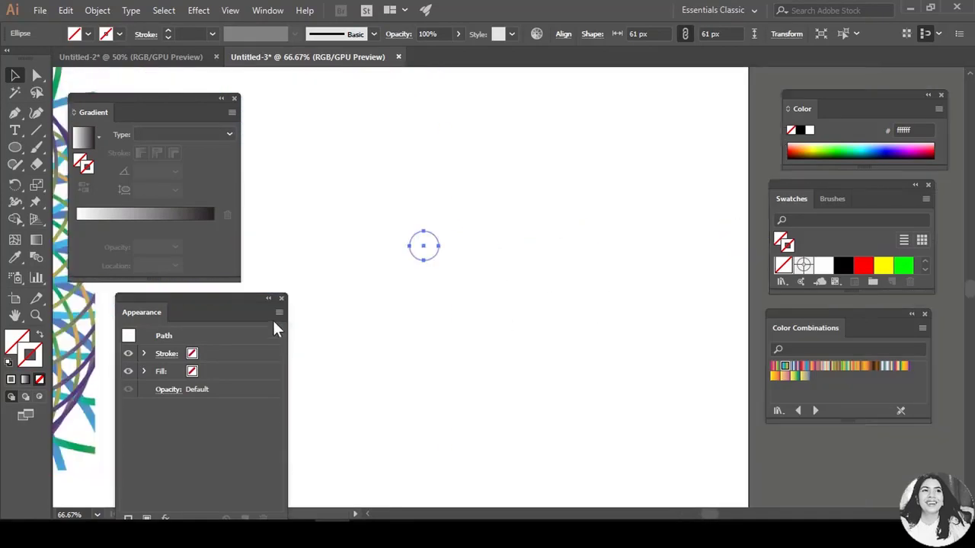
- Give the circle a blue gradient fill and set its stroke to None
click(87, 33)
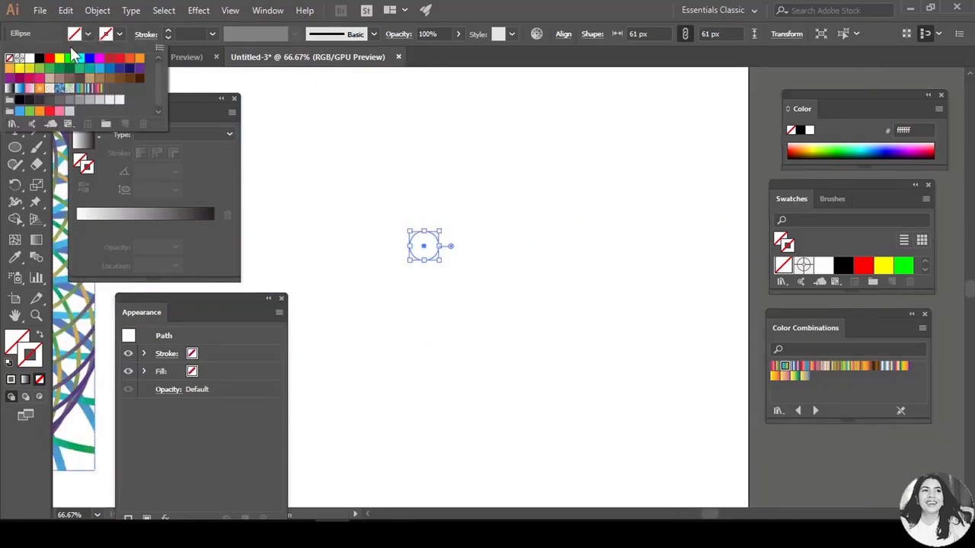
click(19, 89)
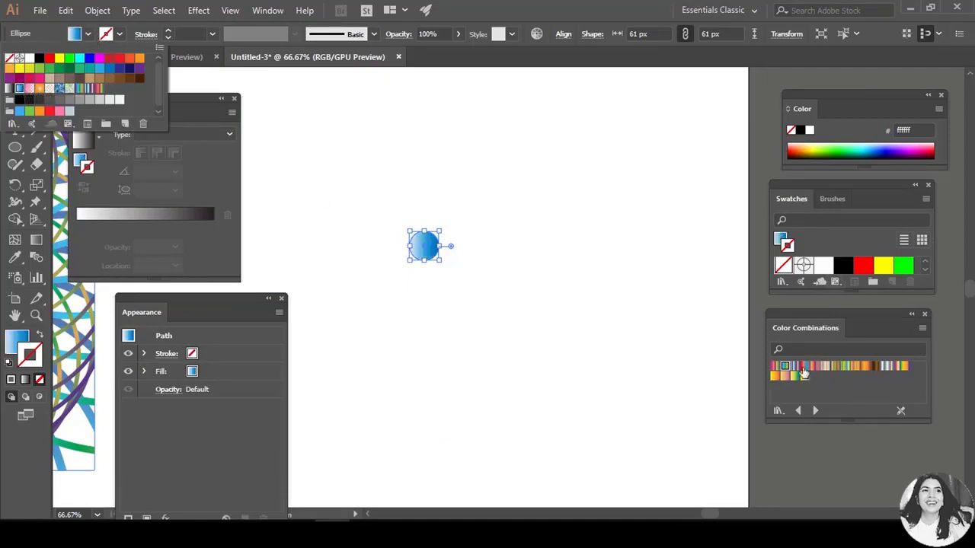
click(803, 373)
click(803, 373)
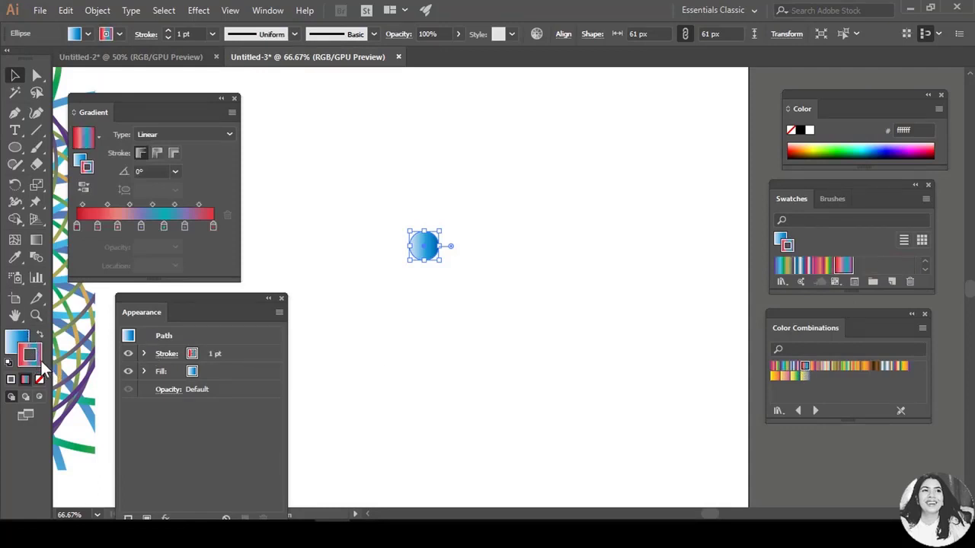
click(39, 379)
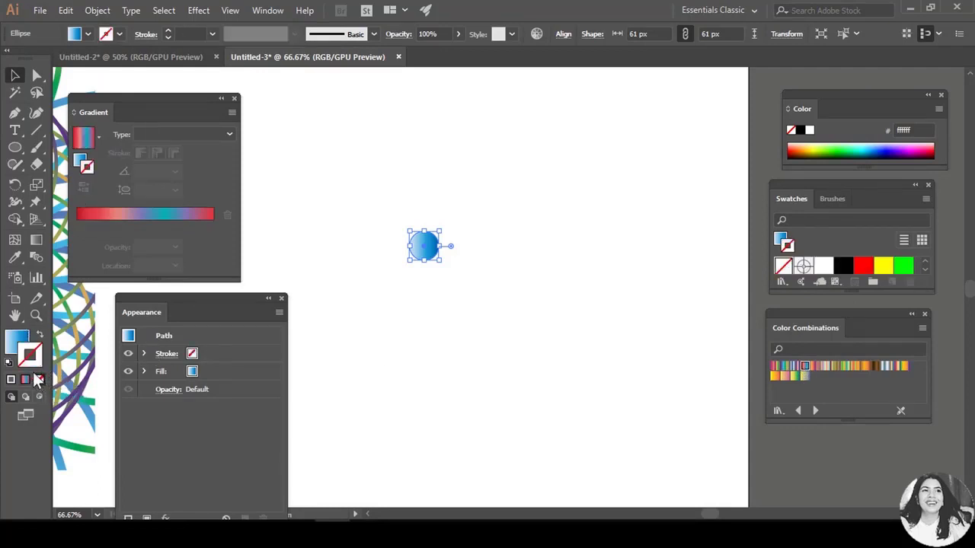
click(21, 344)
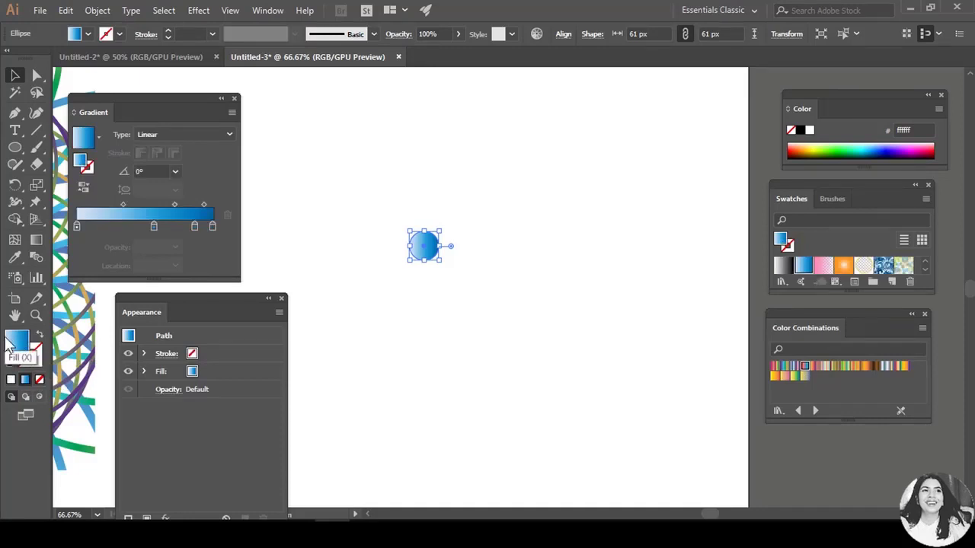
- Try the Purple, Green, Gold gradient, then settle on a rainbow gradient fill
click(785, 368)
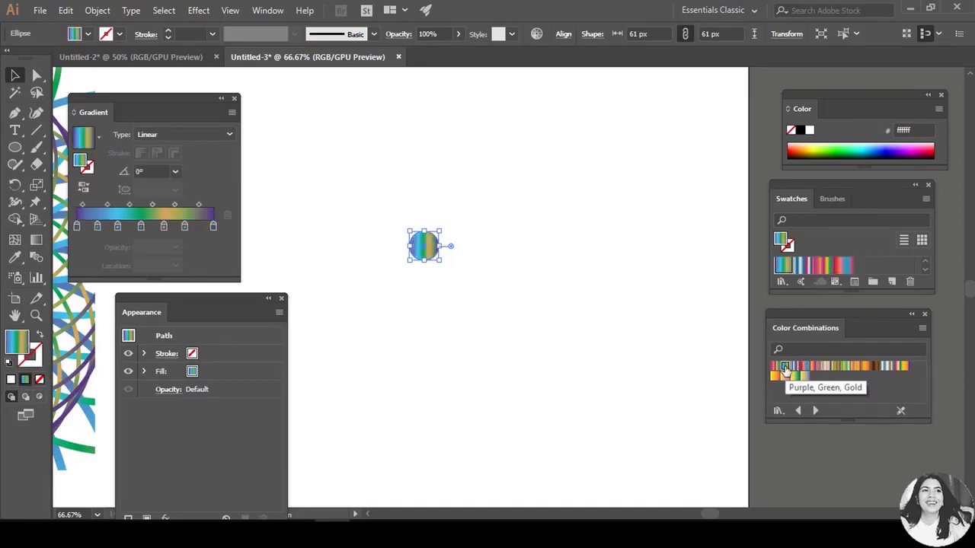
click(776, 380)
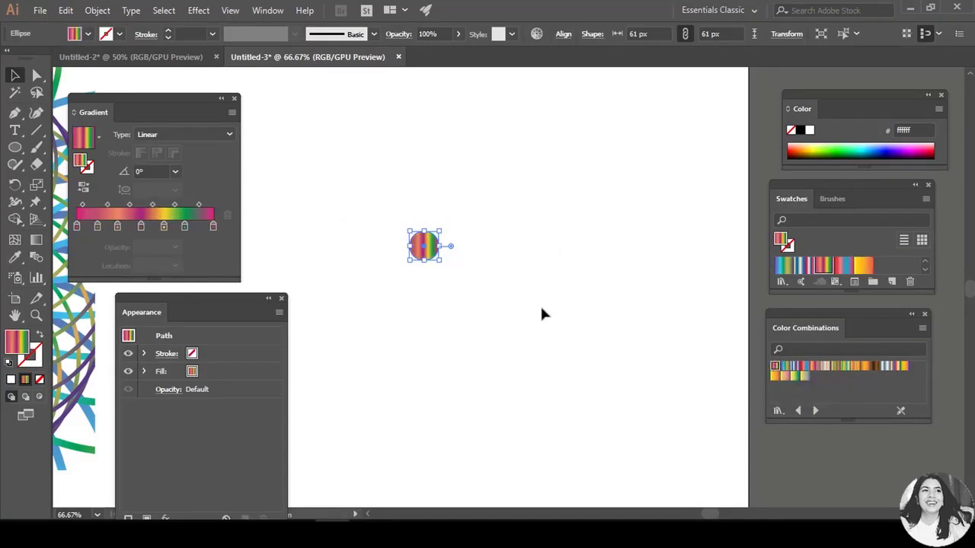
drag(516, 325, 589, 325)
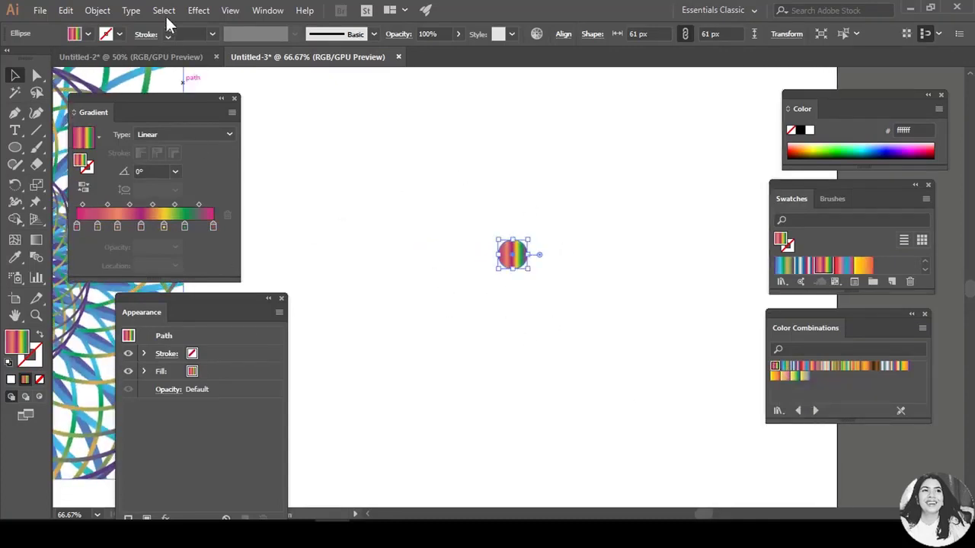
- Open the Transform effect with preview, set the copy count and 1 px horizontal and vertical move
click(200, 11)
mouse_move(242, 126)
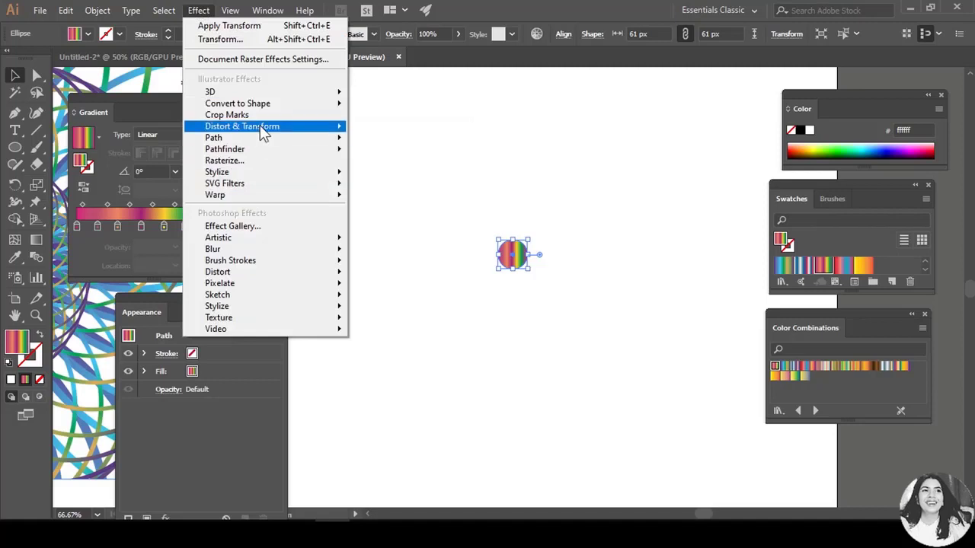
click(427, 177)
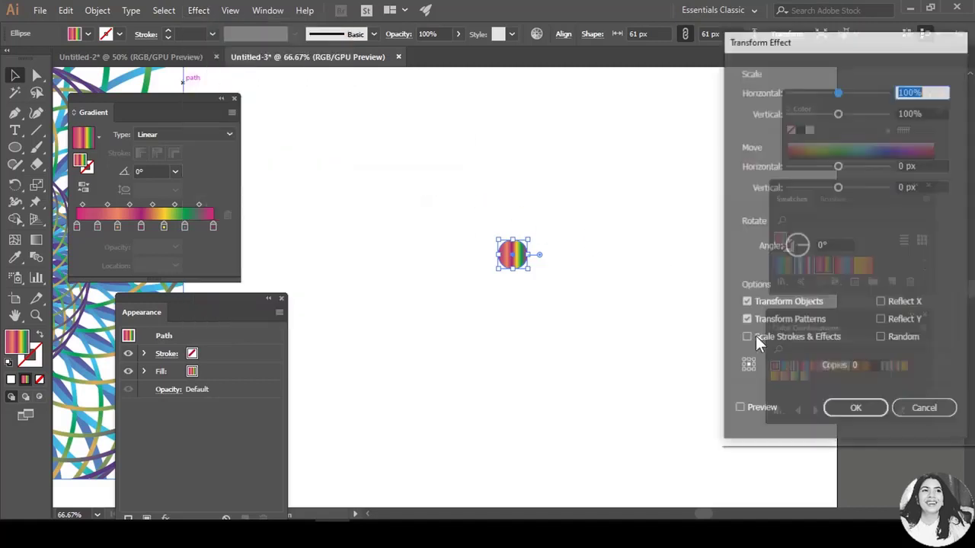
click(738, 409)
double_click(868, 367)
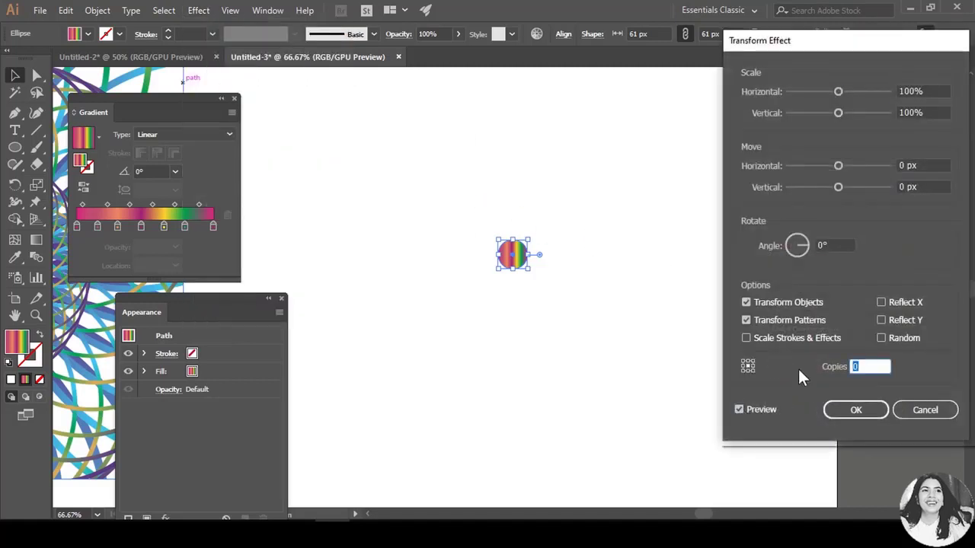
text(5)
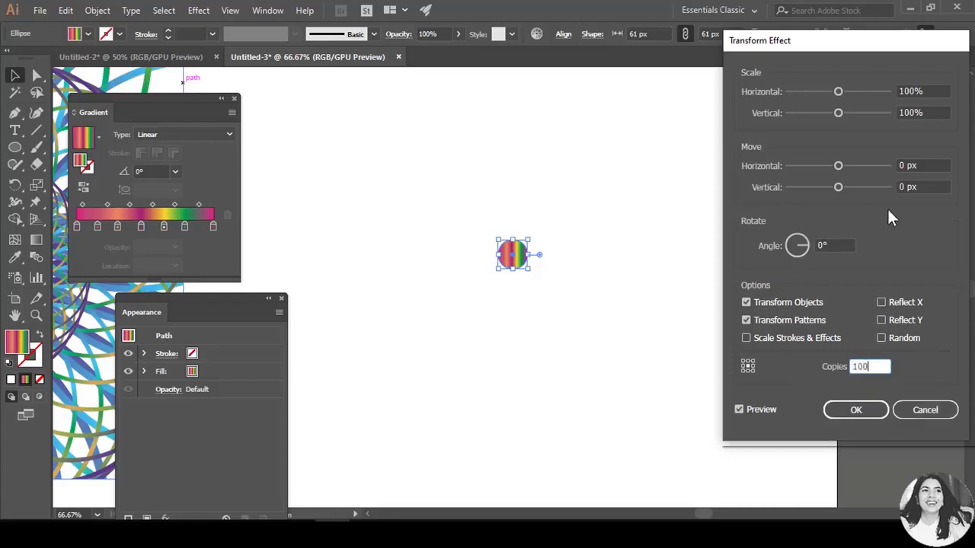
click(937, 188)
double_click(916, 187)
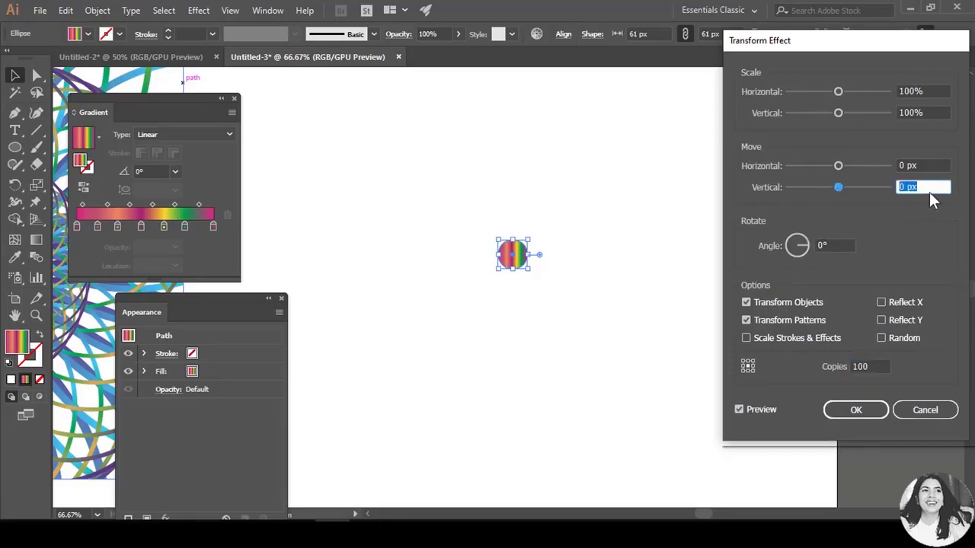
key(Up)
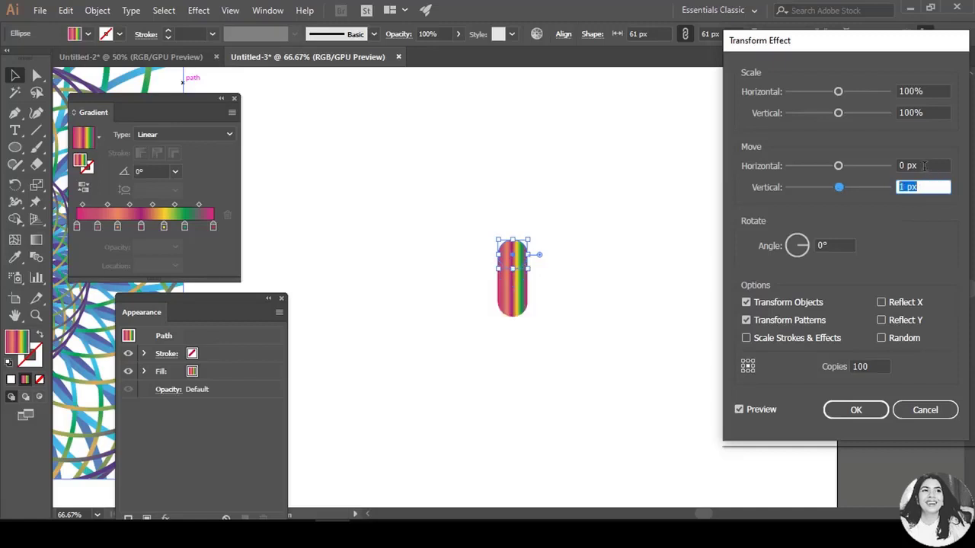
double_click(923, 165)
key(Up)
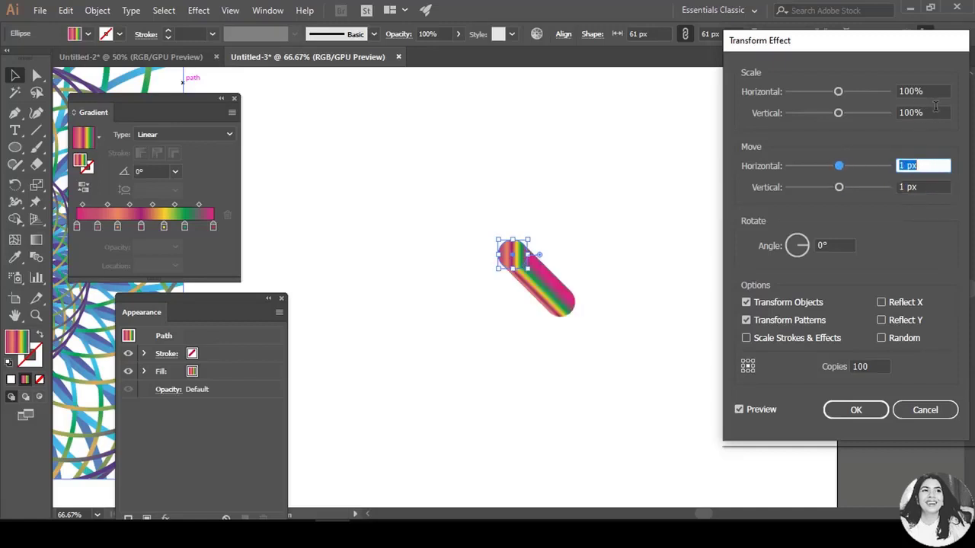
- Set the scale to 102% both ways and the rotation angle to 16°
double_click(919, 113)
key(Up)
key(Up)
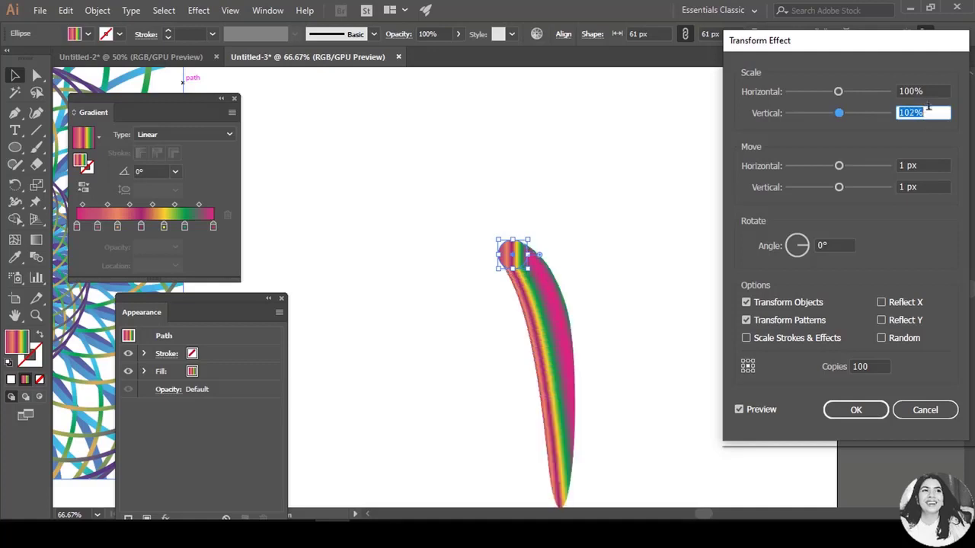
double_click(923, 92)
key(Up)
key(Up)
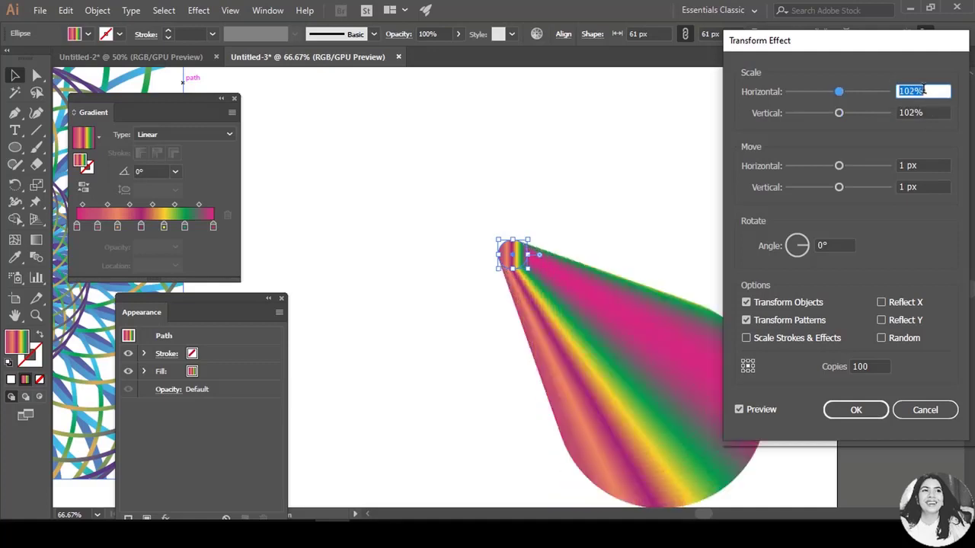
double_click(854, 246)
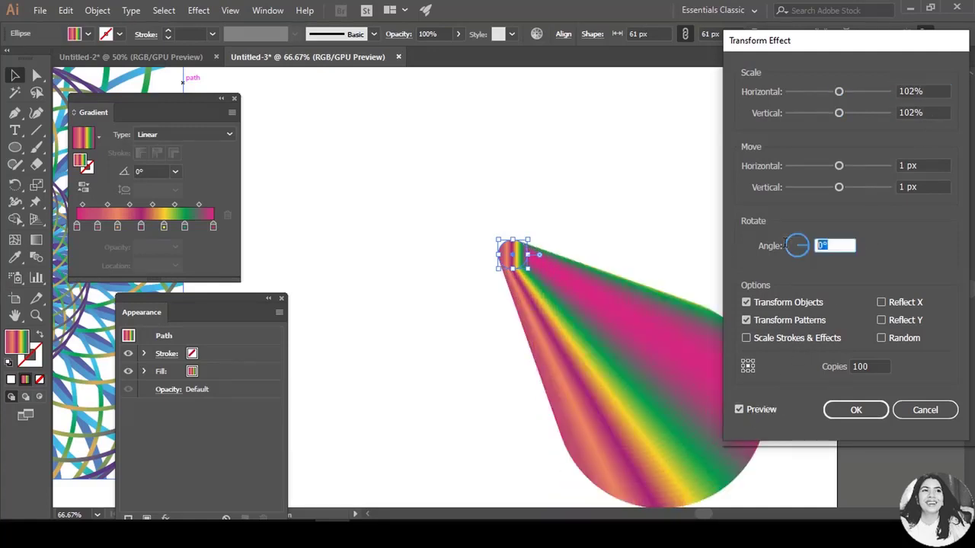
key(Up)
key(Up)
key(Up)
key(Up)
key(Up)
key(Up)
key(Up)
key(Up)
key(Up)
key(Up)
key(Up)
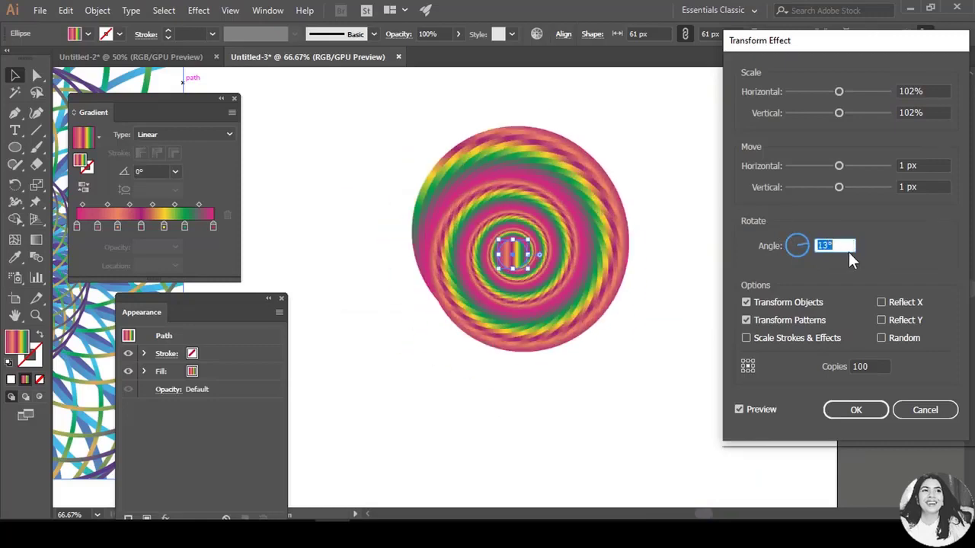
key(Up)
key(Up)
key(Up)
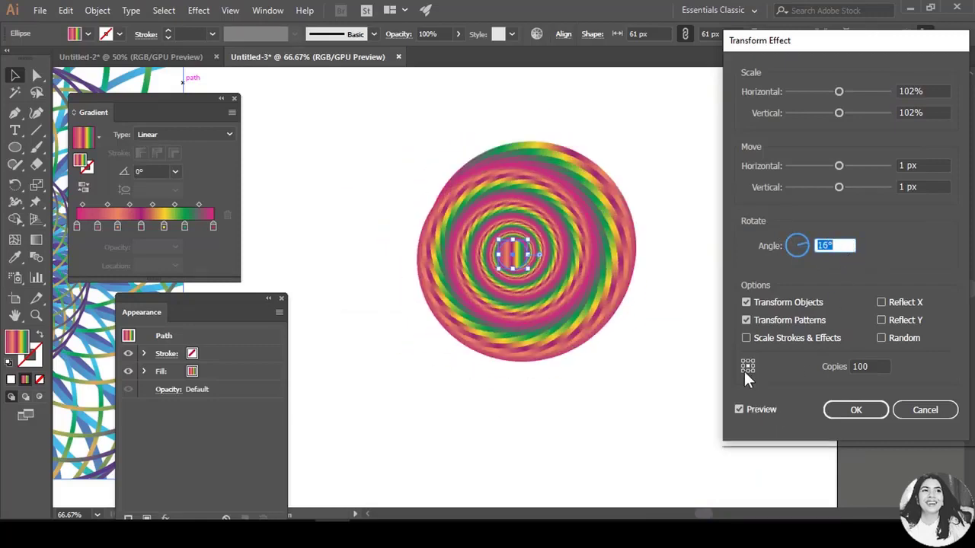
- Try several reference points until a spiral forms, then apply the effect
click(744, 371)
click(747, 371)
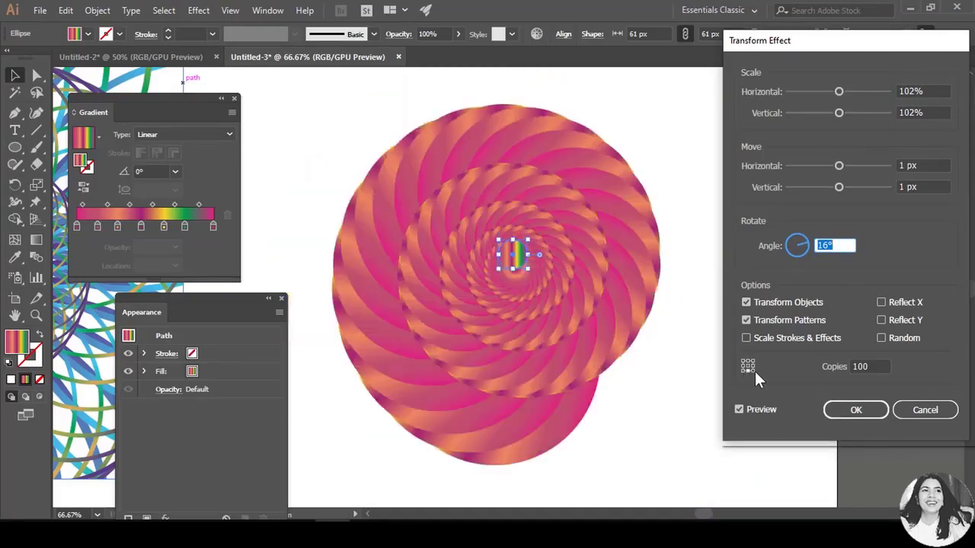
click(753, 367)
click(754, 365)
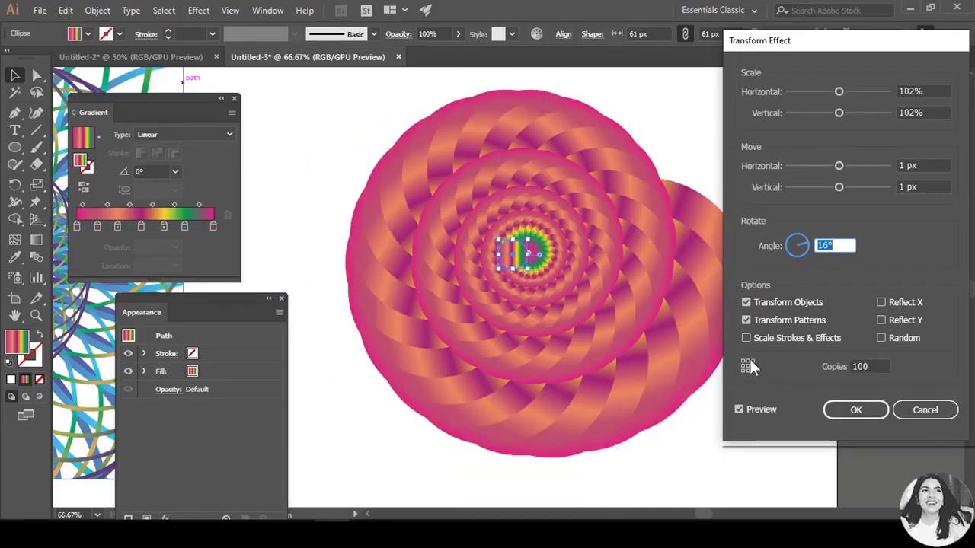
click(748, 361)
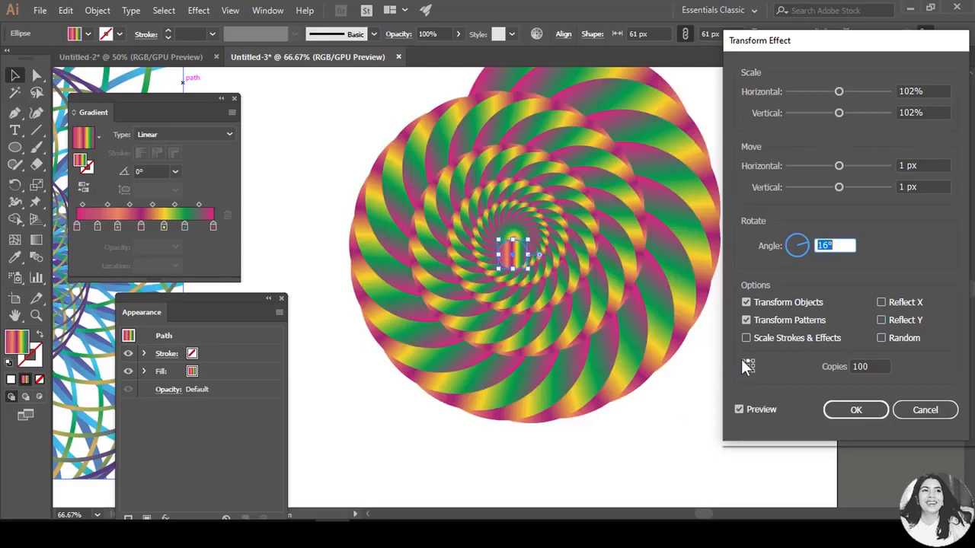
click(743, 361)
click(744, 366)
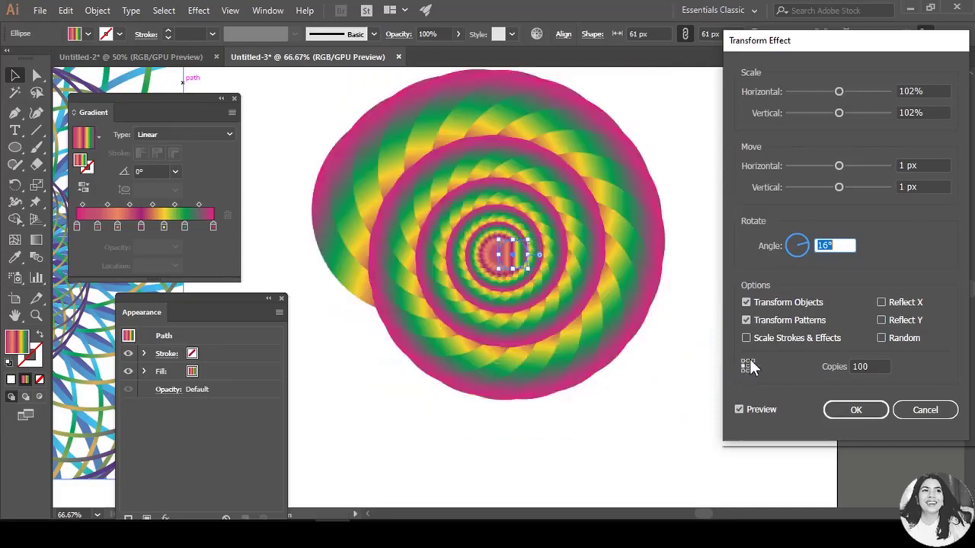
click(750, 365)
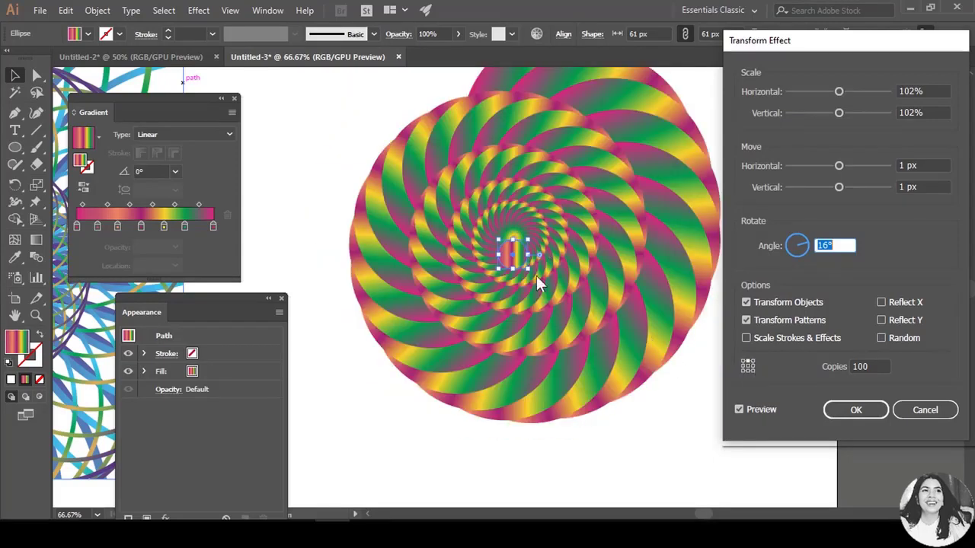
click(865, 416)
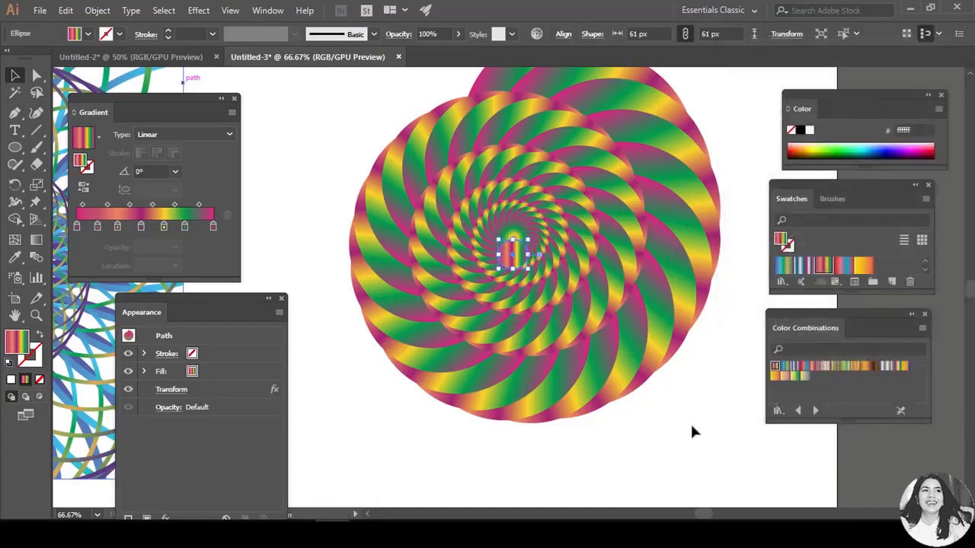
click(711, 387)
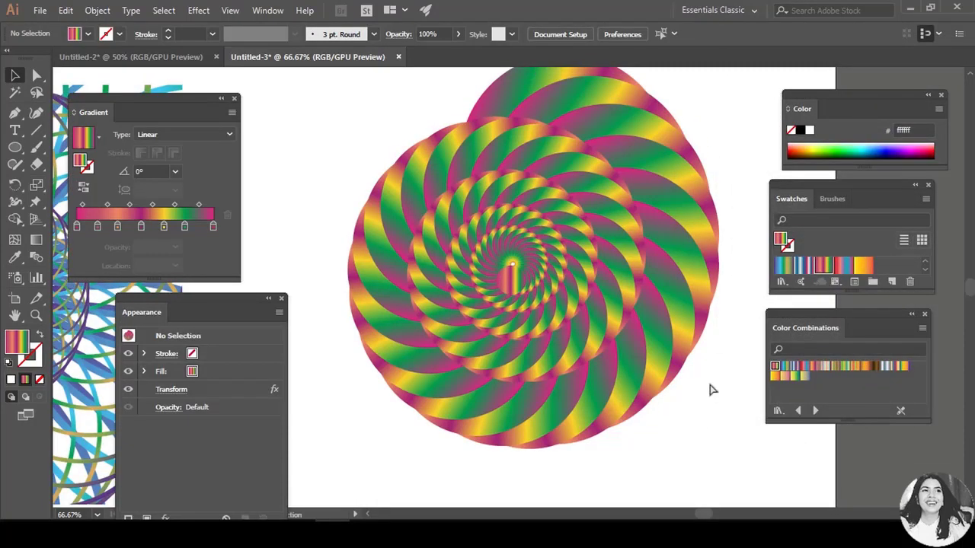
- Add a new stop to the centre ellipse's gradient and colour it light sky blue
key(ctrl+minus)
scroll(654, 390, down, 1)
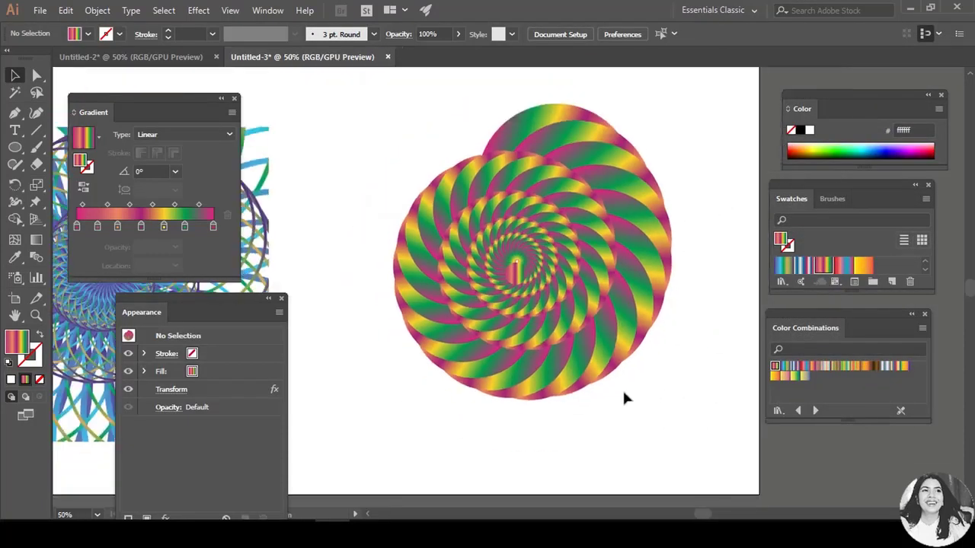
click(520, 284)
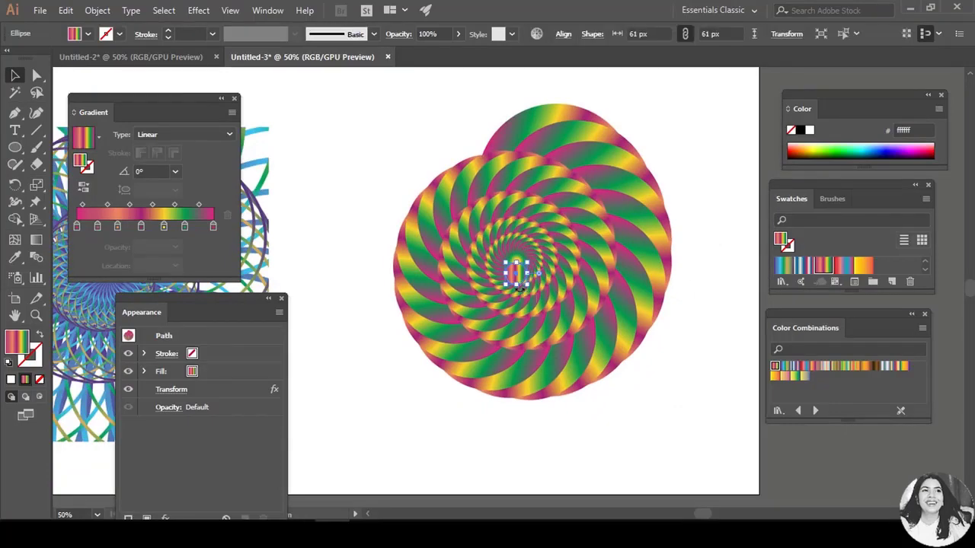
click(194, 227)
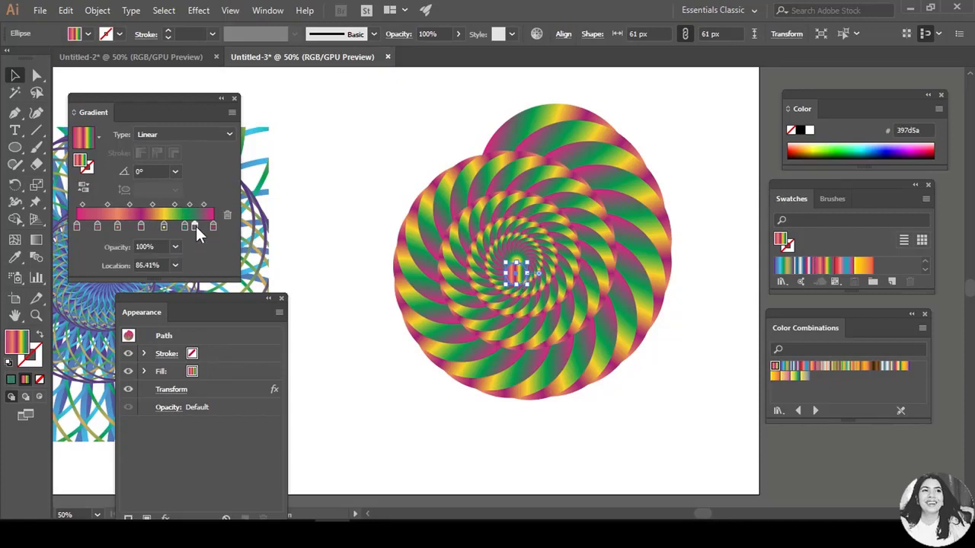
double_click(196, 226)
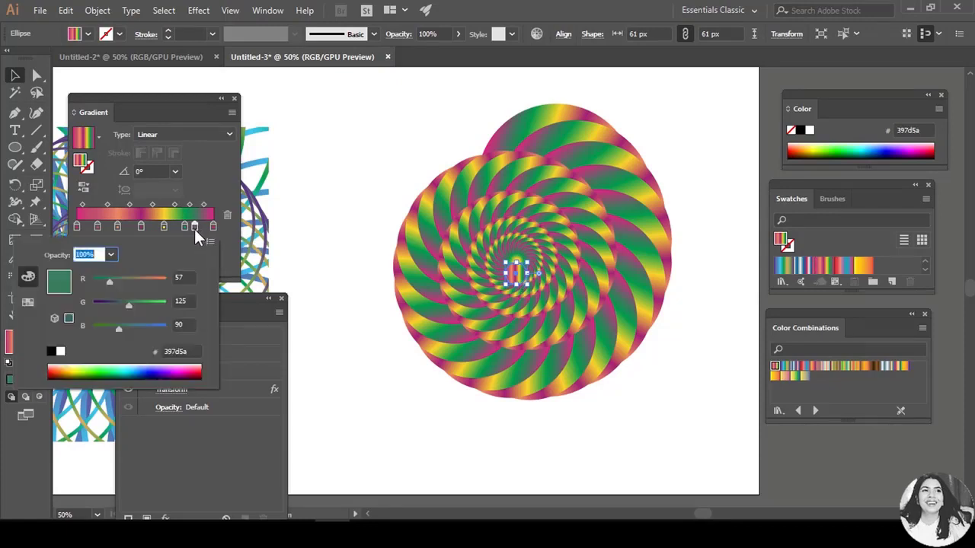
click(138, 367)
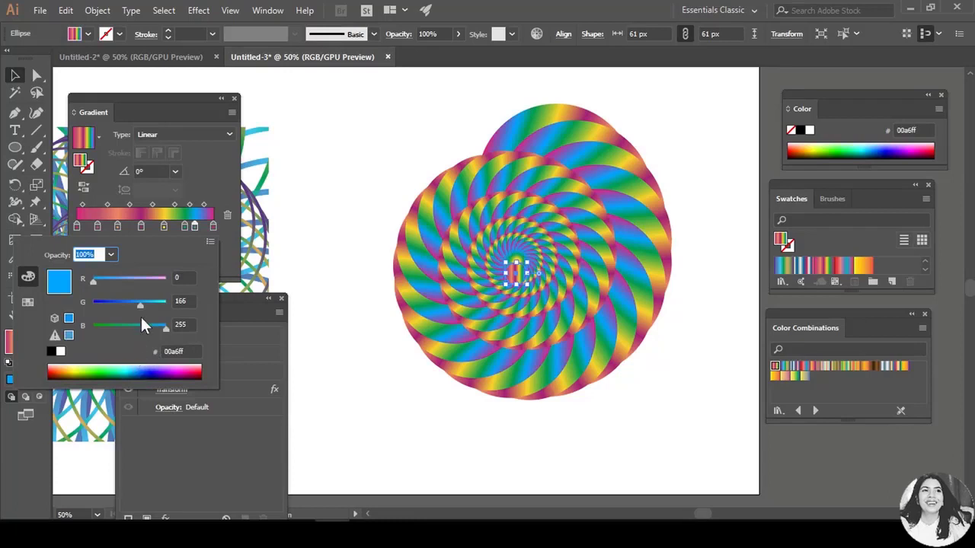
drag(139, 304, 148, 304)
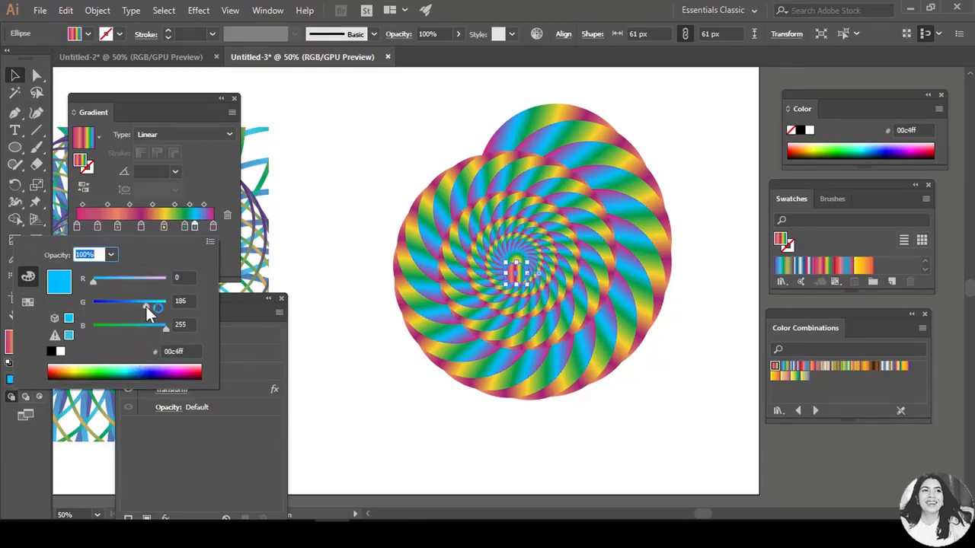
click(226, 197)
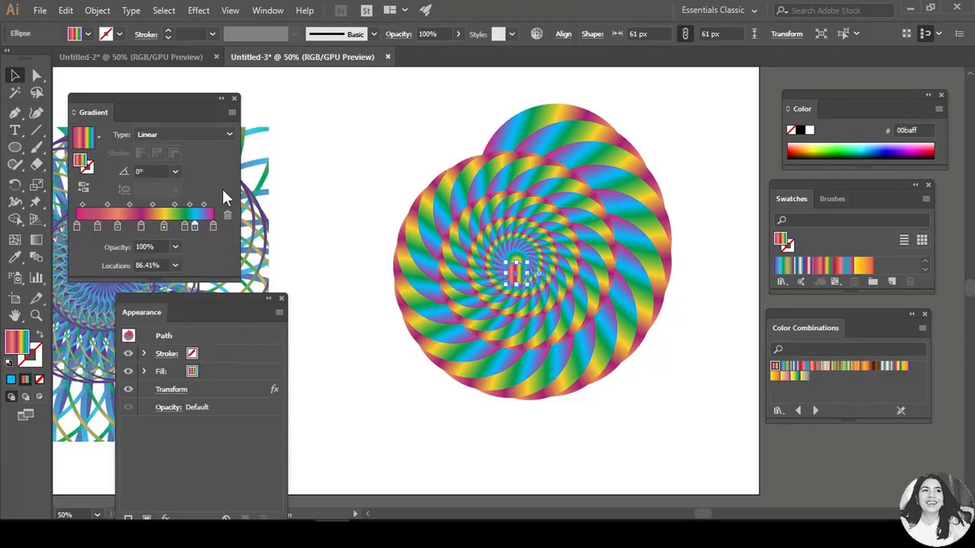
click(737, 396)
- Nudge the left spiral clip group slightly upward
key(ctrl+minus)
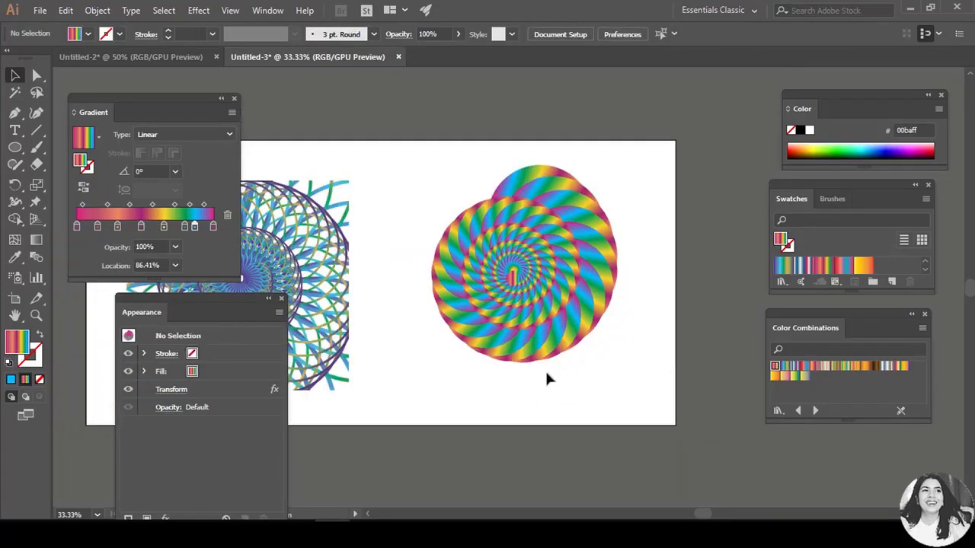
scroll(578, 381, left, 3)
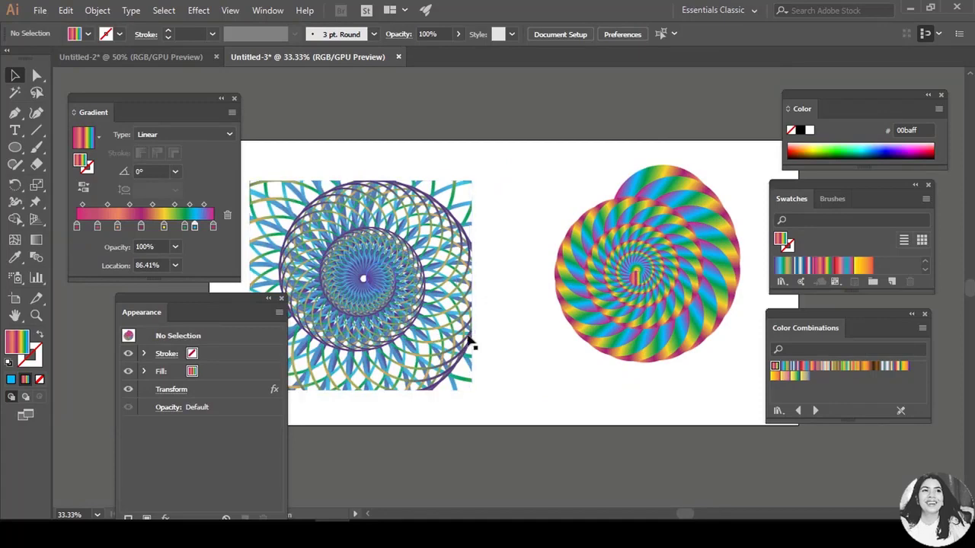
drag(470, 343, 473, 328)
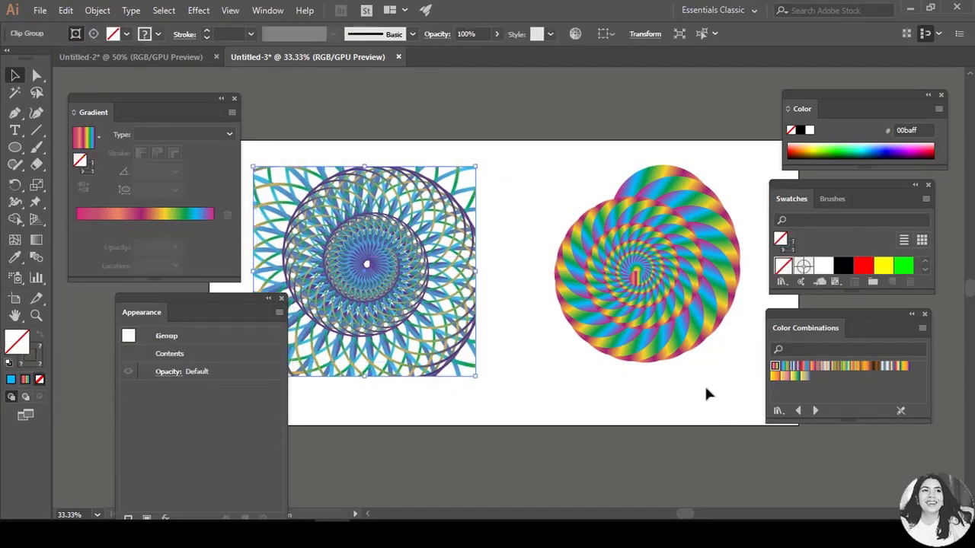
scroll(670, 384, right, 3)
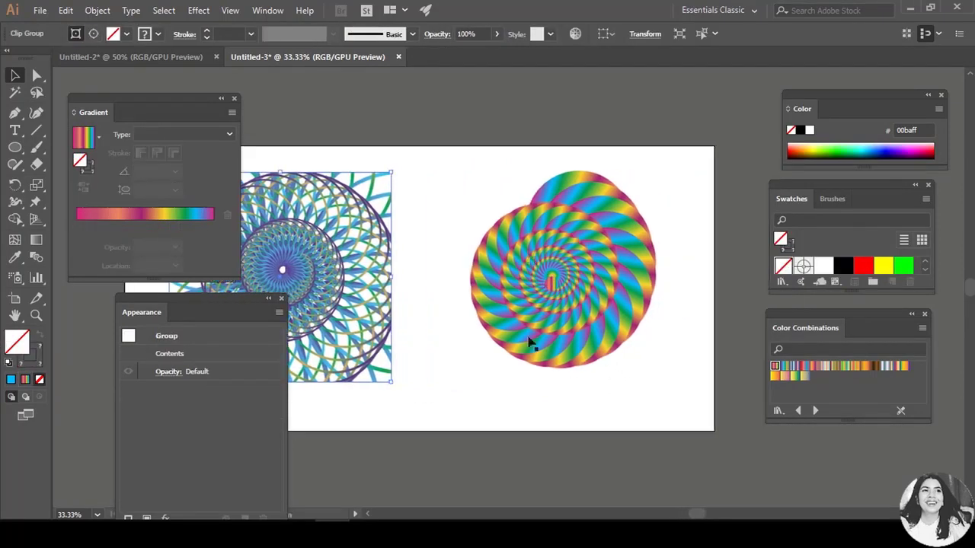
- Draw a 334 × 334 px square over the rainbow spiral's centre
click(15, 147)
click(76, 145)
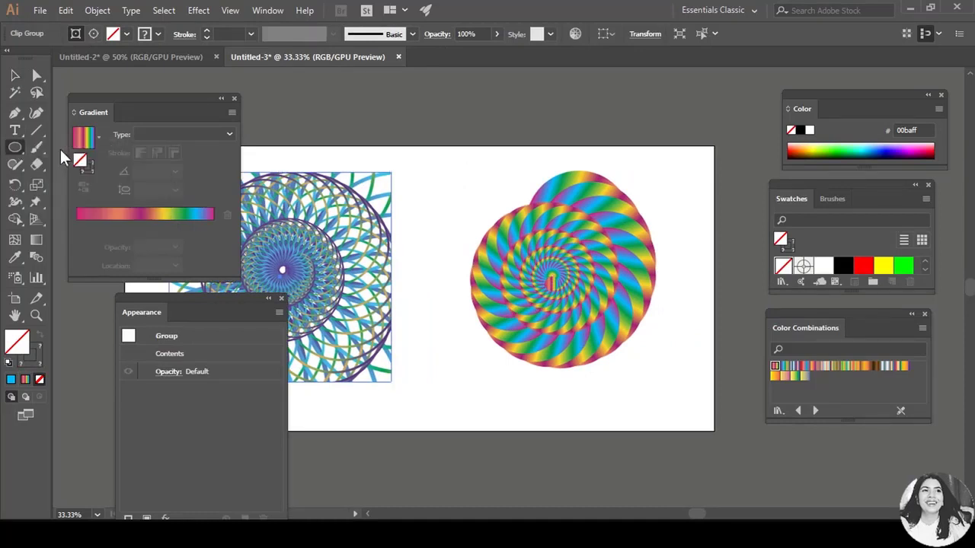
drag(512, 236, 607, 331)
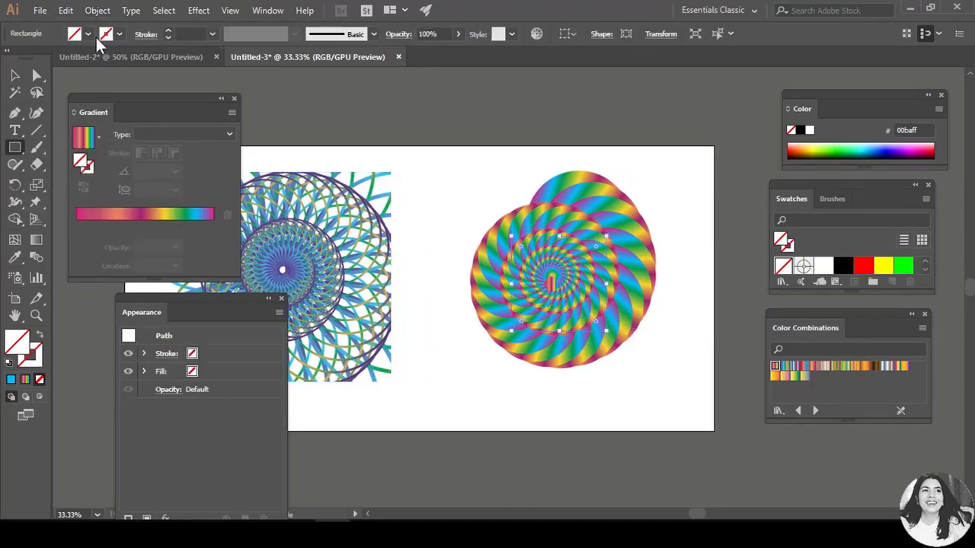
- Fill the cropping rectangle with white and nudge it slightly left
click(87, 33)
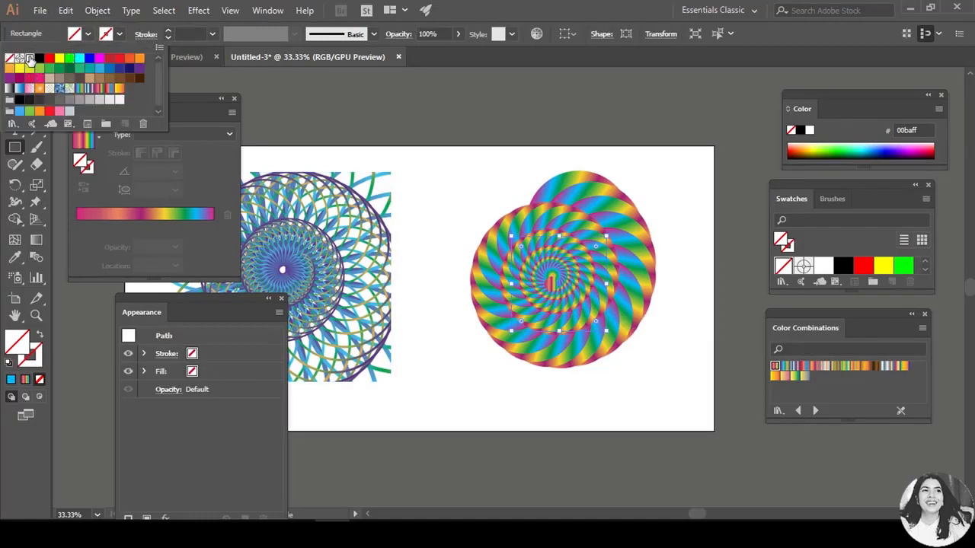
click(27, 56)
drag(591, 304, 583, 304)
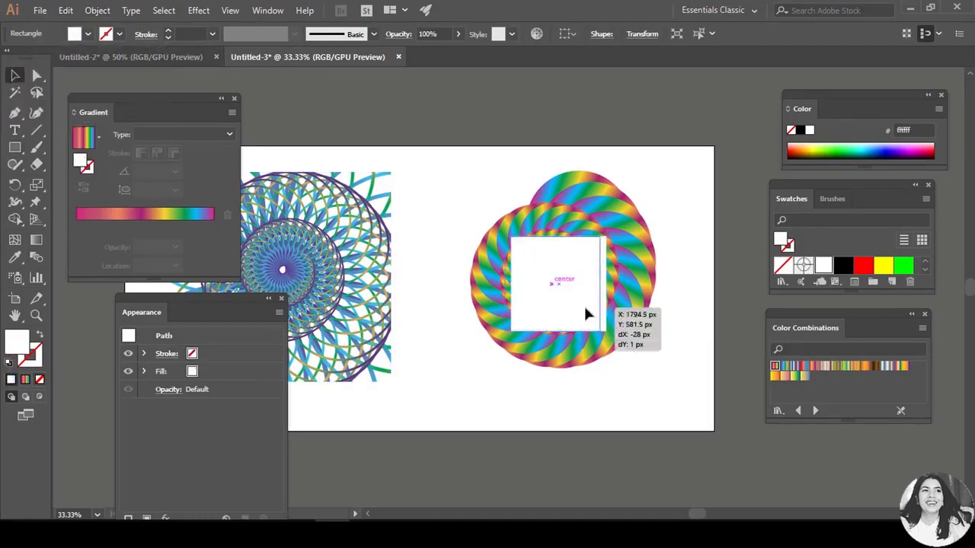
click(684, 396)
- Clip the rainbow spiral to the white square with a clipping mask
click(499, 297)
shift+click(537, 263)
right_click(571, 239)
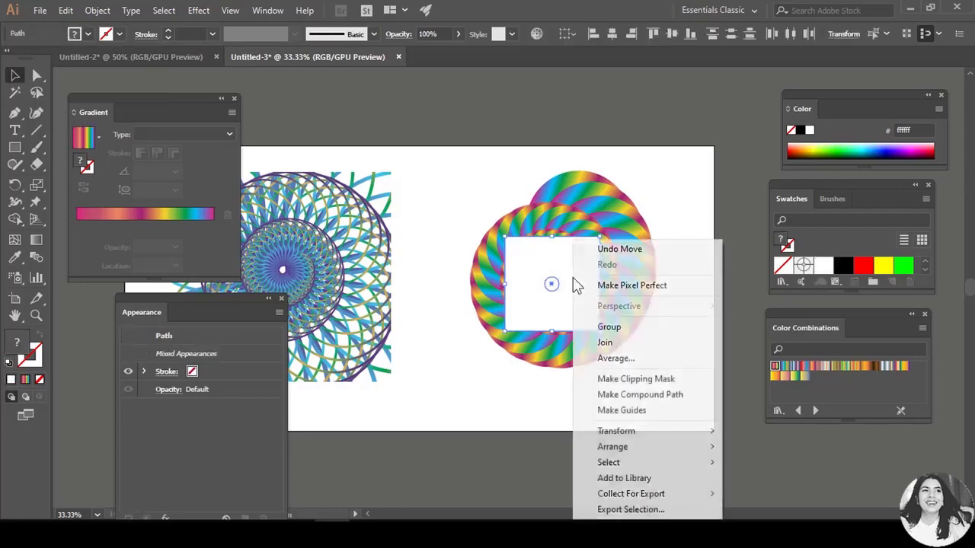
click(647, 378)
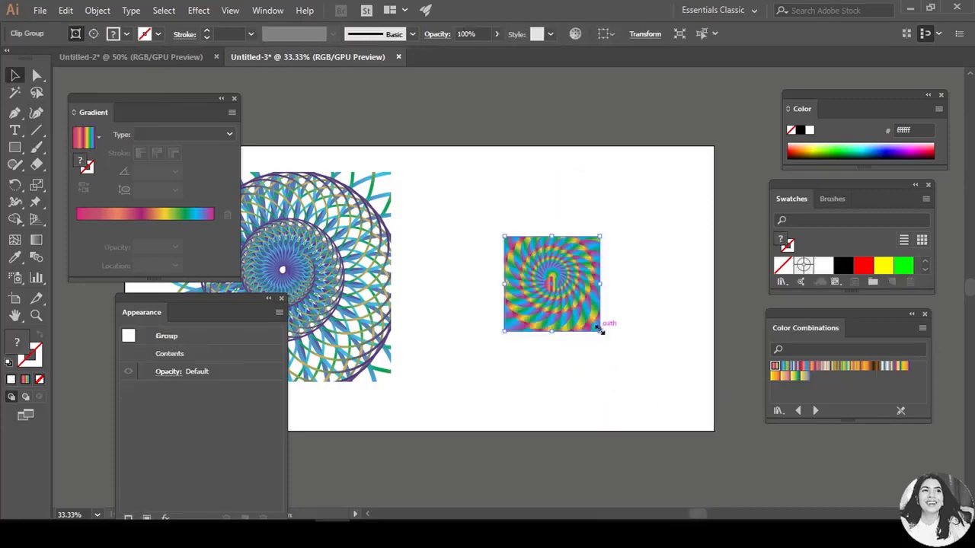
- Enlarge the clipped square spiral and place it beside the left design
drag(600, 332, 685, 418)
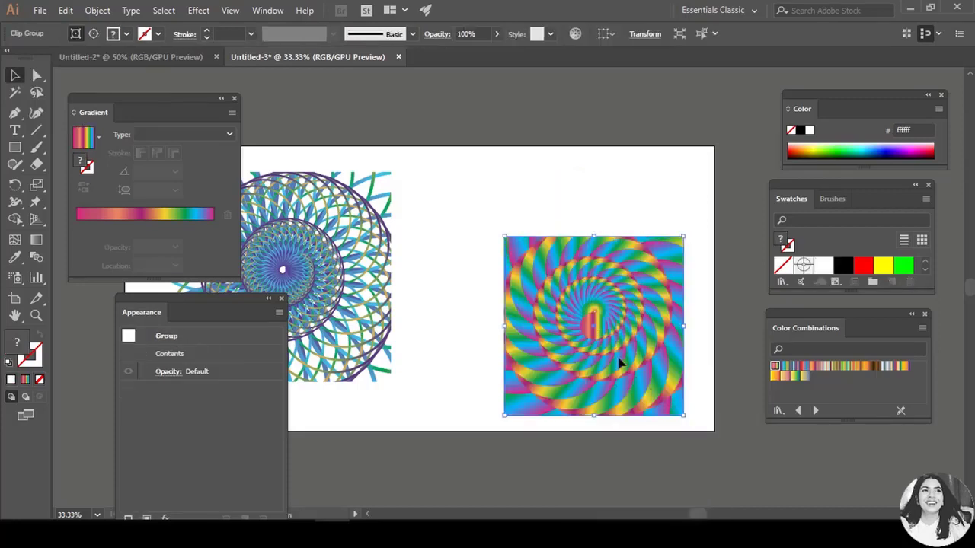
drag(617, 361, 590, 317)
click(686, 390)
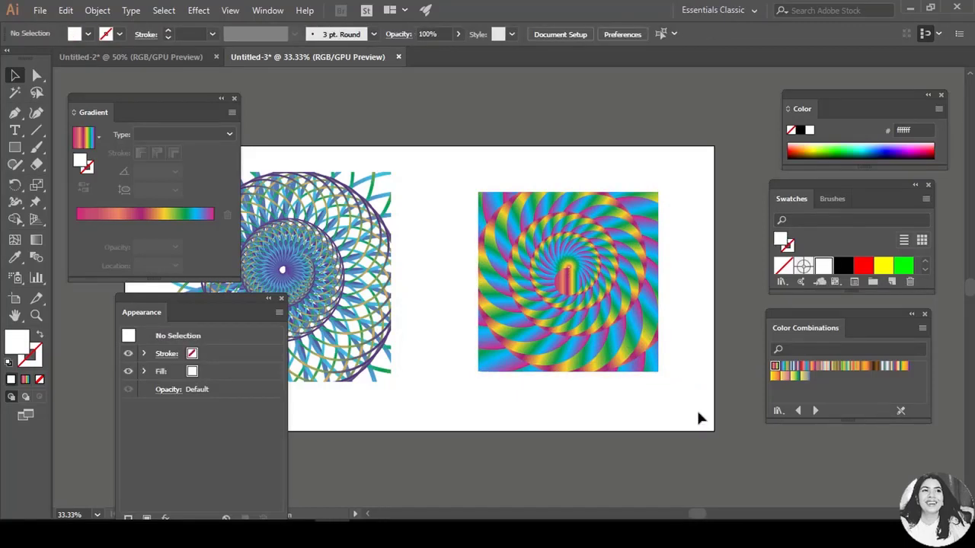
- Collapse the Appearance and Gradient panels to icons to reveal both square designs
click(268, 299)
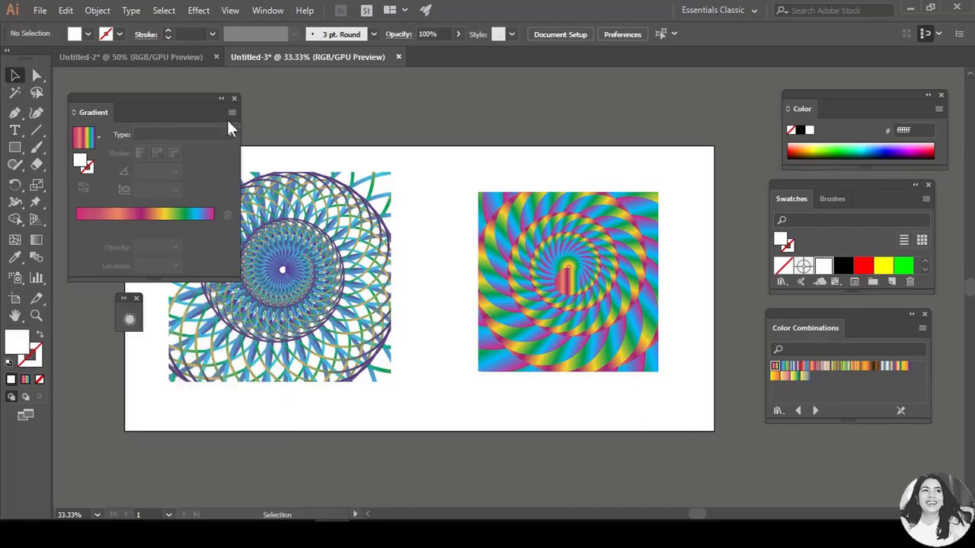
click(221, 98)
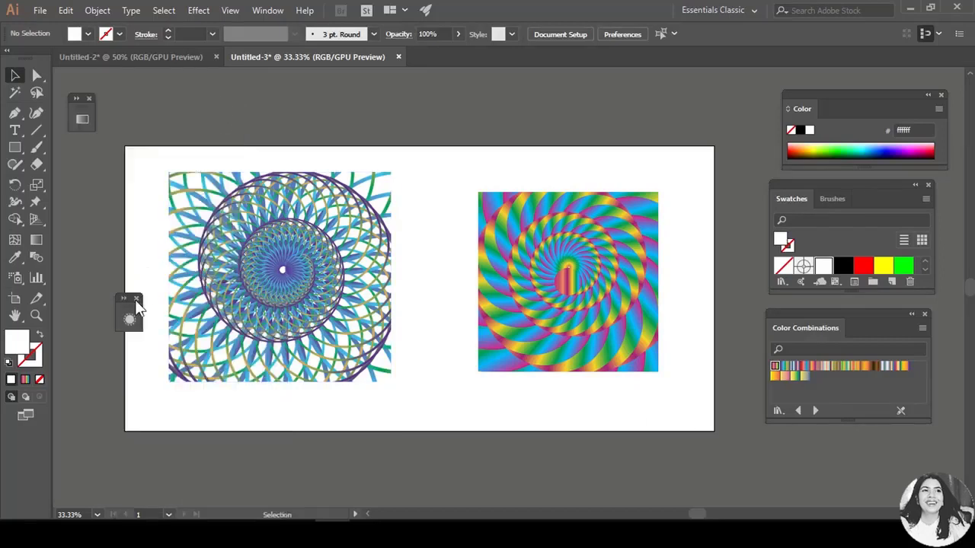